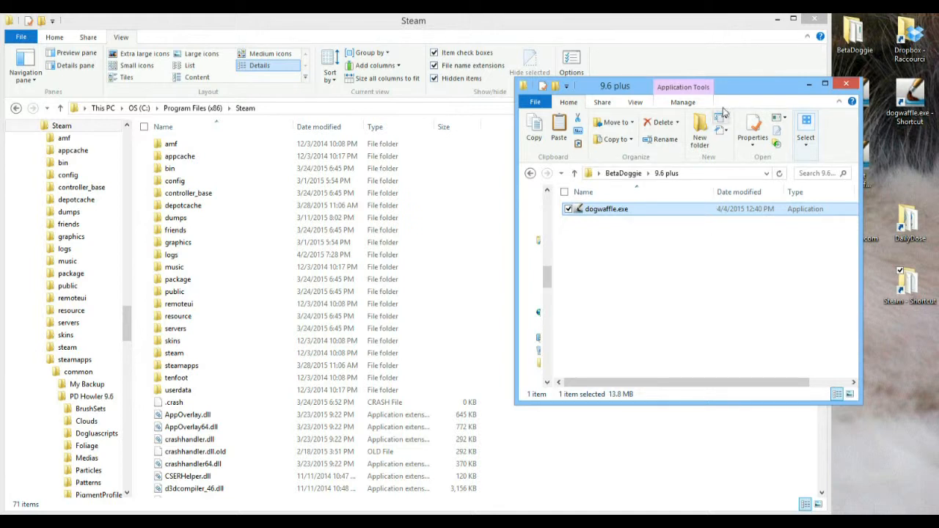
# Narrow the Steam folder window and bring the 9.6 plus folder window in front of it
pyautogui.moveTo(756, 92); pyautogui.dragTo(732, 154)
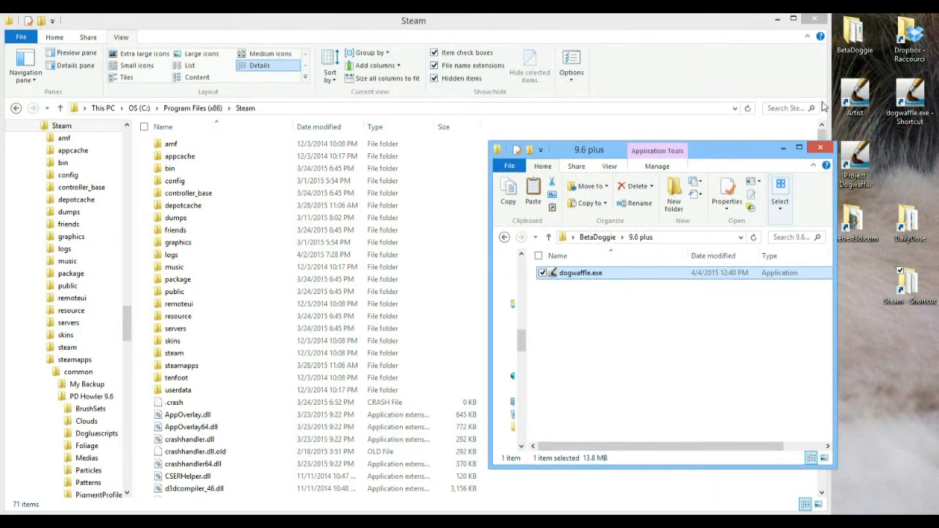
pyautogui.moveTo(829, 91); pyautogui.dragTo(813, 115)
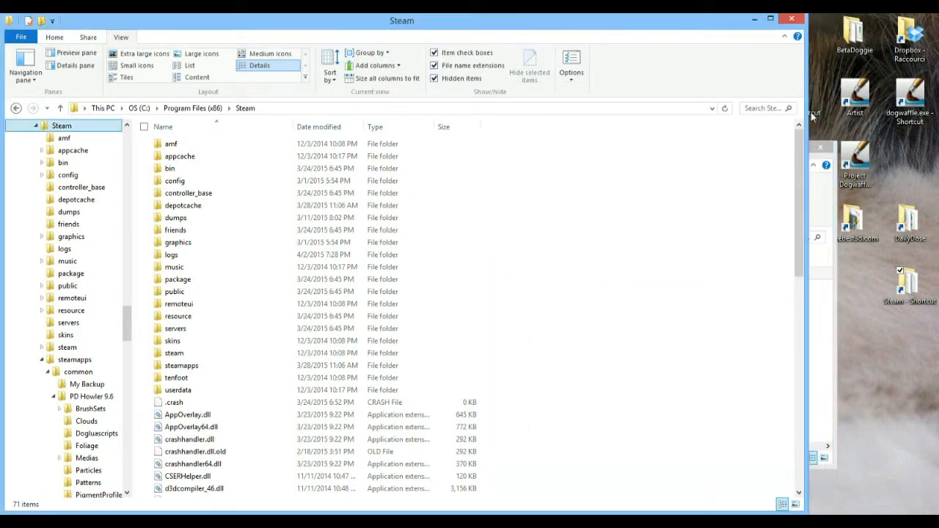
pyautogui.click(824, 204)
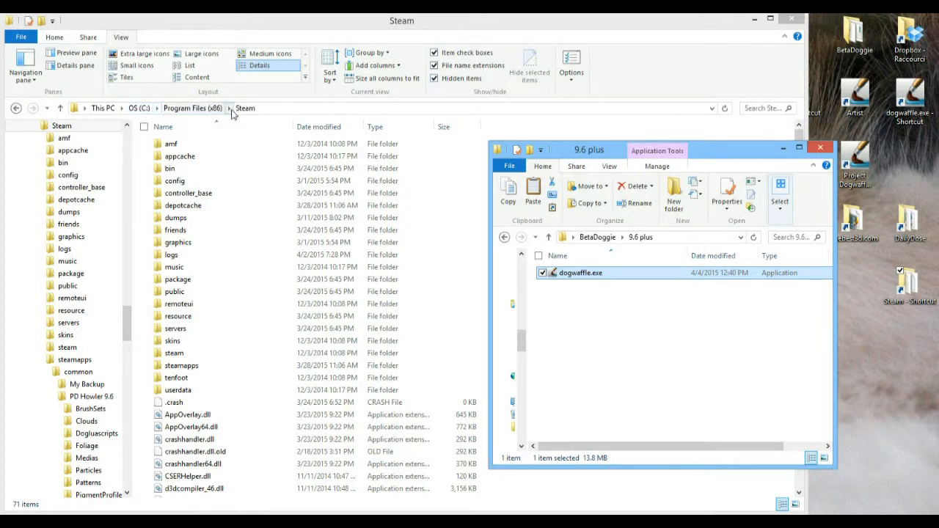
# Go into Steam's steamapps\common folder and check the contents of its My Backup subfolder, returning to common
pyautogui.click(75, 360)
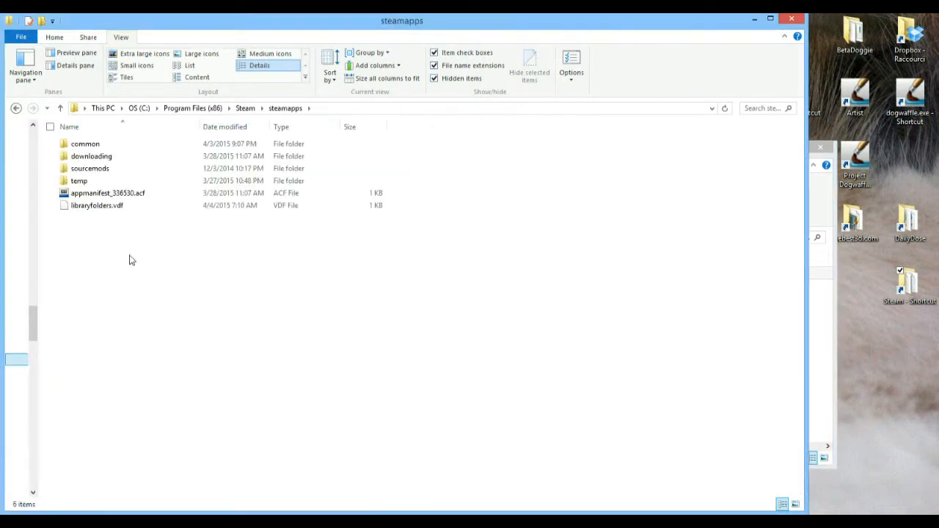
pyautogui.doubleClick(96, 149)
pyautogui.click(94, 156)
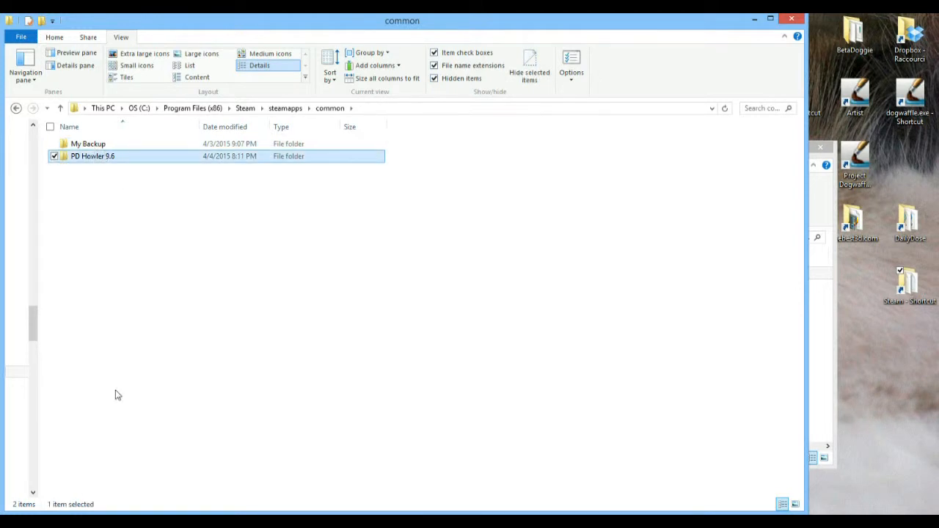
pyautogui.doubleClick(92, 147)
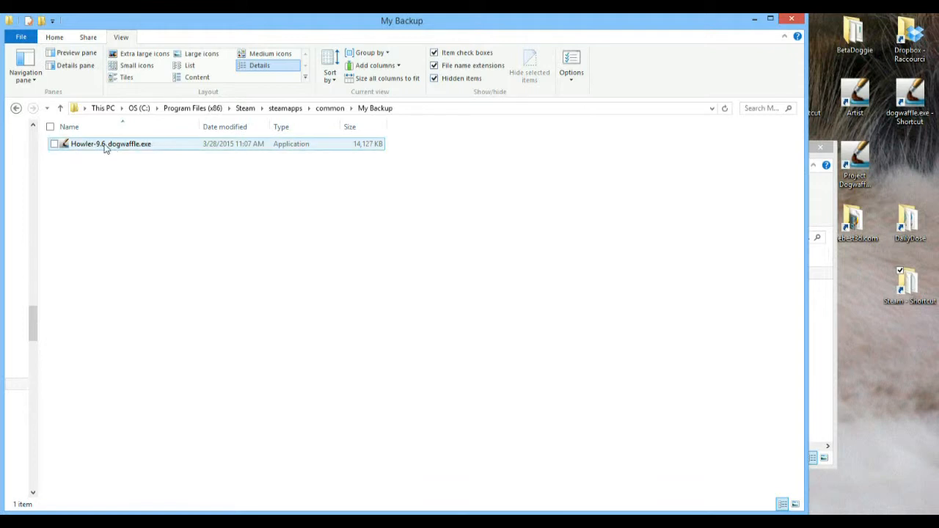
pyautogui.click(15, 108)
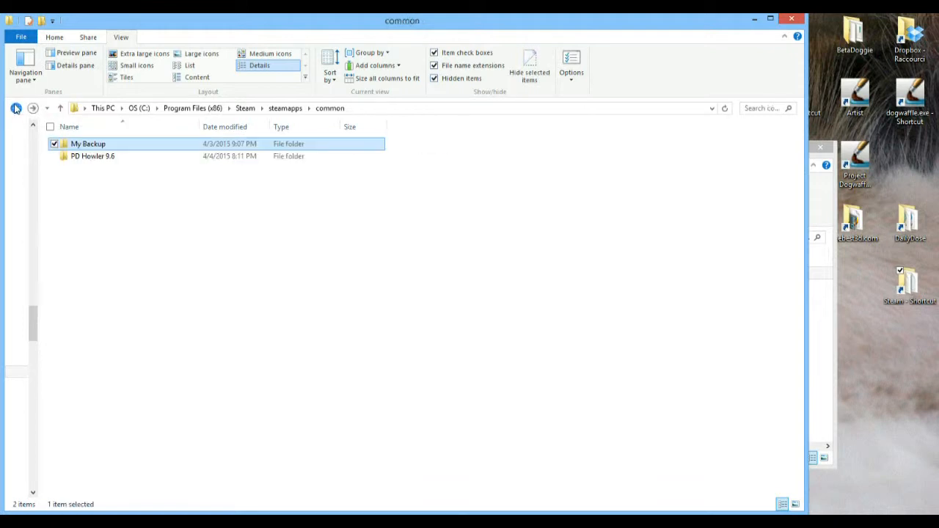
# Open the PD Howler 9.6 folder and locate dogwaffle.exe to check its modification date and size
pyautogui.doubleClick(94, 157)
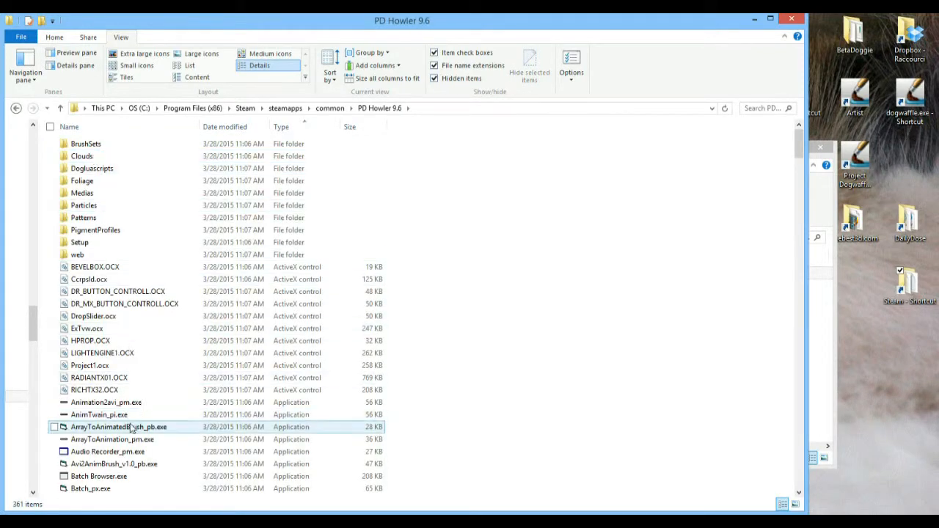
pyautogui.moveTo(798, 150)
pyautogui.mouseDown()
pyautogui.moveTo(798, 238)
pyautogui.moveTo(803, 181)
pyautogui.mouseUp()
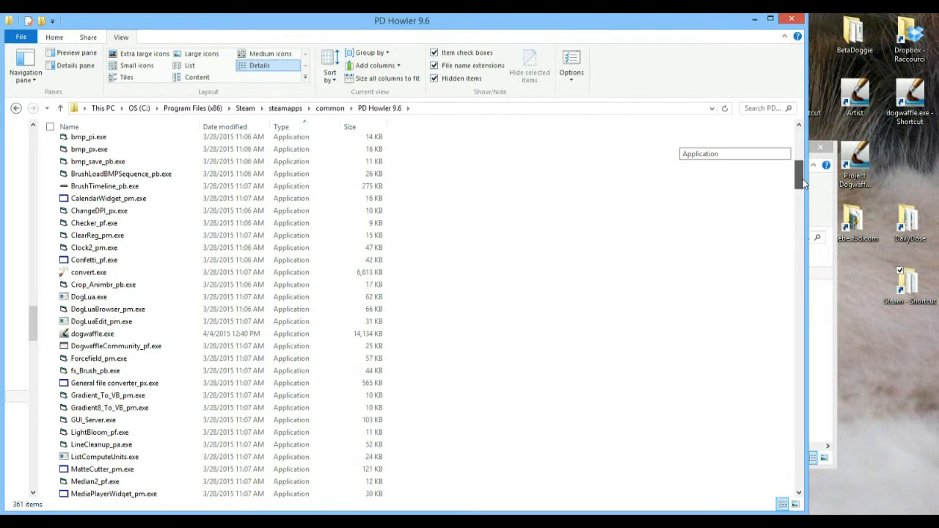
pyautogui.click(82, 337)
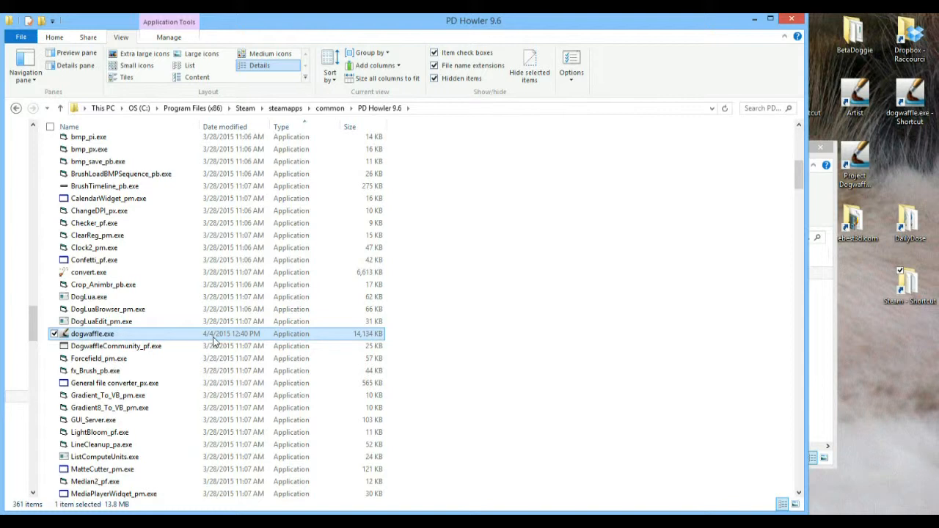
pyautogui.moveTo(107, 339)
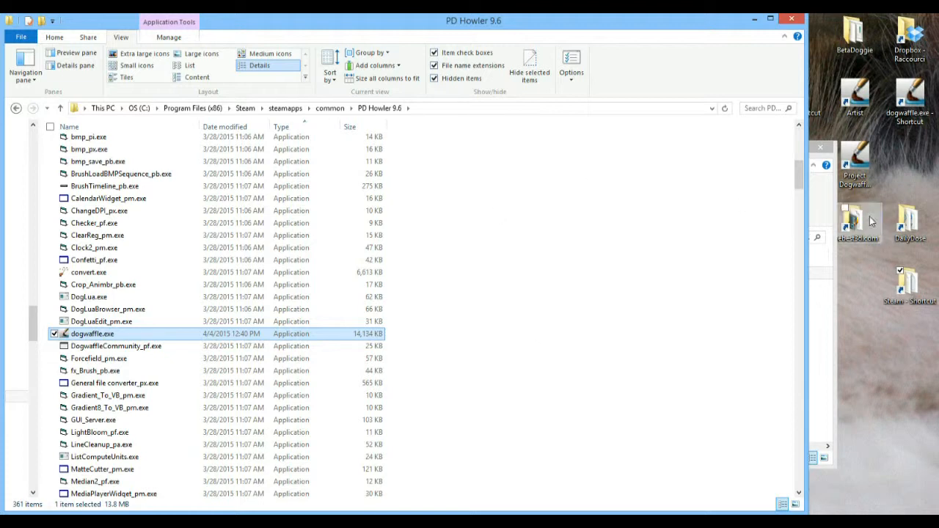
# Bring the 9.6 plus folder window forward and place it beside the PD Howler 9.6 file list for comparison
pyautogui.click(828, 192)
pyautogui.moveTo(732, 151); pyautogui.dragTo(723, 121)
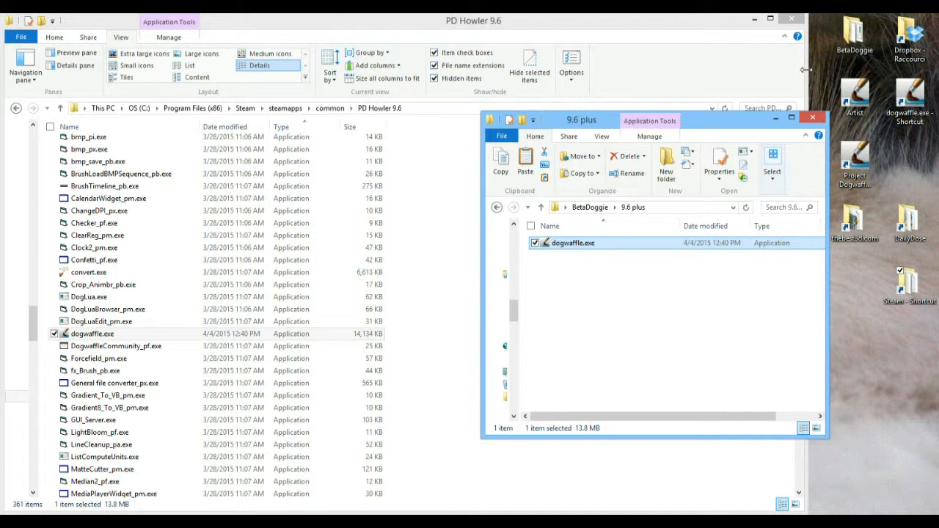
pyautogui.moveTo(709, 125); pyautogui.dragTo(723, 144)
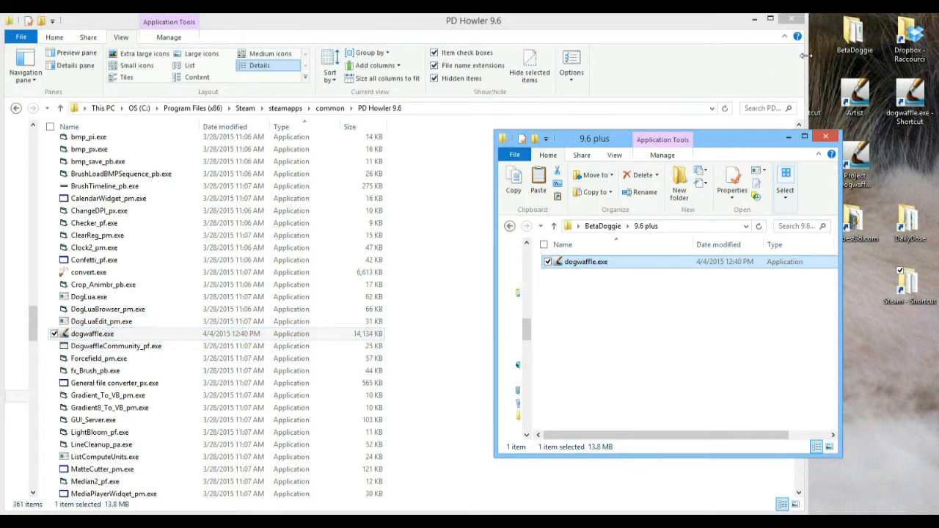
pyautogui.moveTo(723, 147); pyautogui.dragTo(711, 129)
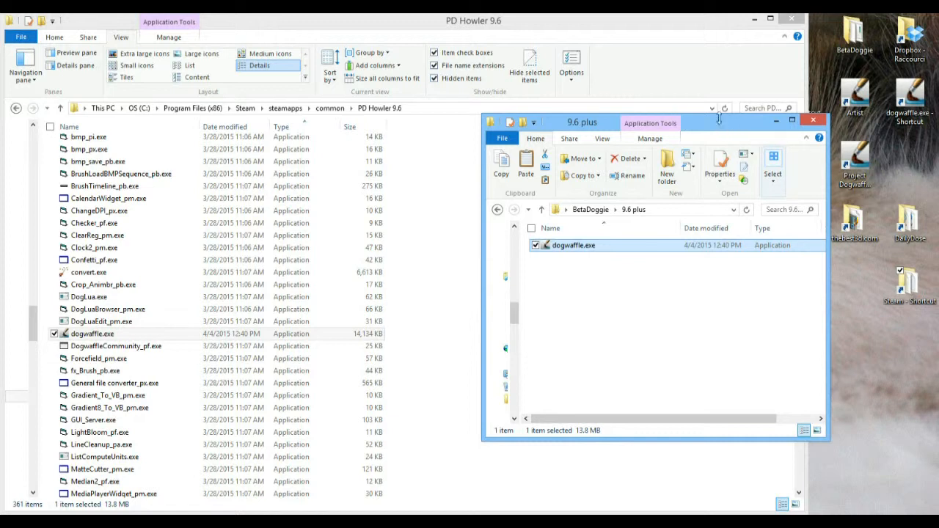
pyautogui.moveTo(719, 127); pyautogui.dragTo(727, 92)
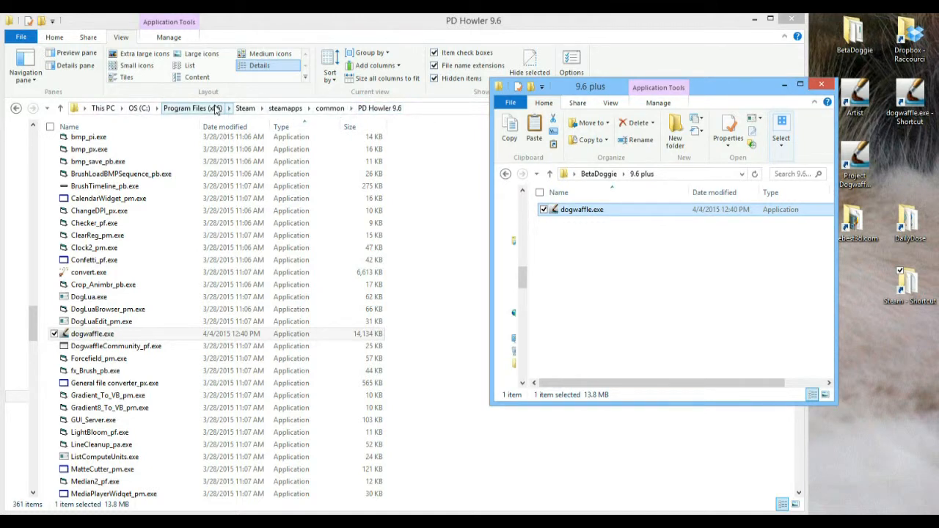
# Return to the Steam folder and create a desktop shortcut to its steamapps folder below the Steam shortcut
pyautogui.click(329, 108)
pyautogui.click(273, 110)
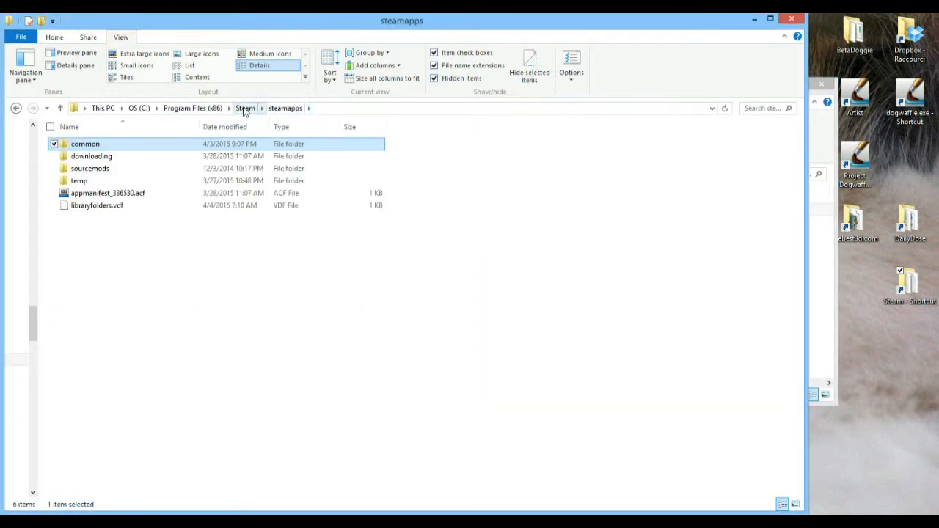
pyautogui.click(245, 109)
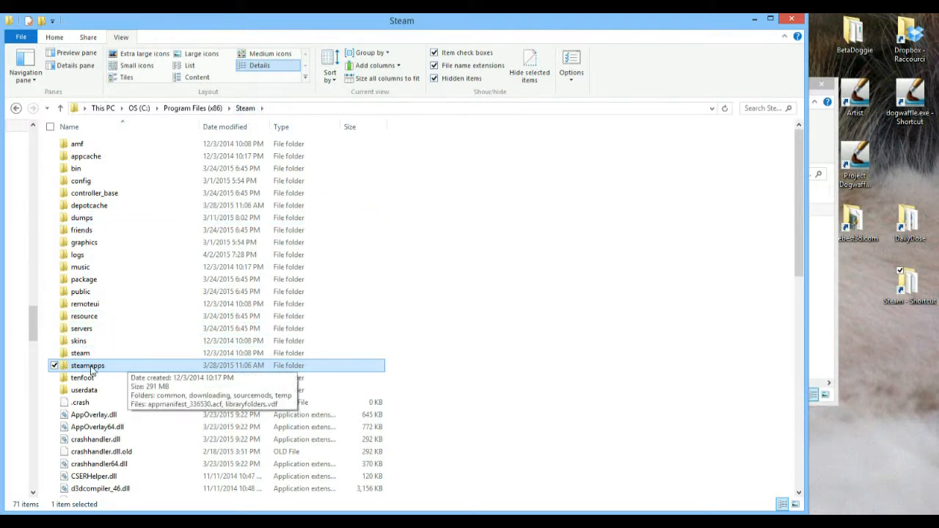
pyautogui.click(565, 356)
pyautogui.click(93, 367)
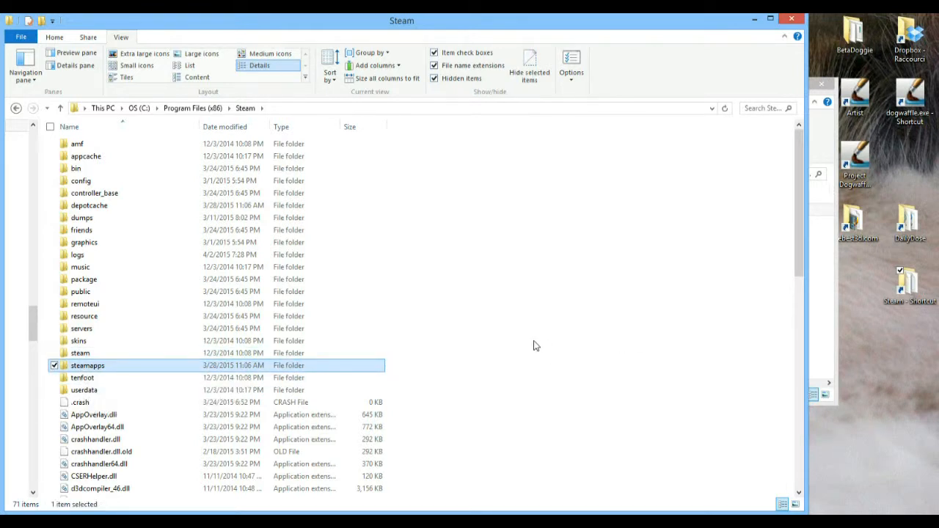
pyautogui.moveTo(88, 369); pyautogui.dragTo(867, 359)
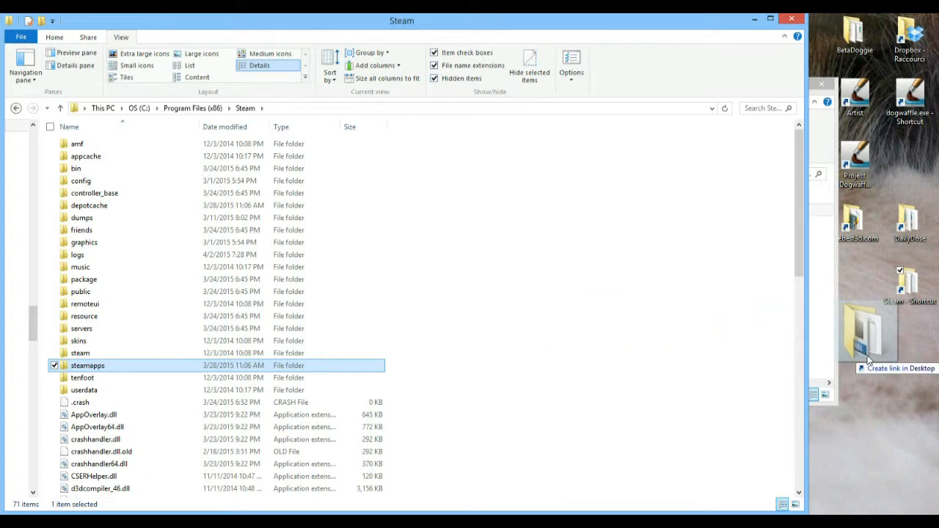
pyautogui.moveTo(868, 359); pyautogui.dragTo(920, 356)
# Test the Steam desktop shortcut and open the steamapps folder through its own desktop shortcut
pyautogui.click(917, 289)
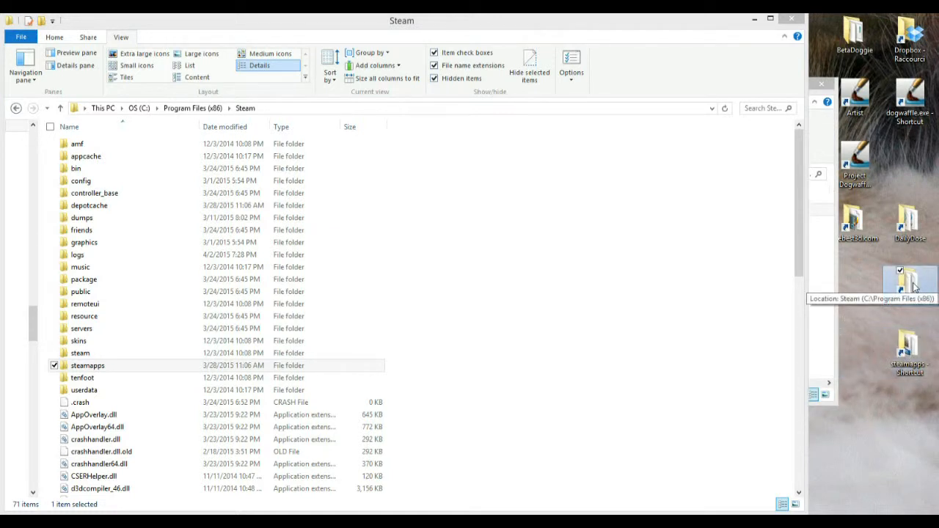
pyautogui.doubleClick(914, 287)
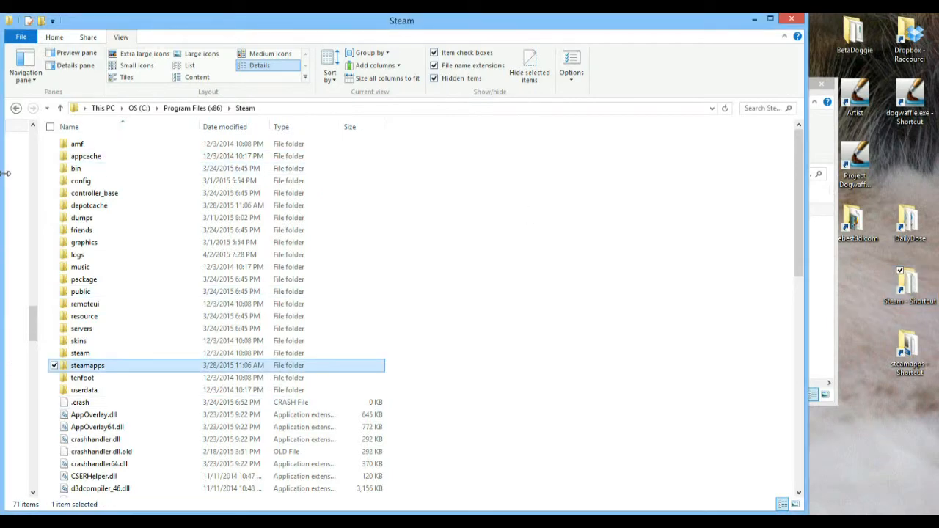
pyautogui.click(906, 345)
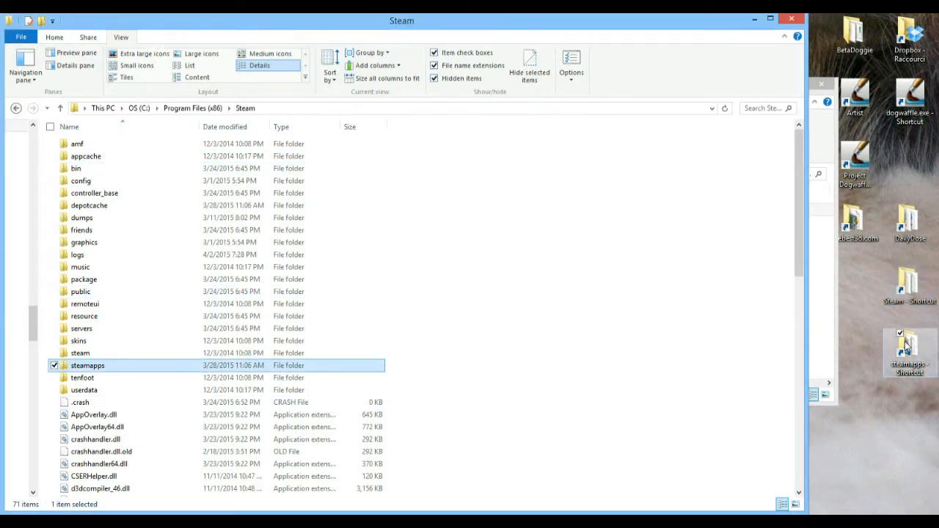
pyautogui.doubleClick(906, 345)
# Move the new steamapps window over the Steam window and enlarge it to nearly the same size
pyautogui.moveTo(697, 41); pyautogui.dragTo(277, 45)
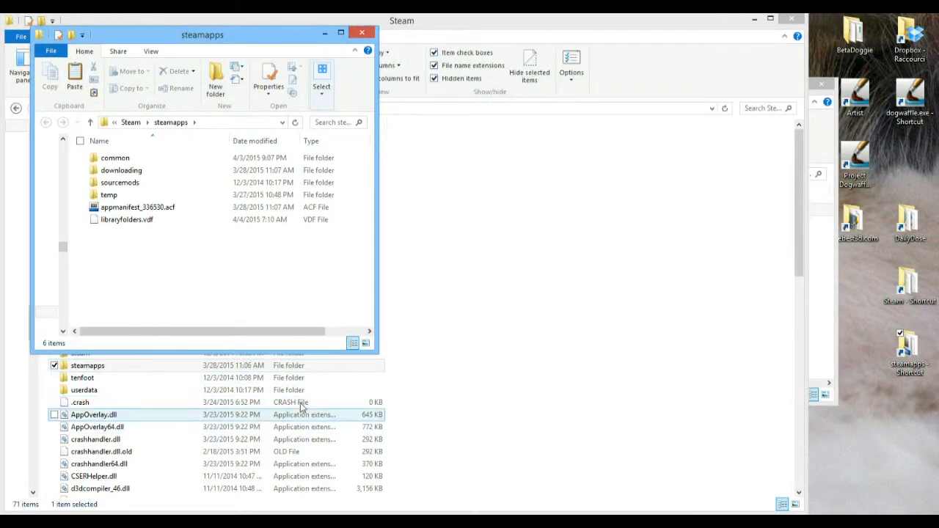
pyautogui.moveTo(380, 356); pyautogui.dragTo(748, 494)
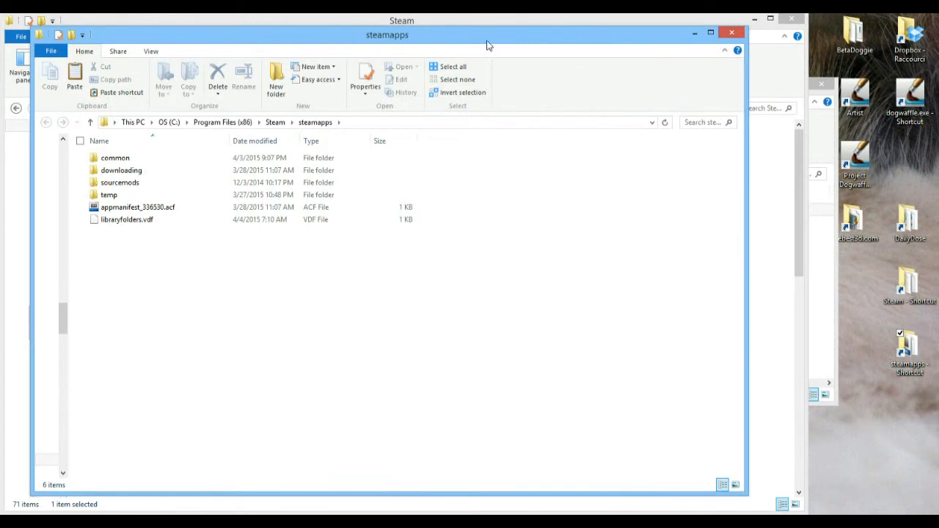
pyautogui.moveTo(488, 42); pyautogui.dragTo(2, 44)
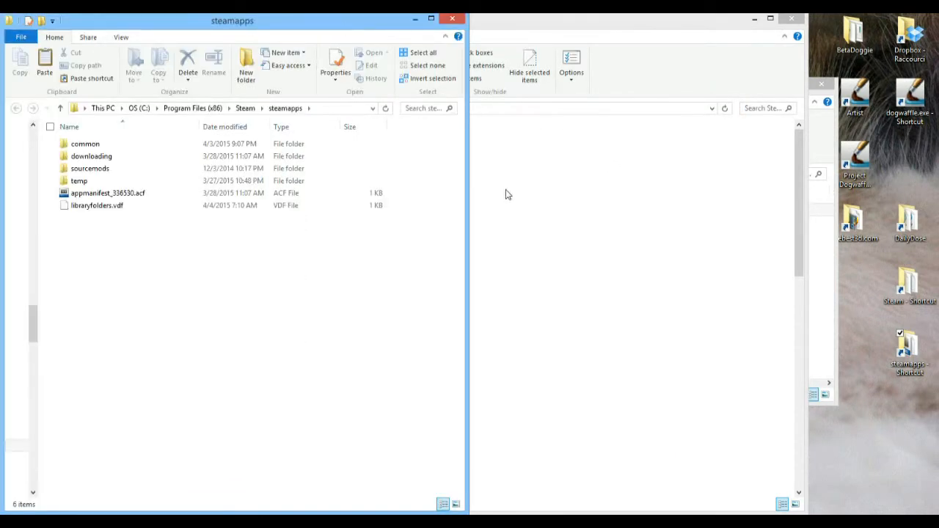
pyautogui.moveTo(469, 223); pyautogui.dragTo(792, 254)
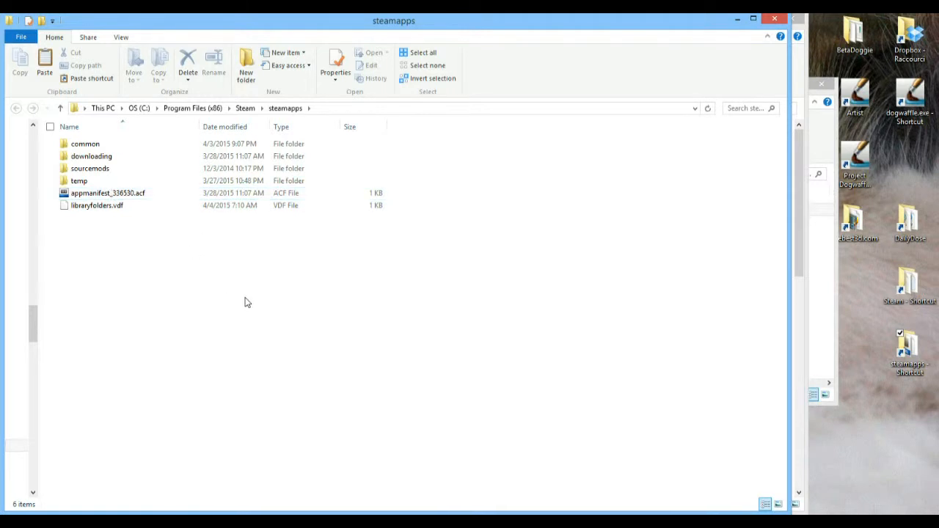
# Open the Medias folder within common\PD Howler 9.6 and look through its brush subfolders and media files
pyautogui.doubleClick(99, 145)
pyautogui.doubleClick(88, 156)
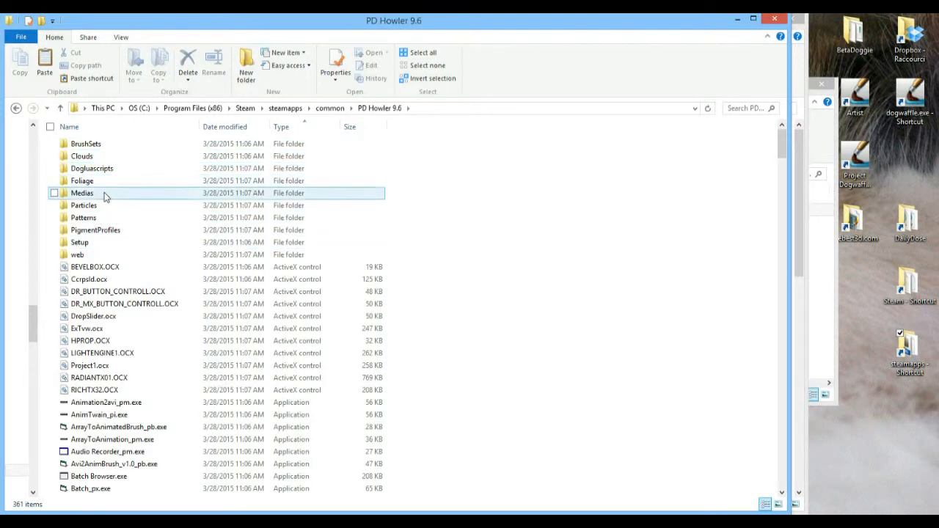
pyautogui.click(86, 194)
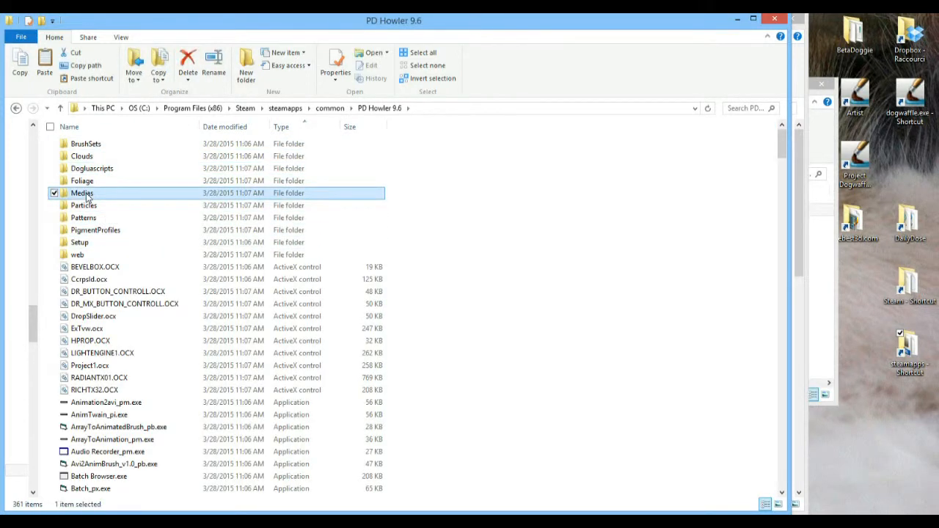
pyautogui.doubleClick(86, 195)
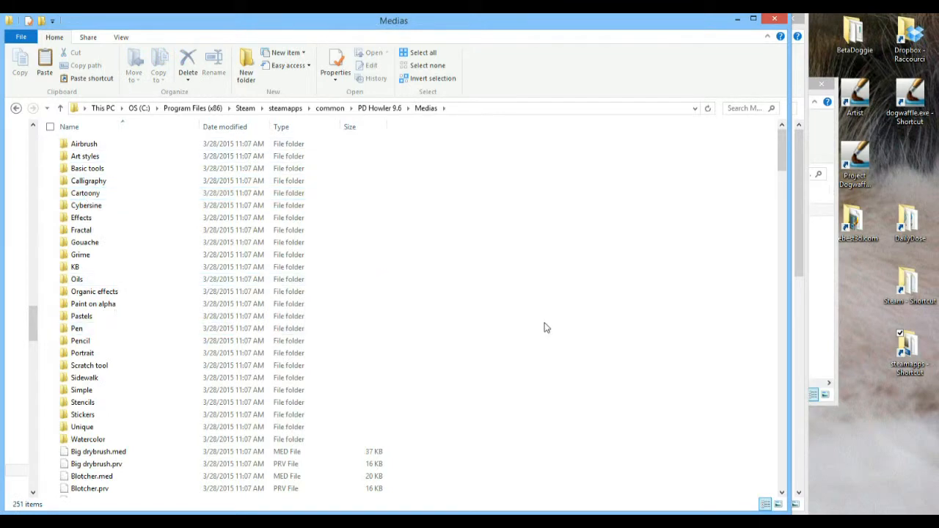
pyautogui.scroll(-9, 544, 327)
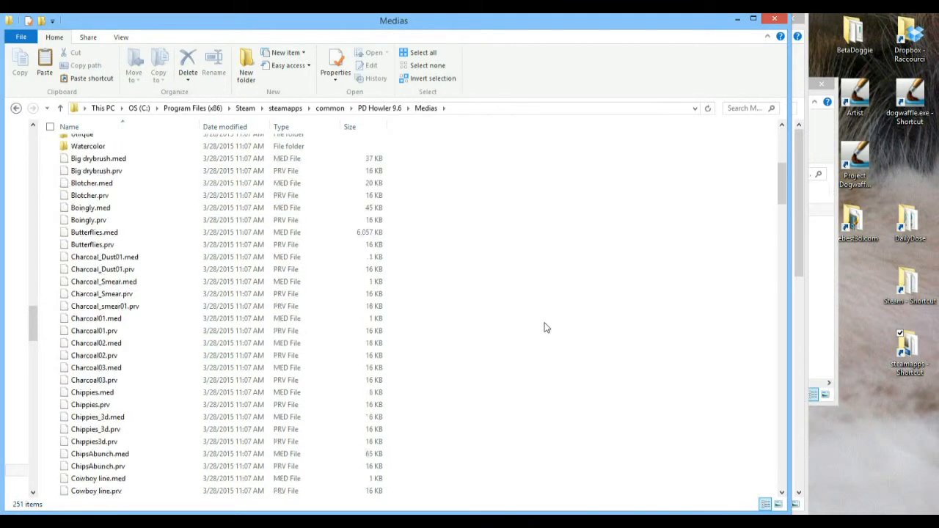
pyautogui.scroll(-12, 545, 327)
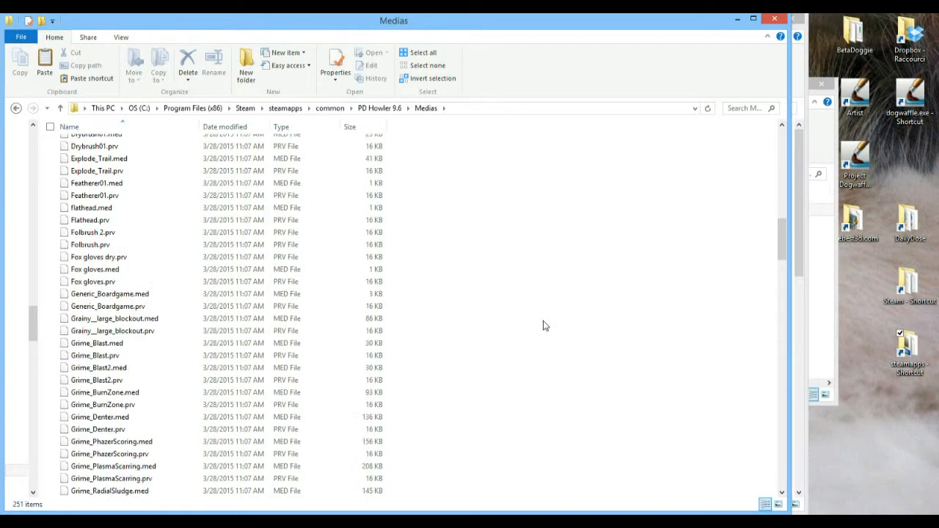
pyautogui.scroll(7, 544, 325)
pyautogui.scroll(13, 544, 325)
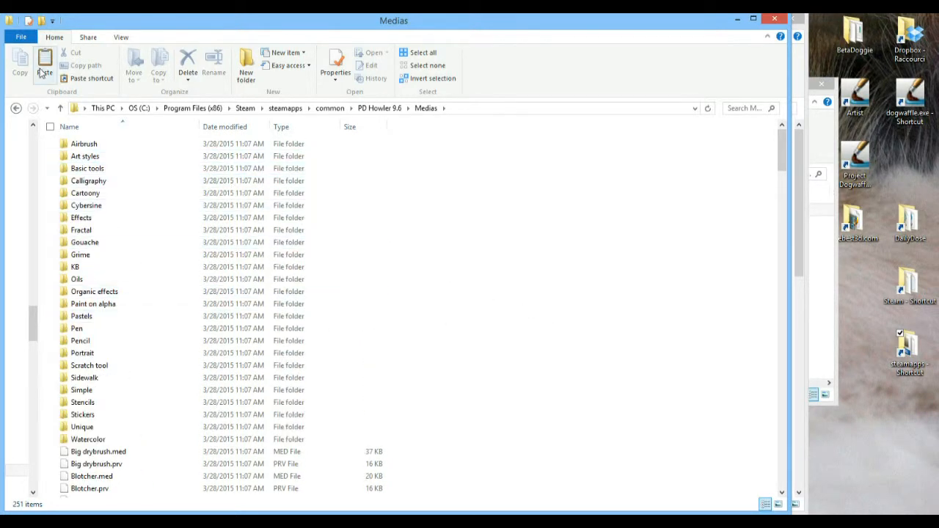
# Look at the tree files in the Foliage folder of PD Howler 9.6 and return to the parent folder
pyautogui.click(16, 108)
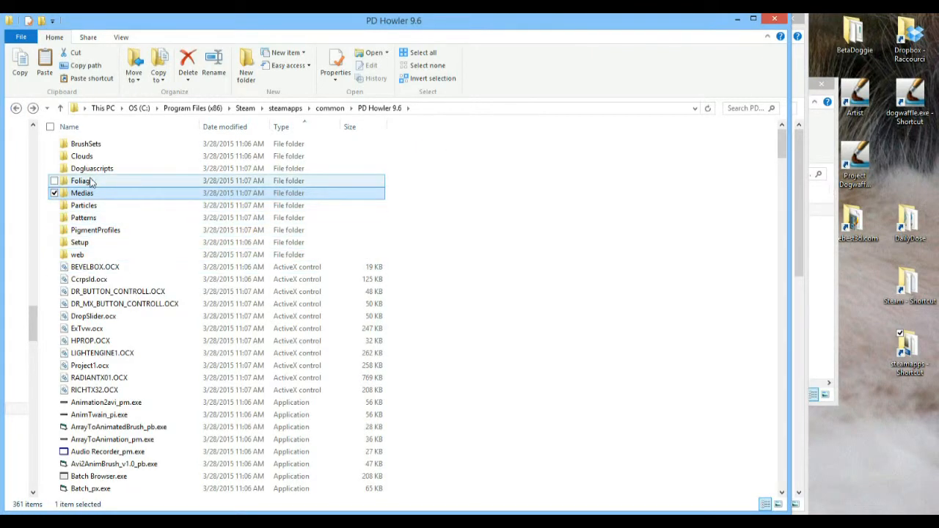
pyautogui.doubleClick(80, 180)
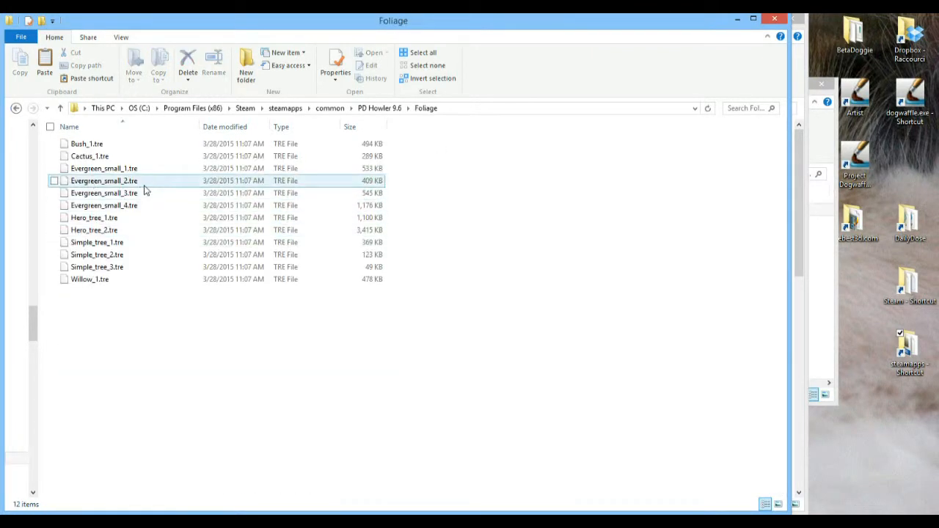
pyautogui.click(16, 108)
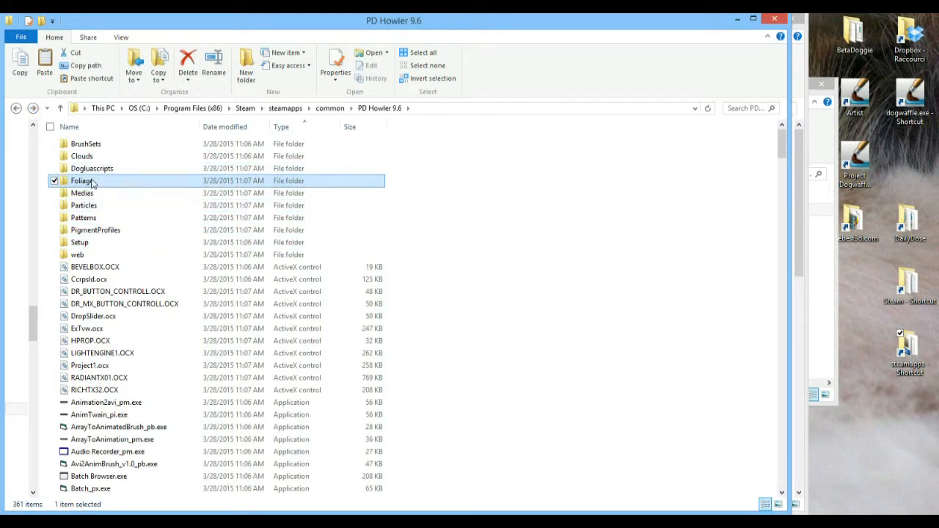
# Look at the cloud files in the Clouds folder of PD Howler 9.6 and return to the parent folder
pyautogui.moveTo(107, 170)
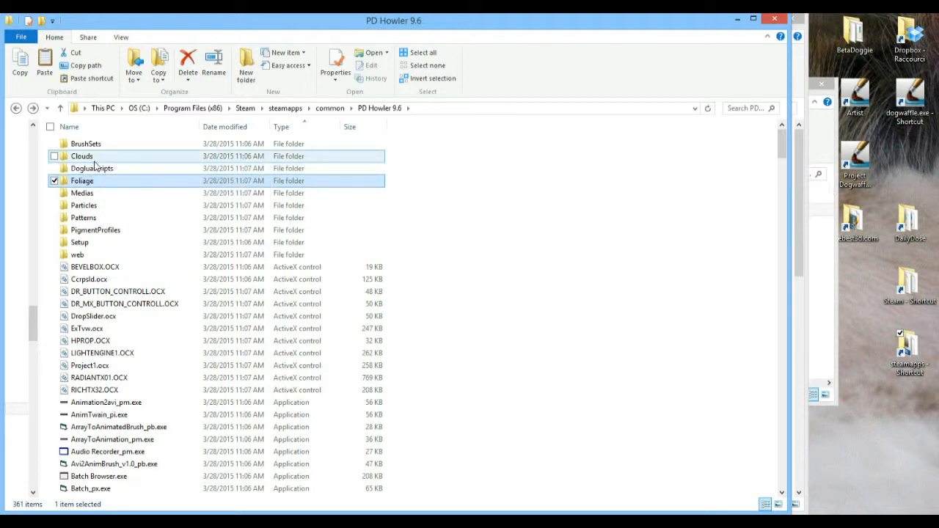
pyautogui.click(97, 159)
pyautogui.doubleClick(98, 159)
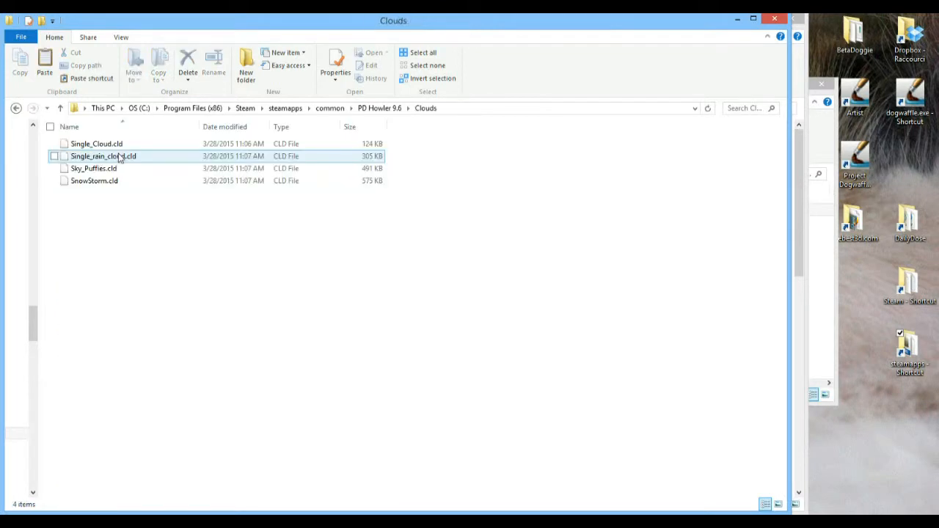
pyautogui.click(15, 109)
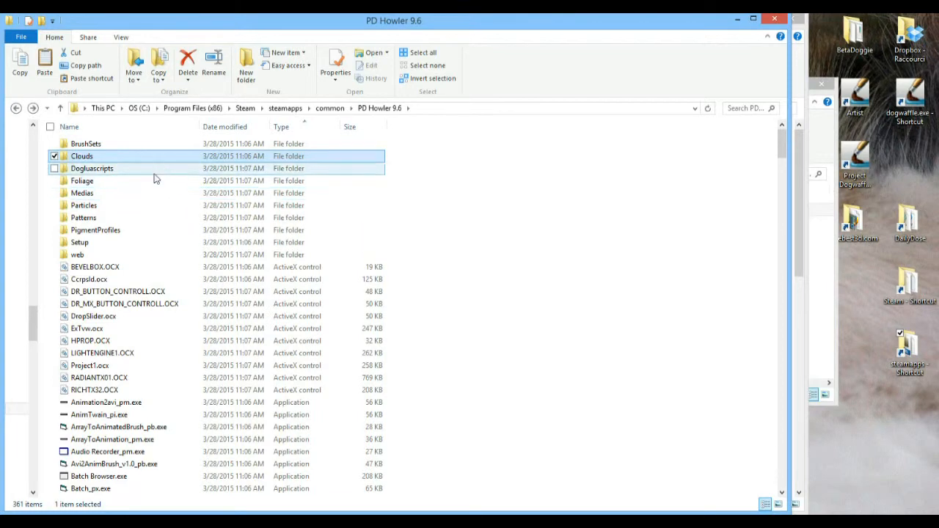
# View the brush images in BrushSets\Cybersign02 and go back up to the PD Howler 9.6 folder
pyautogui.doubleClick(124, 146)
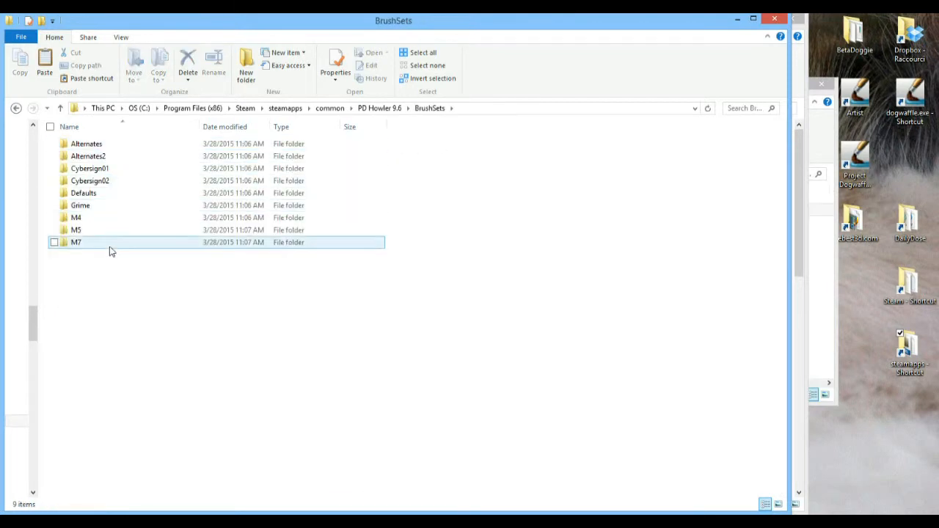
pyautogui.doubleClick(110, 181)
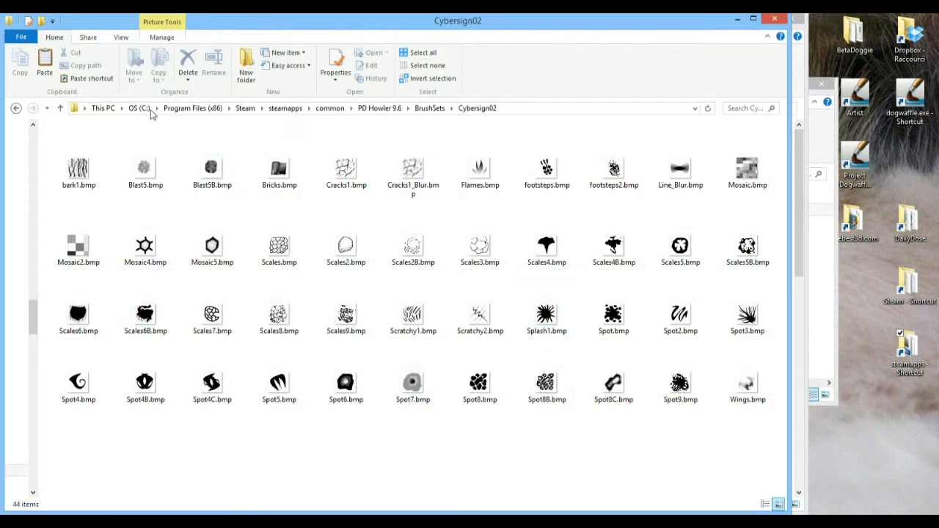
pyautogui.click(15, 107)
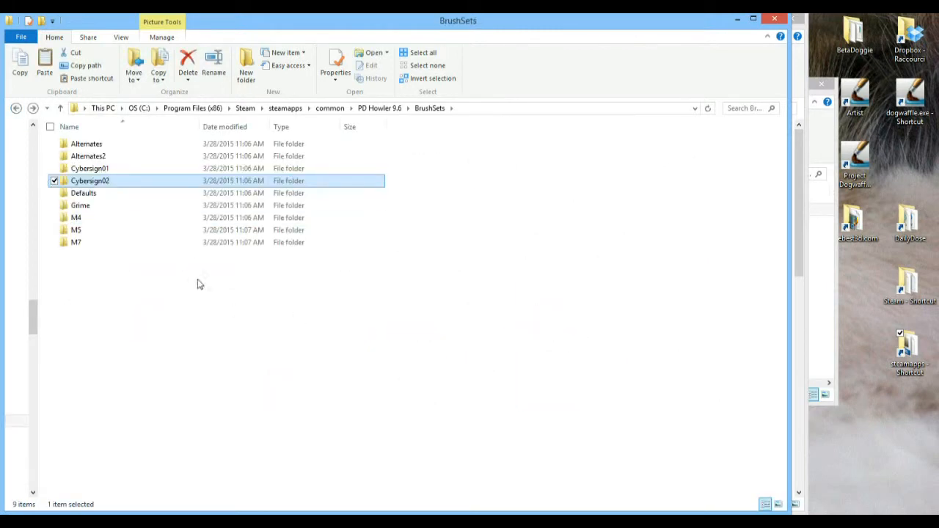
pyautogui.click(15, 108)
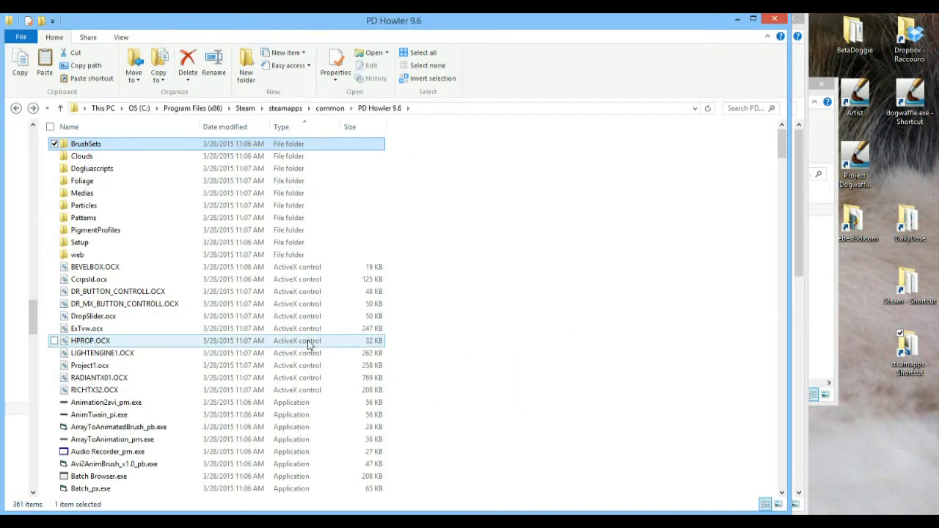
# Look through the program files and libraries listed in the PD Howler 9.6 folder and return to its folder list
pyautogui.click(579, 349)
pyautogui.scroll(-5, 578, 350)
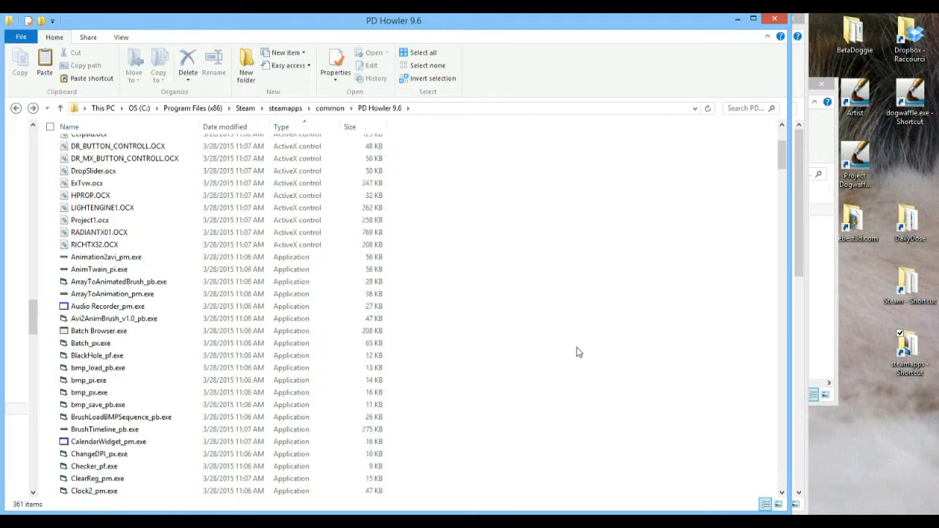
pyautogui.scroll(-6, 501, 341)
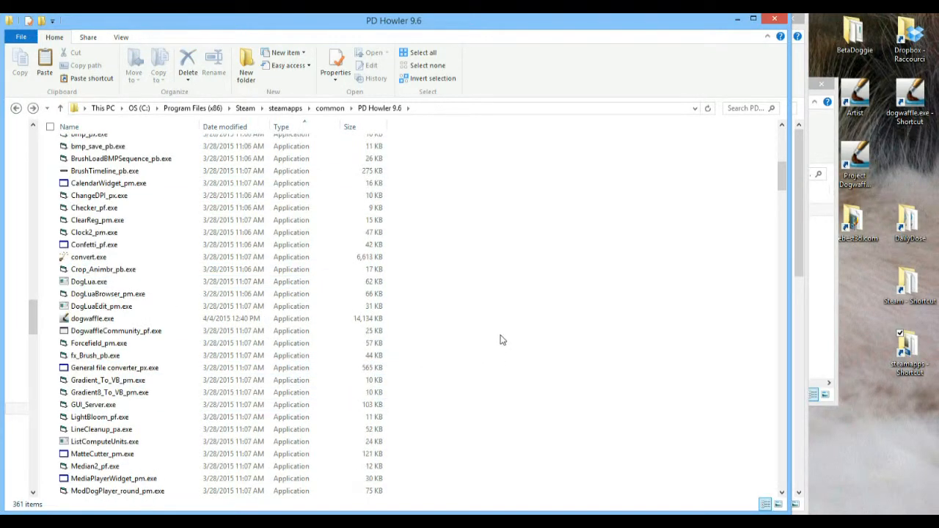
pyautogui.scroll(-5, 501, 340)
pyautogui.scroll(-6, 502, 339)
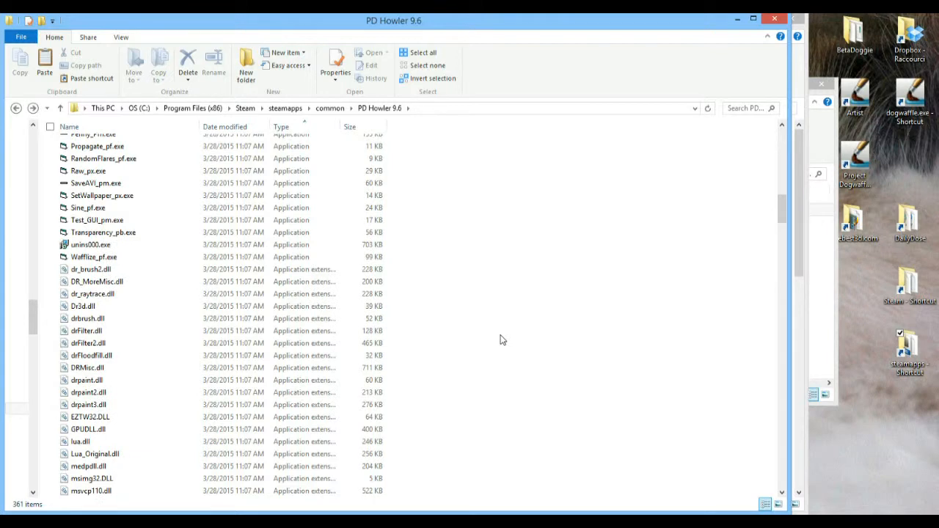
pyautogui.scroll(-4, 501, 339)
pyautogui.scroll(20, 502, 339)
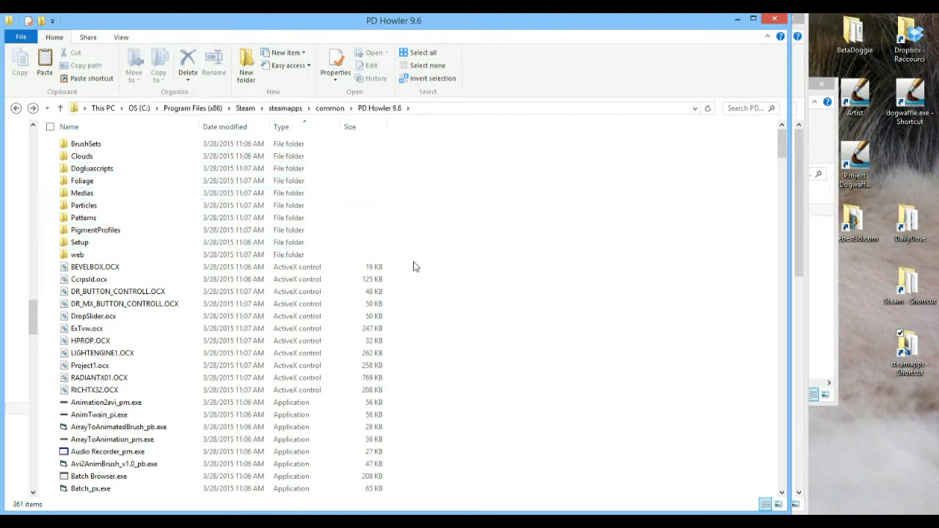
pyautogui.click(91, 169)
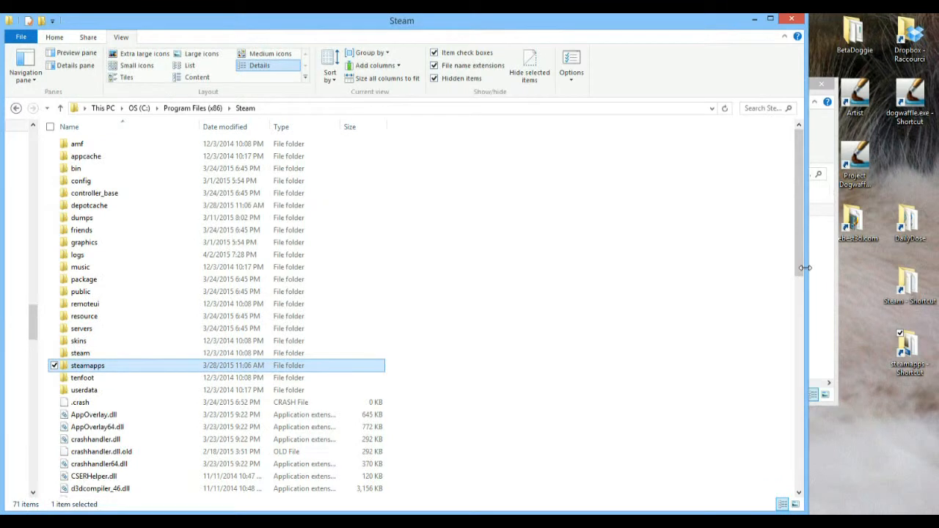
# Bring the 9.6 plus window forward, move it over the lower part of the Steam window and select its dogwaffle.exe
pyautogui.click(813, 268)
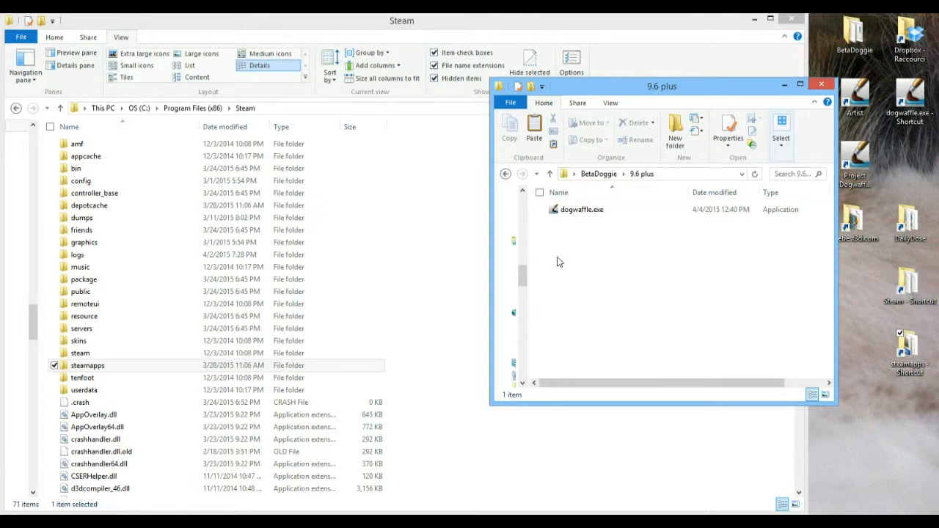
pyautogui.click(589, 213)
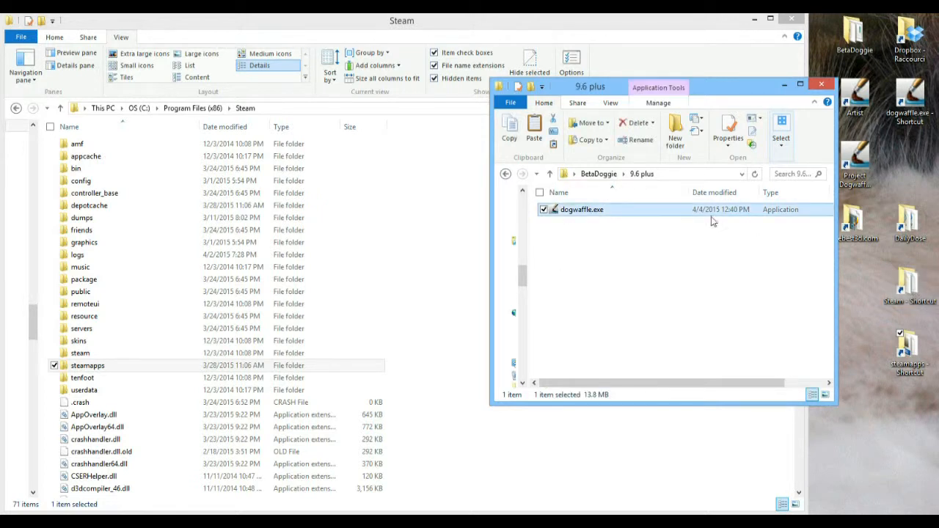
pyautogui.moveTo(726, 88); pyautogui.dragTo(728, 169)
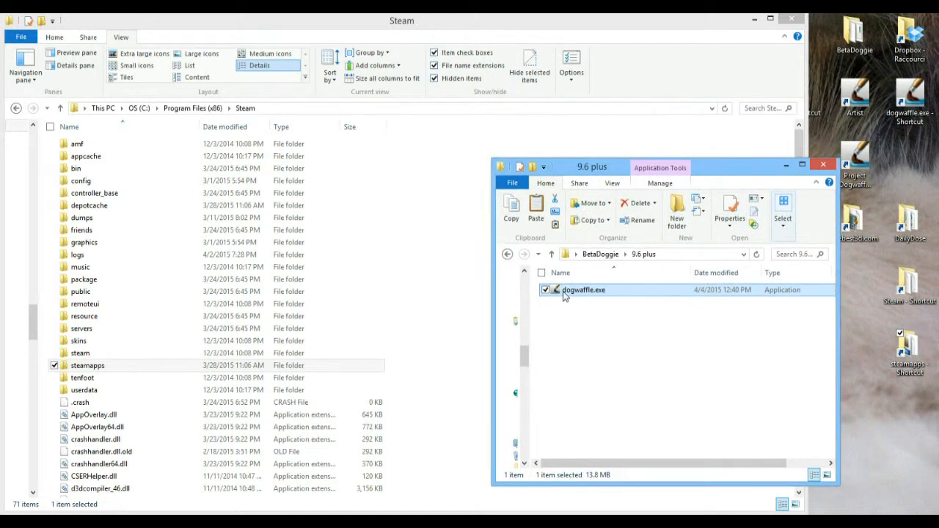
pyautogui.click(649, 255)
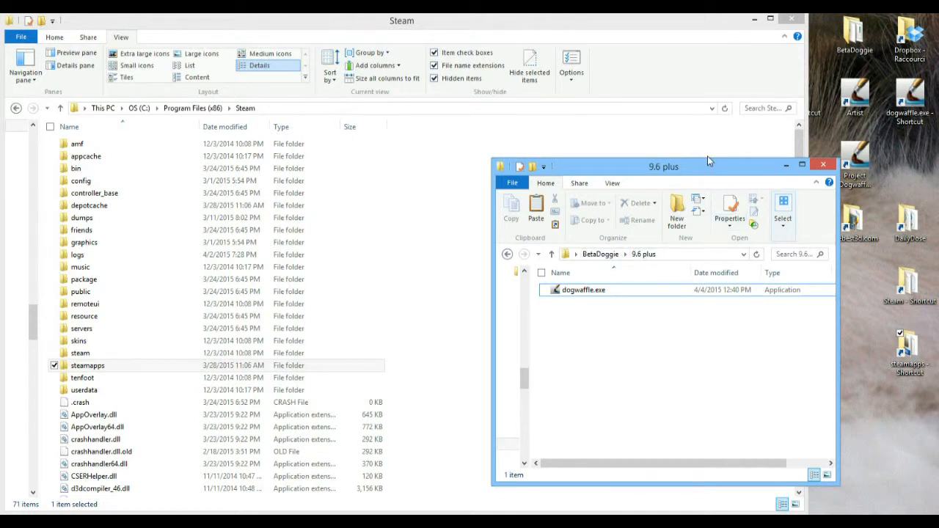
pyautogui.moveTo(707, 156); pyautogui.dragTo(770, 238)
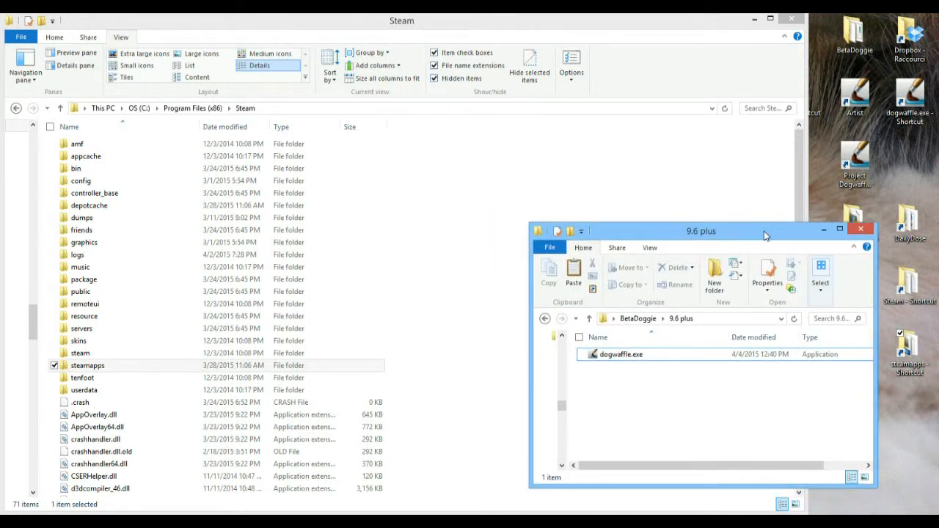
pyautogui.click(595, 354)
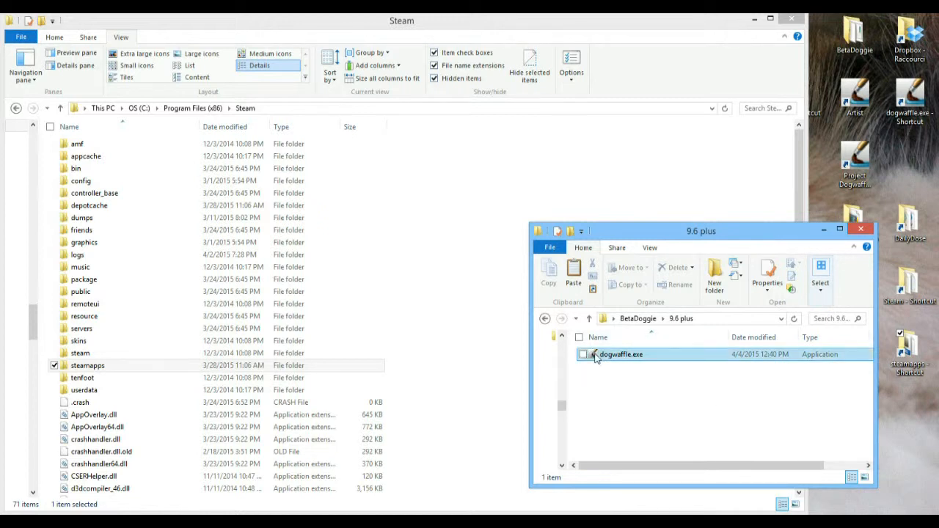
pyautogui.click(595, 355)
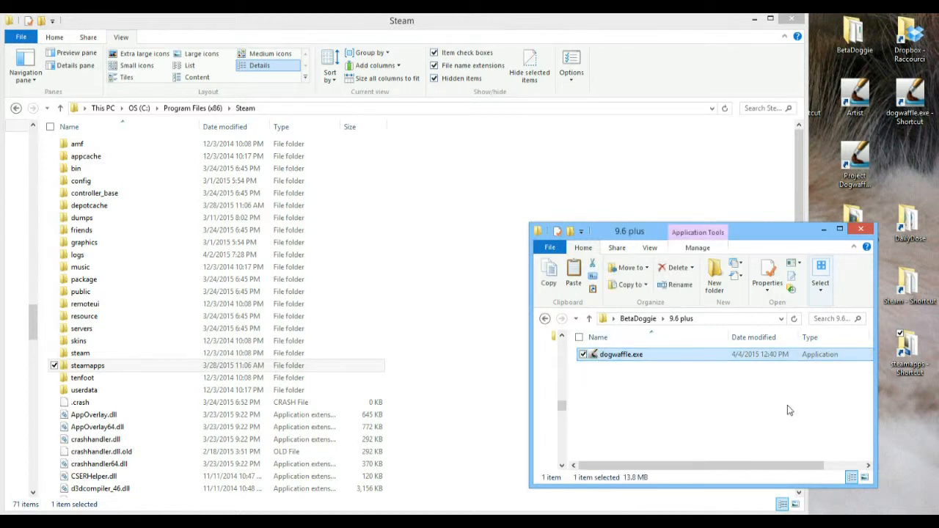
# Open steamapps\common\PD Howler 9.6 in the Steam window and locate dogwaffle.exe in the list
pyautogui.doubleClick(98, 368)
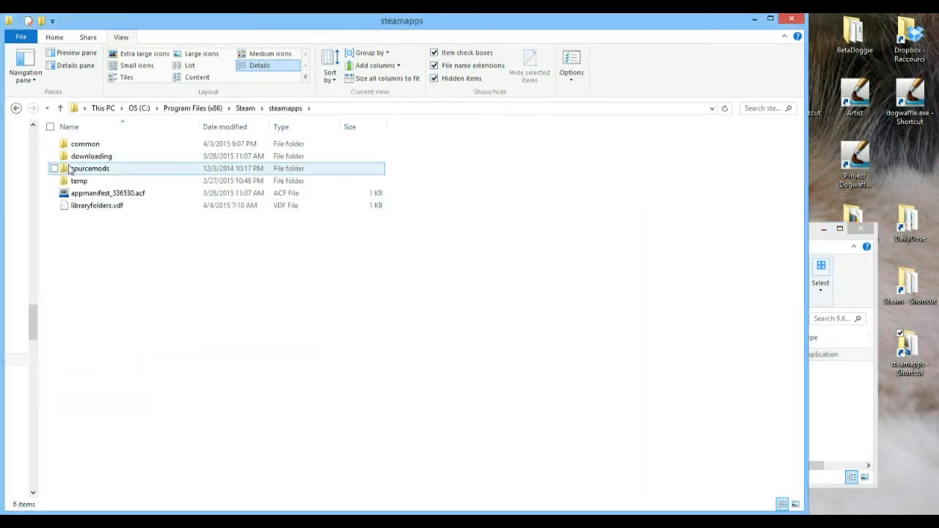
pyautogui.doubleClick(88, 146)
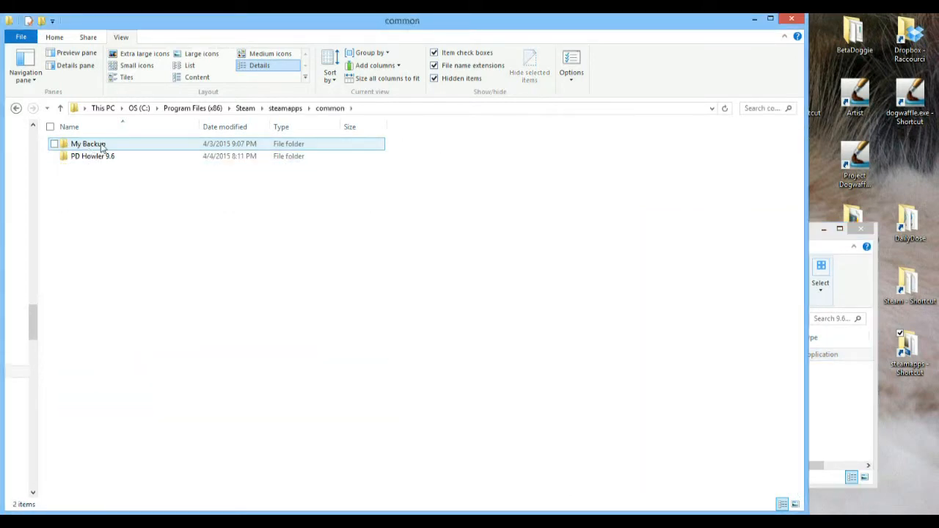
pyautogui.doubleClick(98, 157)
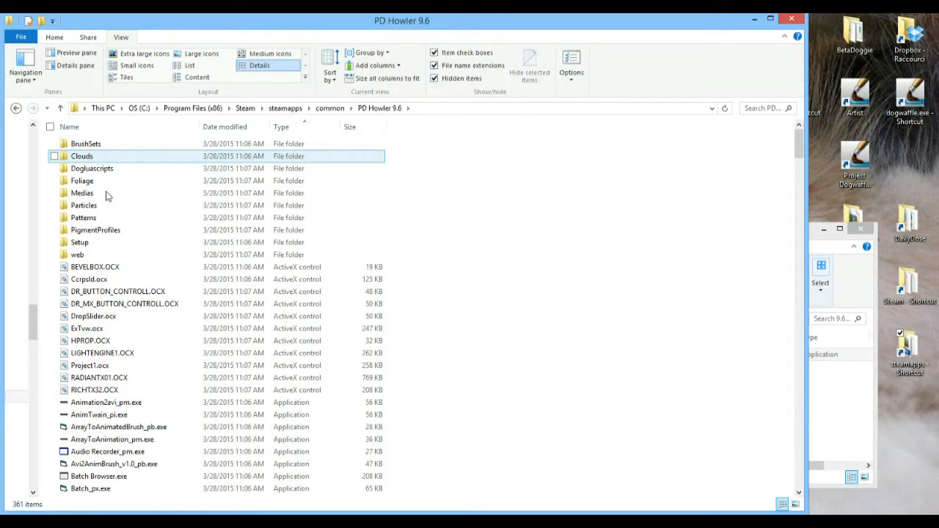
pyautogui.scroll(-9, 506, 434)
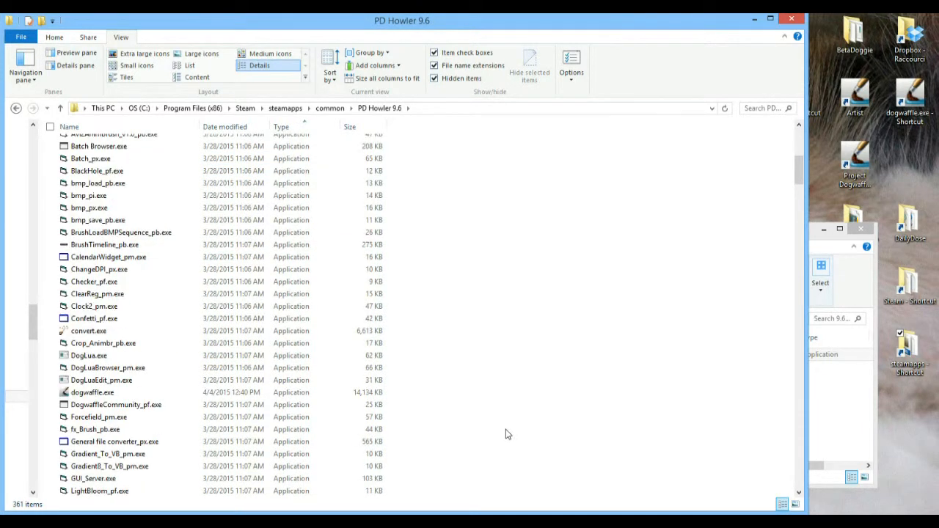
pyautogui.scroll(-2, 506, 434)
# Try to copy dogwaffle.exe from 9.6 plus into PD Howler 9.6, replacing the existing file and refusing Tango's outgoing connection
pyautogui.click(852, 394)
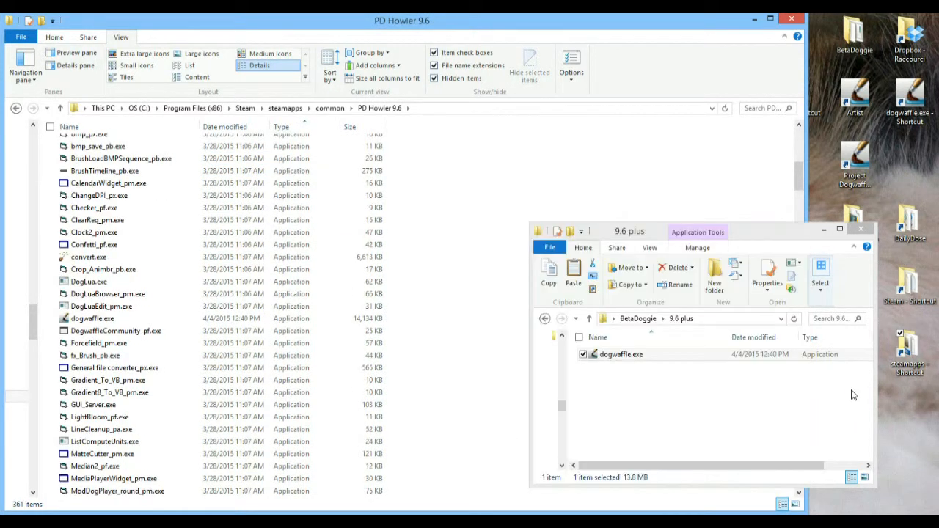
pyautogui.click(594, 354)
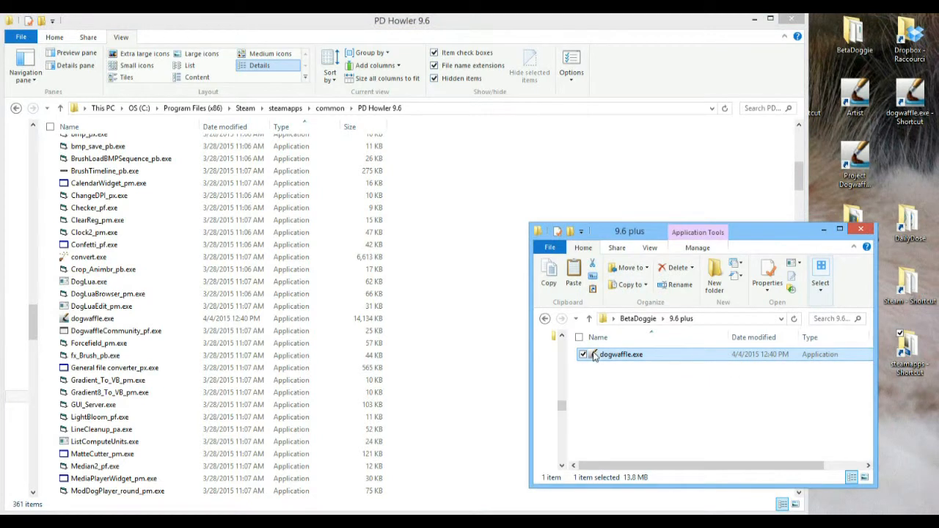
pyautogui.moveTo(593, 354); pyautogui.dragTo(477, 356)
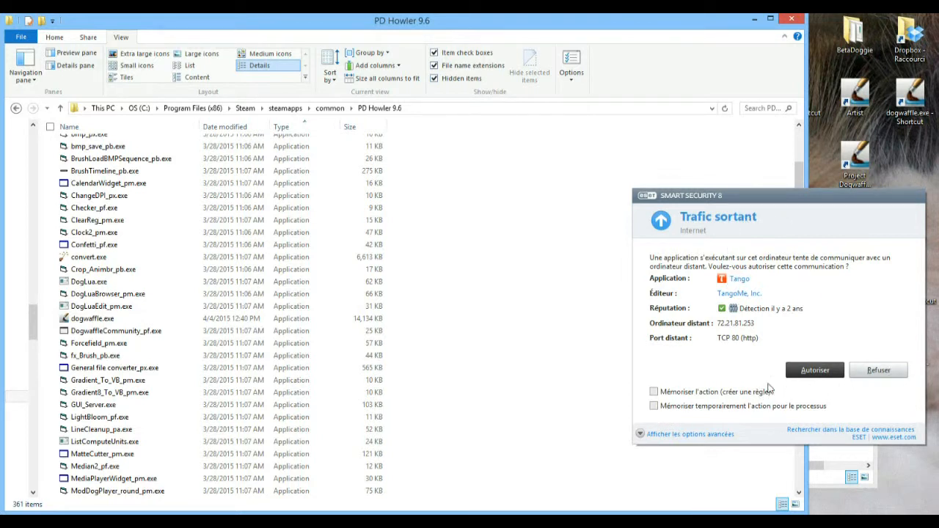
pyautogui.click(737, 393)
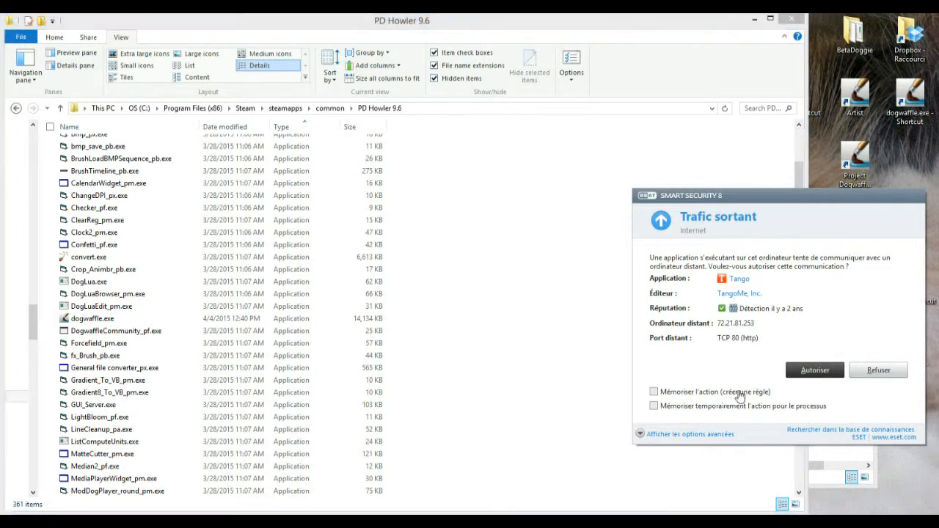
pyautogui.click(883, 370)
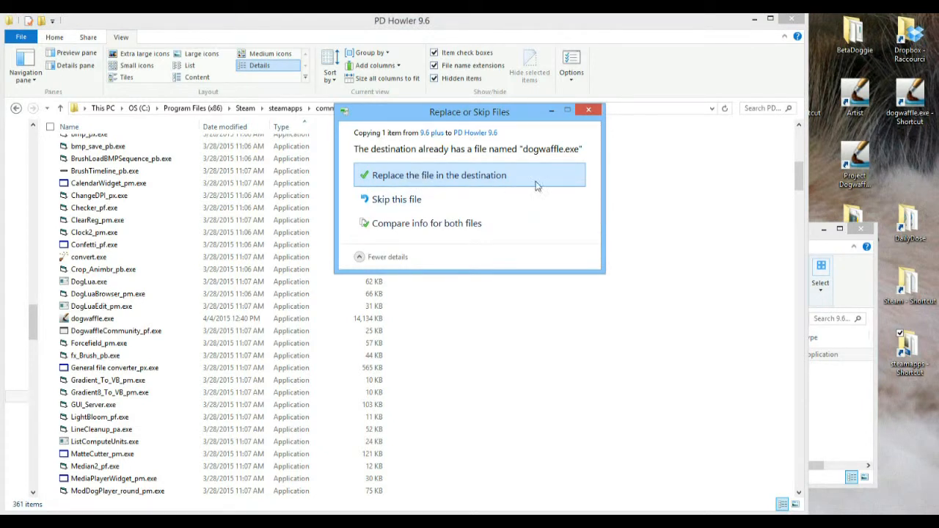
pyautogui.click(449, 180)
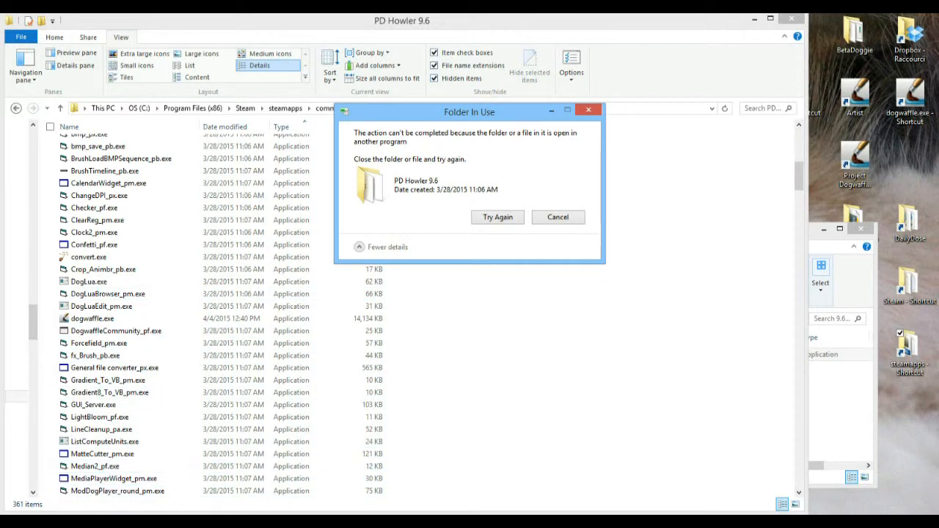
# Close the running Howler 9 program and retry replacing dogwaffle.exe in the PD Howler 9.6 folder
pyautogui.moveTo(144, 515)
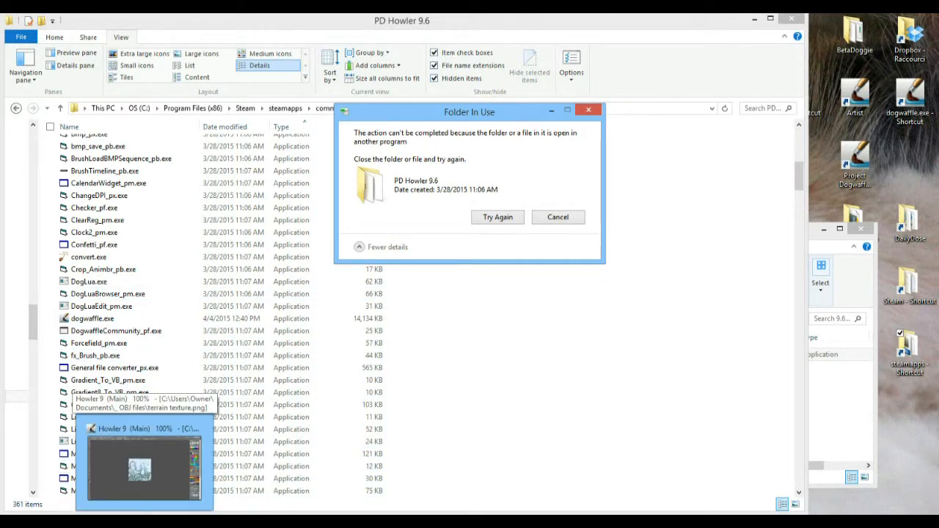
pyautogui.click(145, 468)
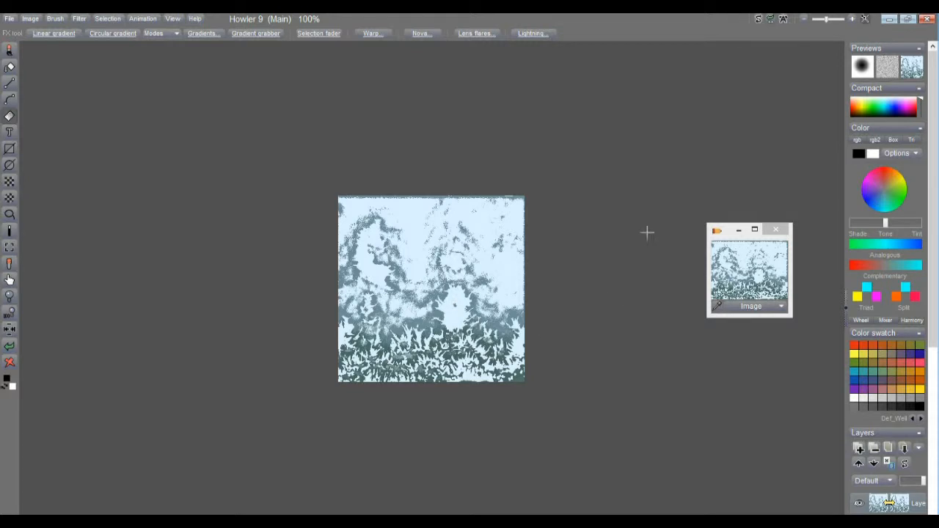
pyautogui.click(927, 19)
pyautogui.click(400, 326)
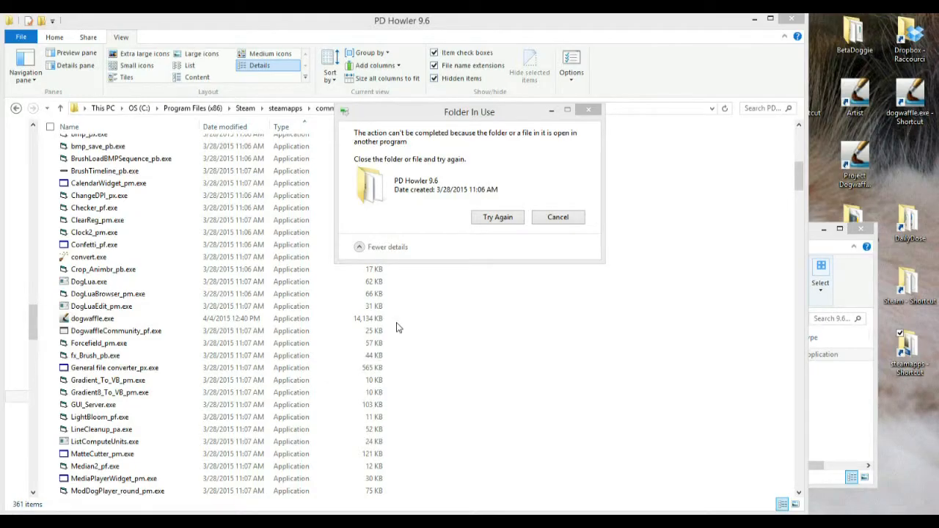
pyautogui.click(505, 217)
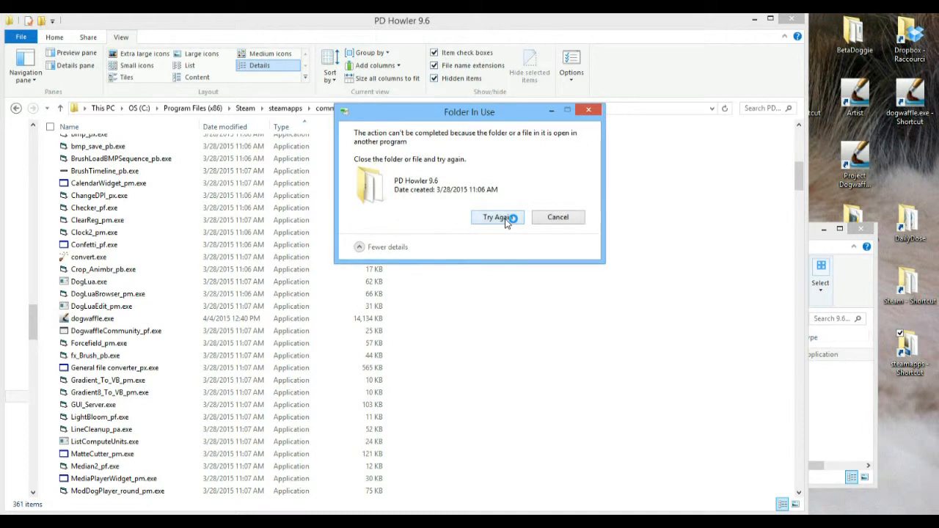
pyautogui.click(491, 218)
pyautogui.click(499, 217)
# End the dogwaffle.exe process that is still running in the background, using Task Manager
pyautogui.hotkey('ctrl', 'shift', 'Escape')
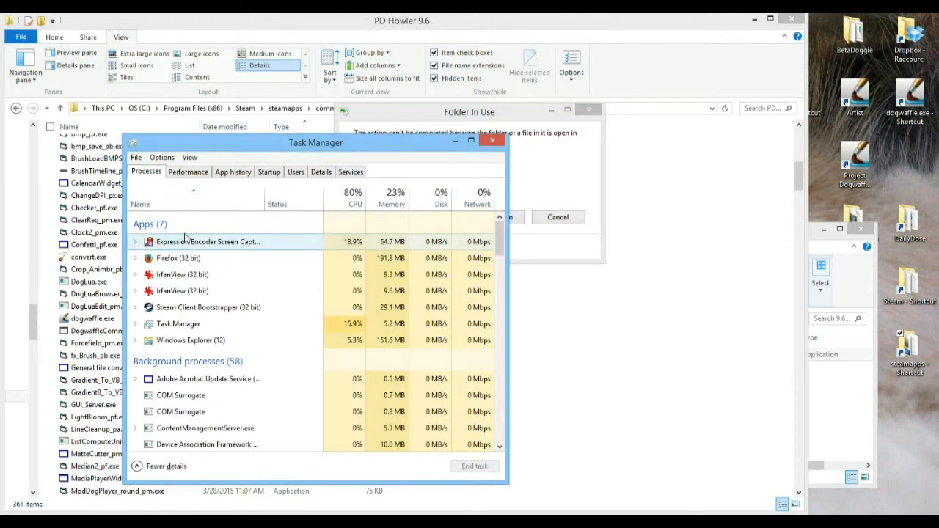
pyautogui.click(193, 173)
pyautogui.click(144, 173)
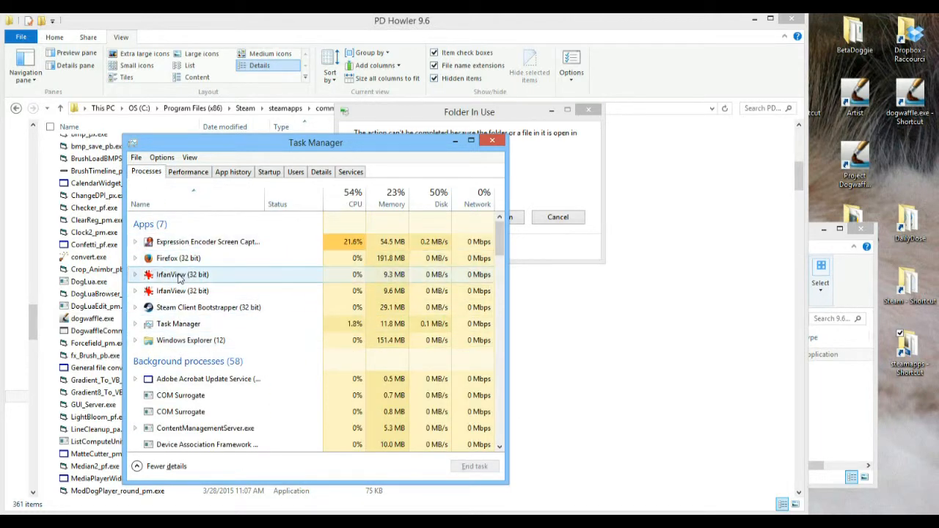
pyautogui.click(174, 430)
pyautogui.click(471, 467)
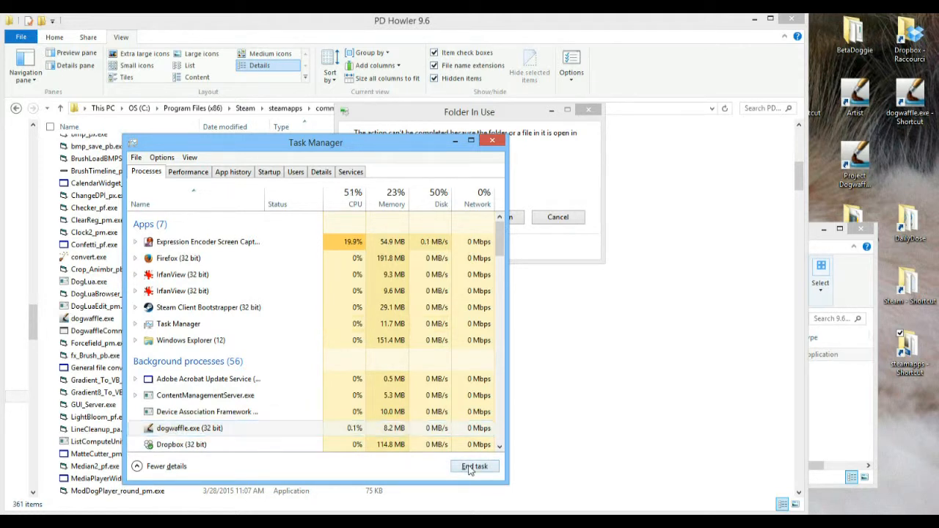
# Retry replacing dogwaffle.exe in the PD Howler 9.6 folder and bring that folder's window forward
pyautogui.click(487, 133)
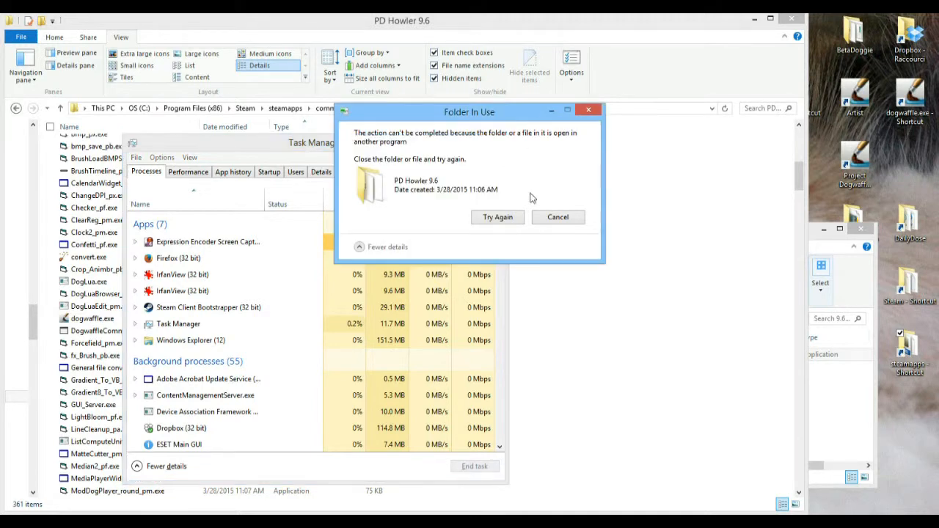
pyautogui.click(495, 217)
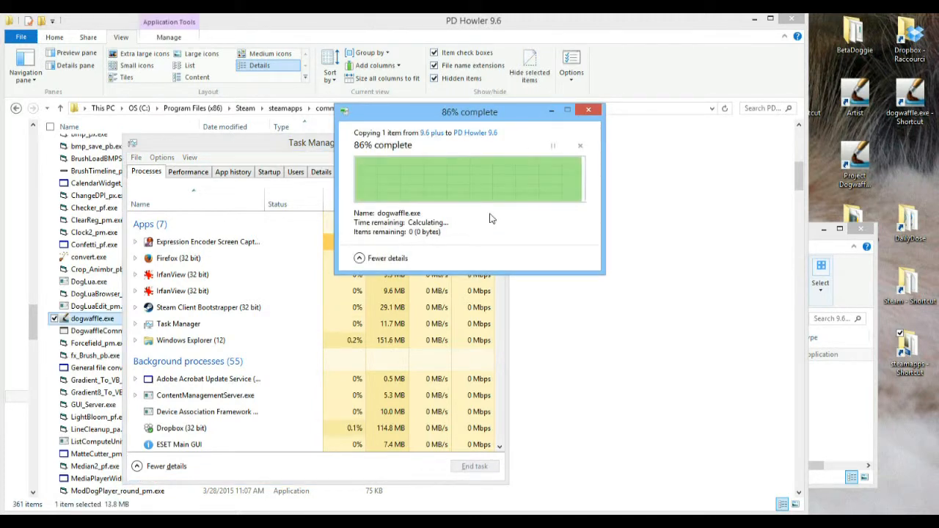
pyautogui.click(658, 25)
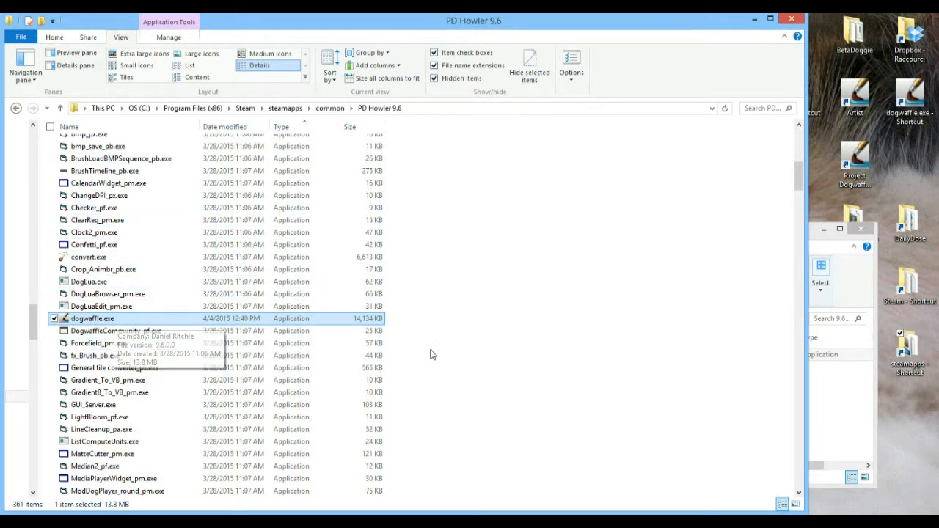
# Launch the replaced dogwaffle.exe, check the version in the About Howler window and close that window
pyautogui.doubleClick(76, 321)
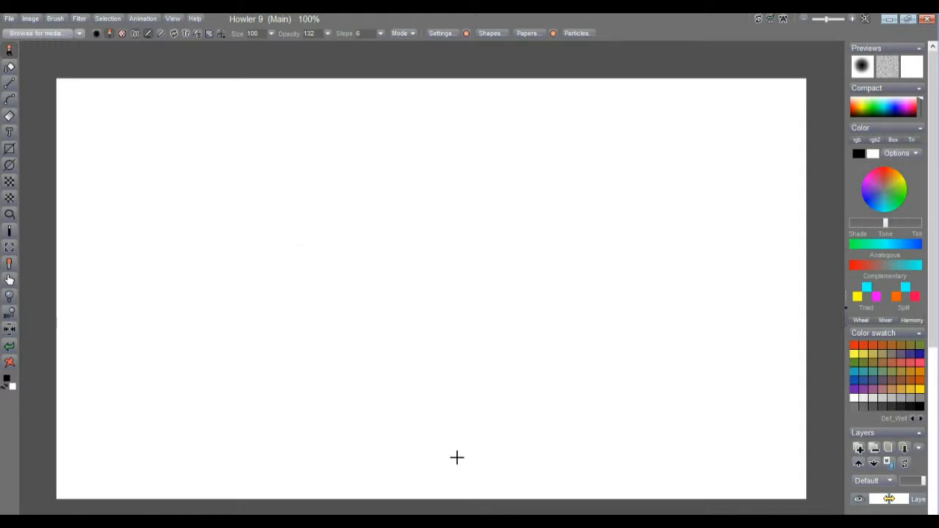
pyautogui.click(196, 19)
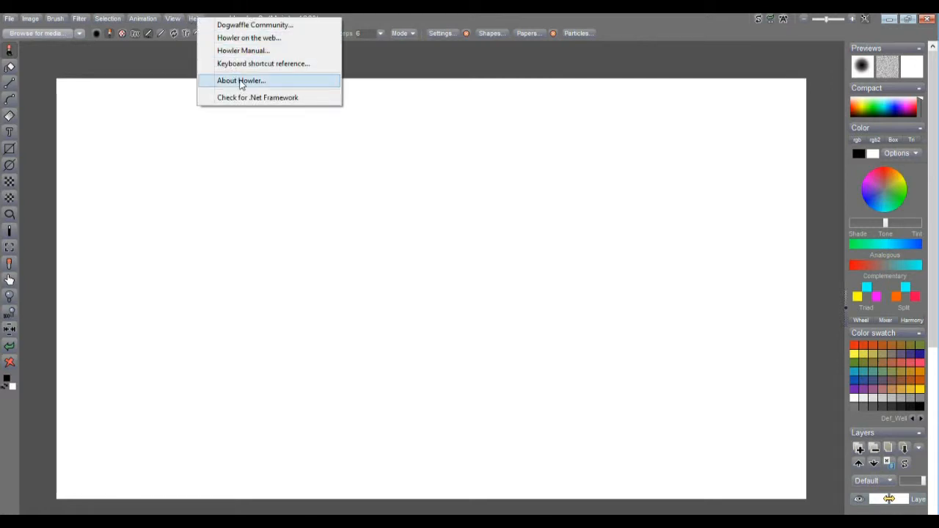
pyautogui.click(240, 82)
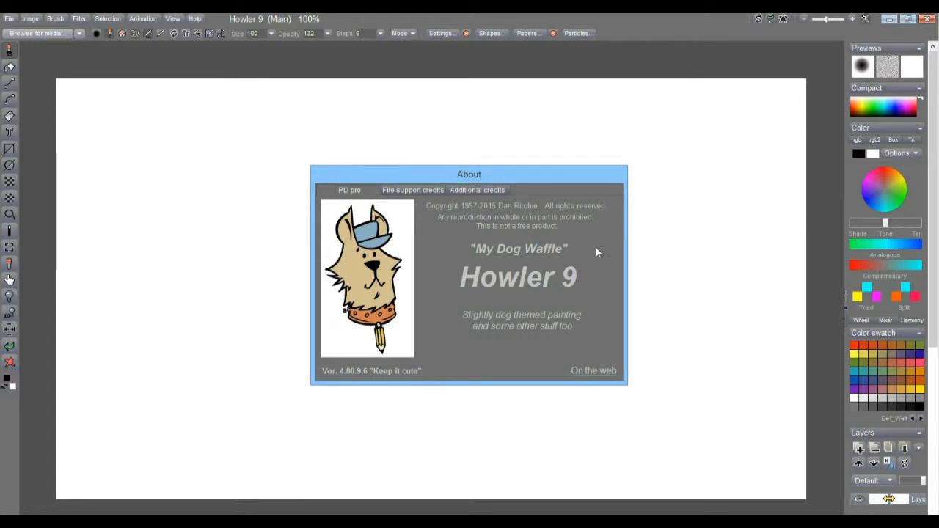
pyautogui.click(653, 31)
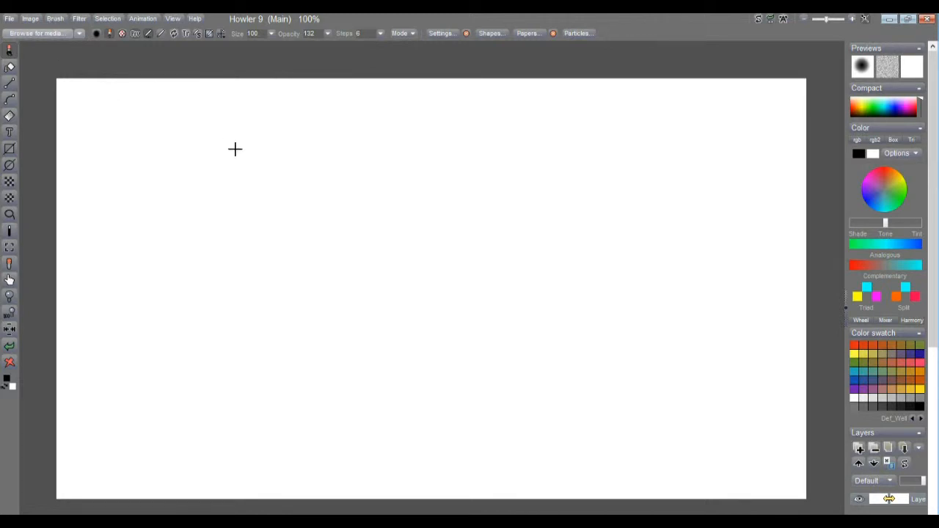
# Create a new white image with a custom size of 200 by 200 pixels
pyautogui.click(9, 18)
pyautogui.click(37, 30)
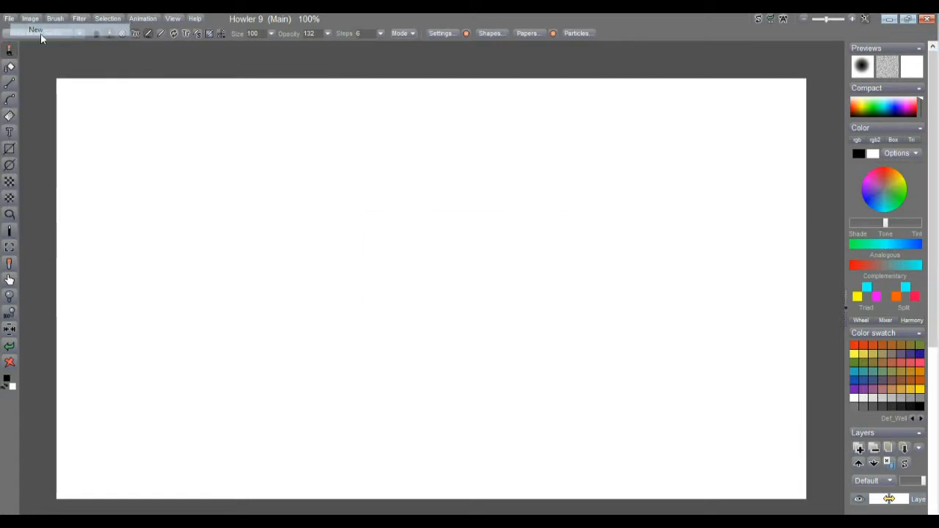
pyautogui.click(411, 322)
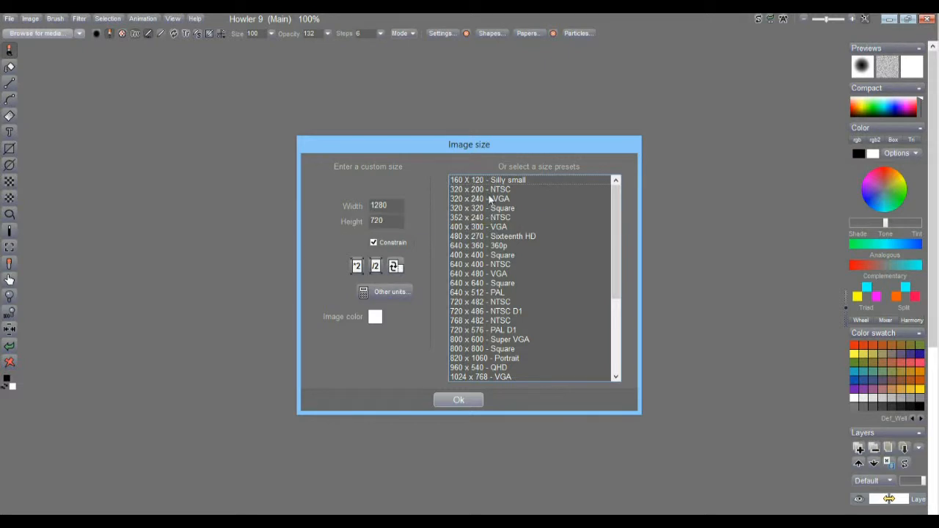
pyautogui.doubleClick(380, 205)
pyautogui.write('200')
pyautogui.click(389, 240)
pyautogui.doubleClick(388, 221)
pyautogui.write('200')
pyautogui.click(455, 400)
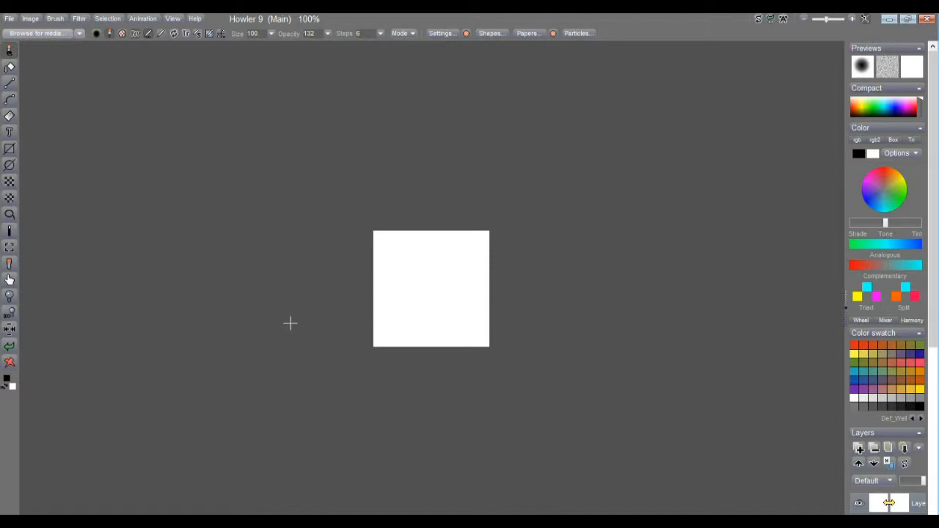
# Fill the image with black-and-white plasma noise, adjusting its scale and keeping the 2 tone color model
pyautogui.click(80, 19)
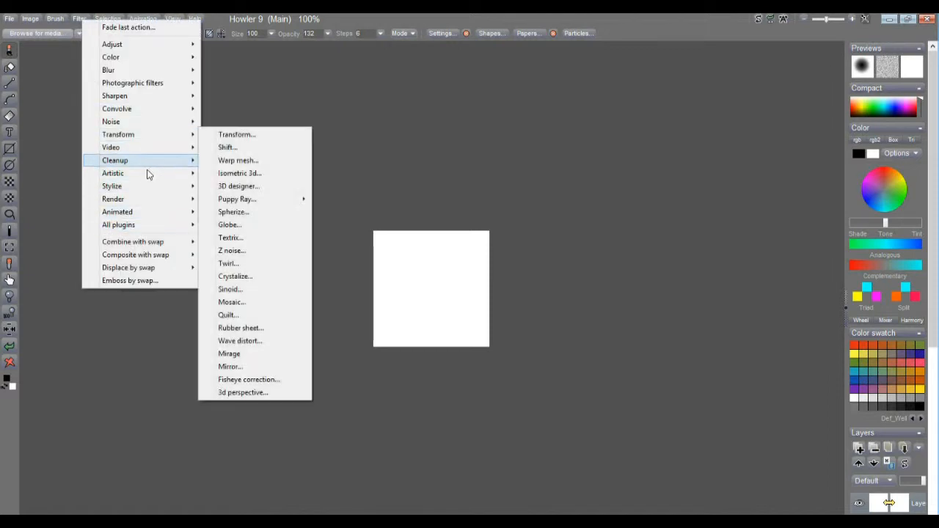
pyautogui.moveTo(154, 202)
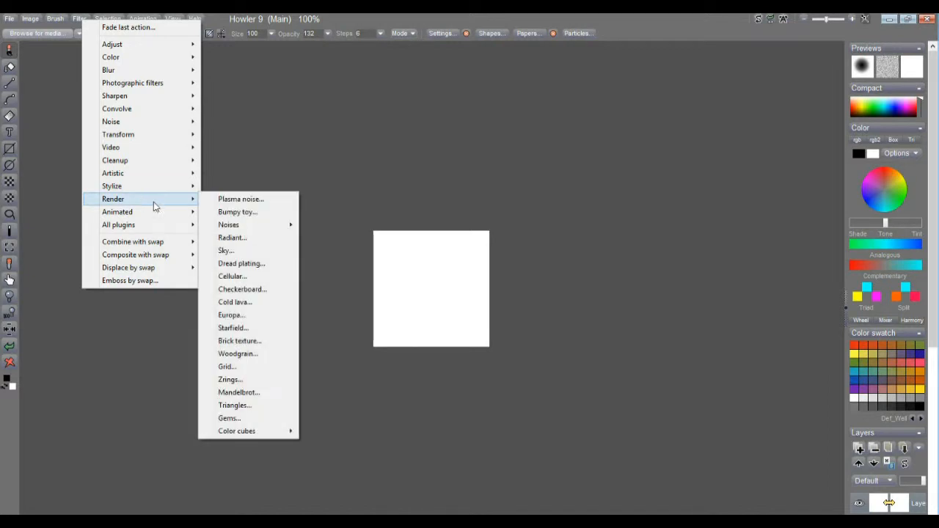
pyautogui.click(254, 199)
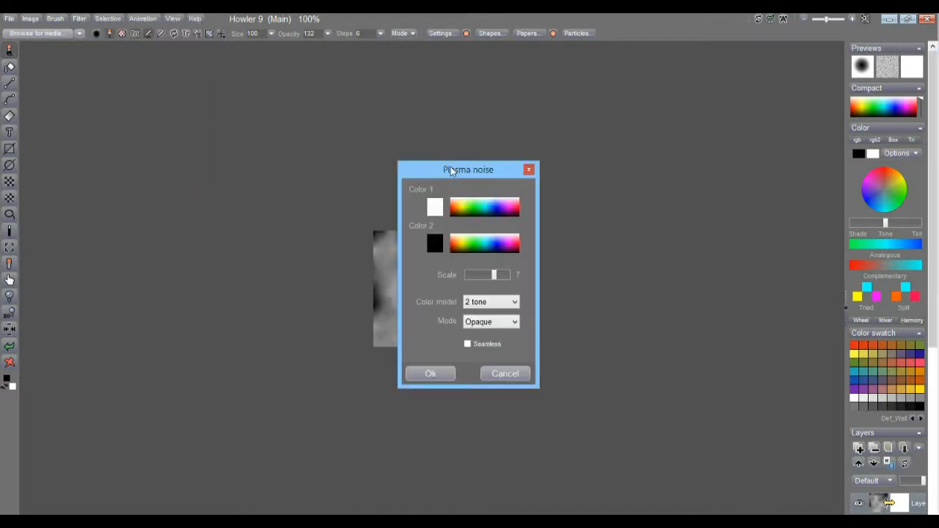
pyautogui.moveTo(449, 170); pyautogui.dragTo(636, 179)
pyautogui.moveTo(677, 292); pyautogui.dragTo(673, 288)
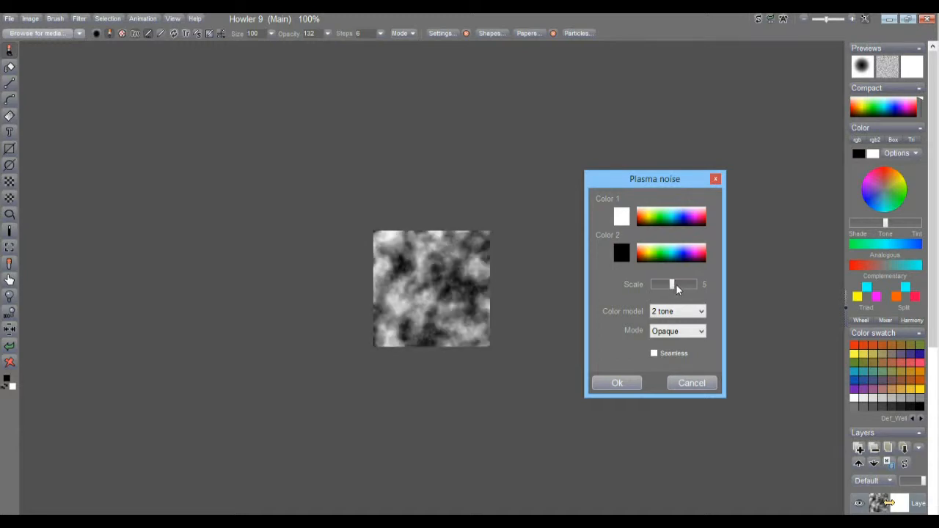
pyautogui.click(621, 378)
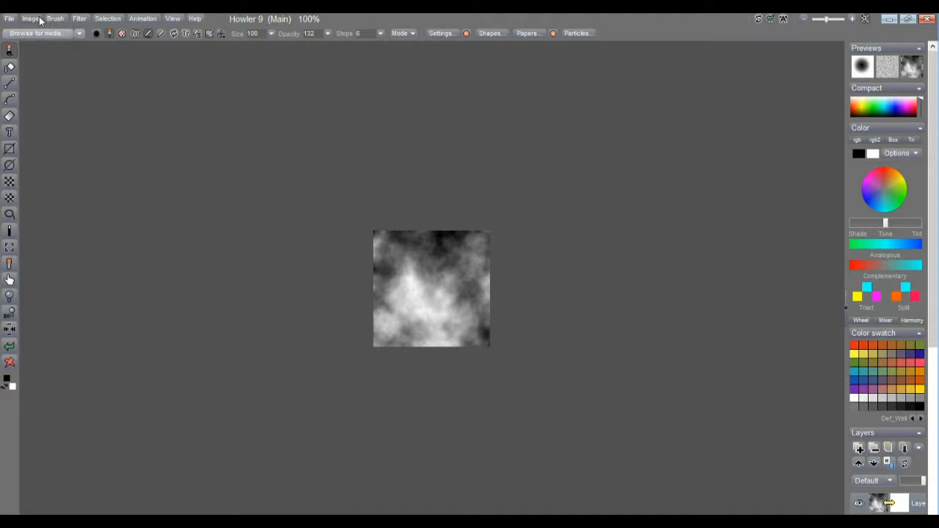
# Move the noise image aside in the workspace and open it in the 3D designer transform filter
pyautogui.moveTo(242, 213); pyautogui.dragTo(46, 151)
pyautogui.moveTo(252, 154); pyautogui.dragTo(190, 153)
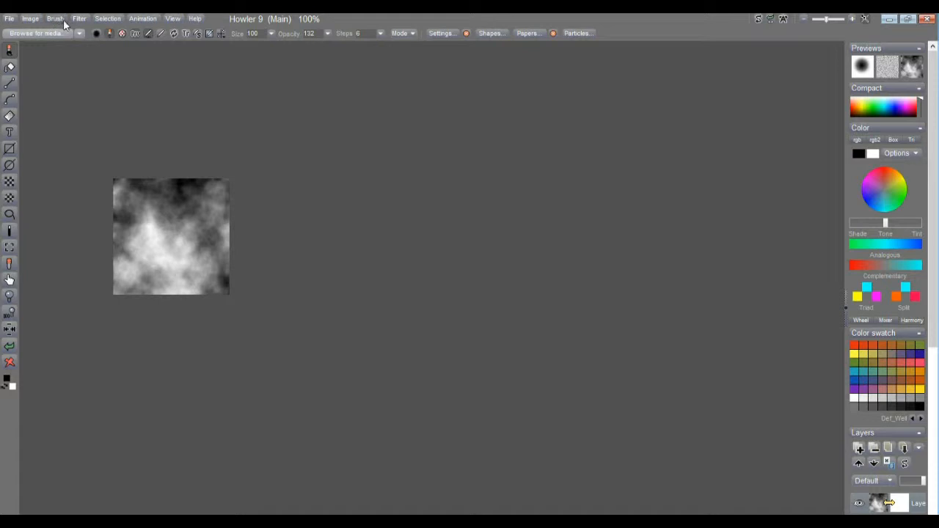
pyautogui.click(10, 279)
pyautogui.moveTo(433, 289); pyautogui.dragTo(435, 264)
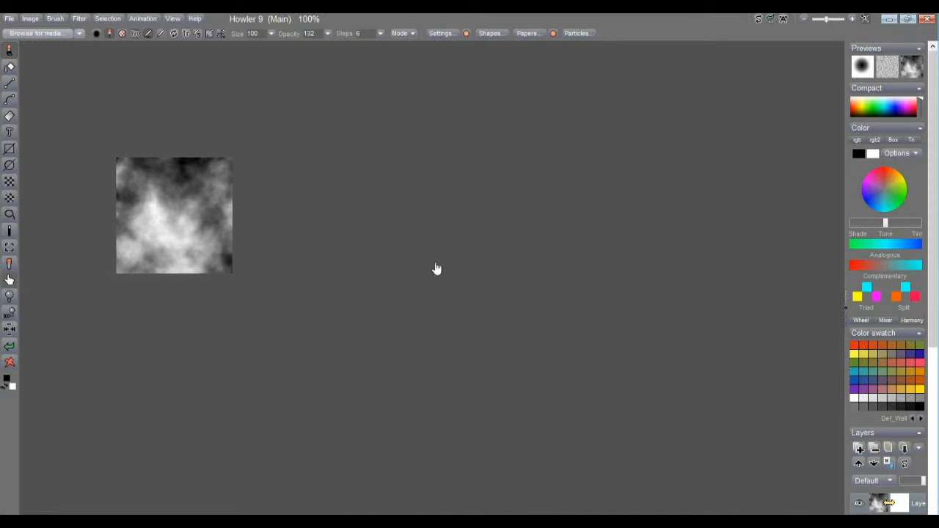
pyautogui.click(80, 19)
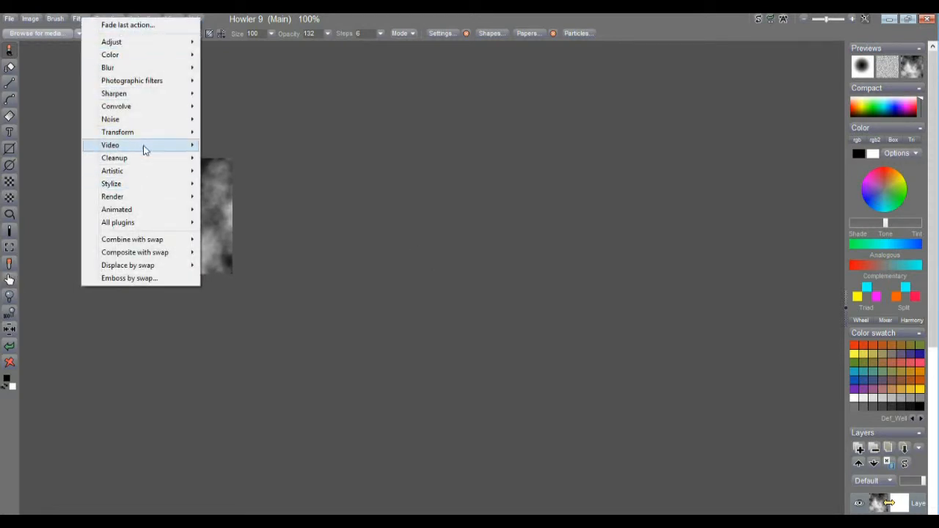
pyautogui.moveTo(144, 137)
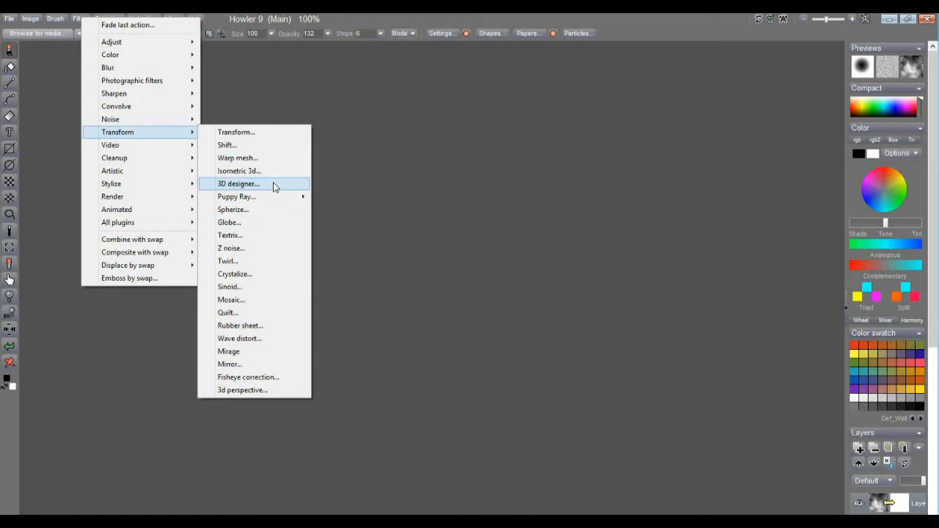
pyautogui.click(273, 183)
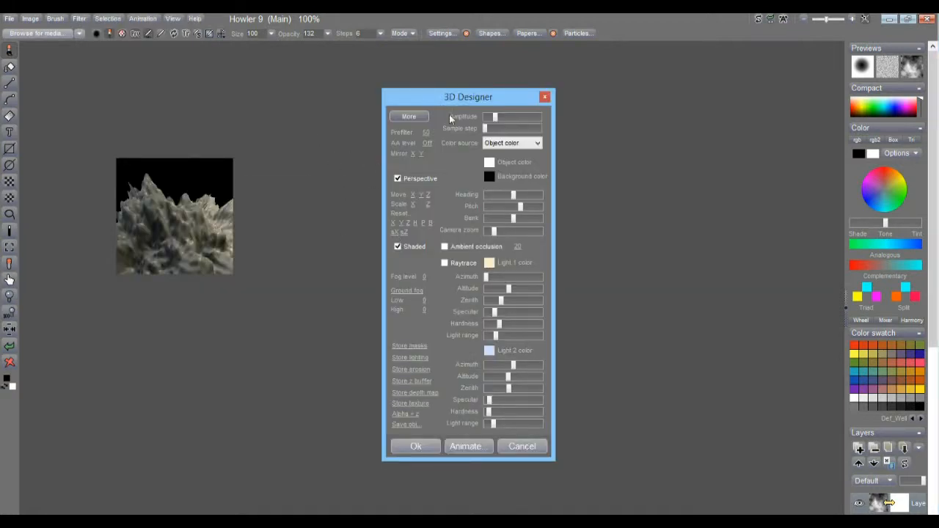
# Show the additional 3D Designer settings, raise Sediment strongly and lower its Amount slightly
pyautogui.click(409, 116)
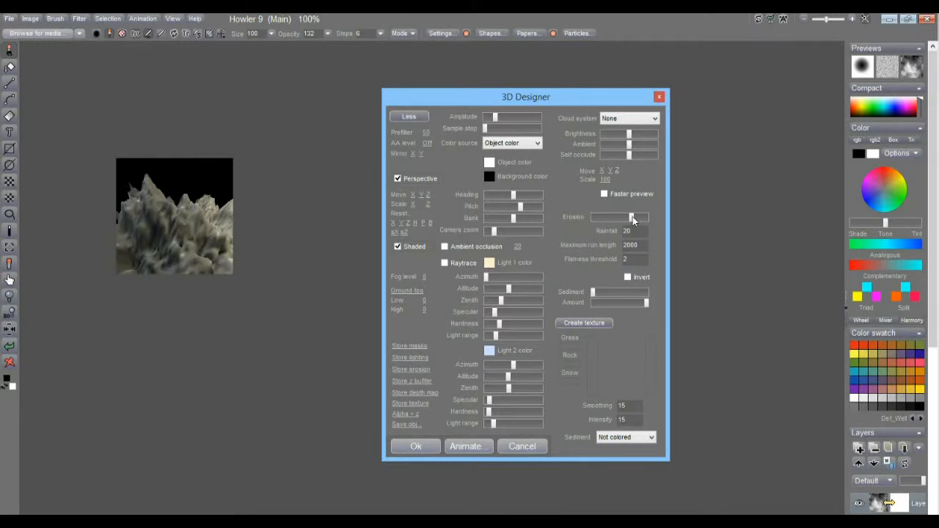
pyautogui.click(634, 291)
pyautogui.click(643, 302)
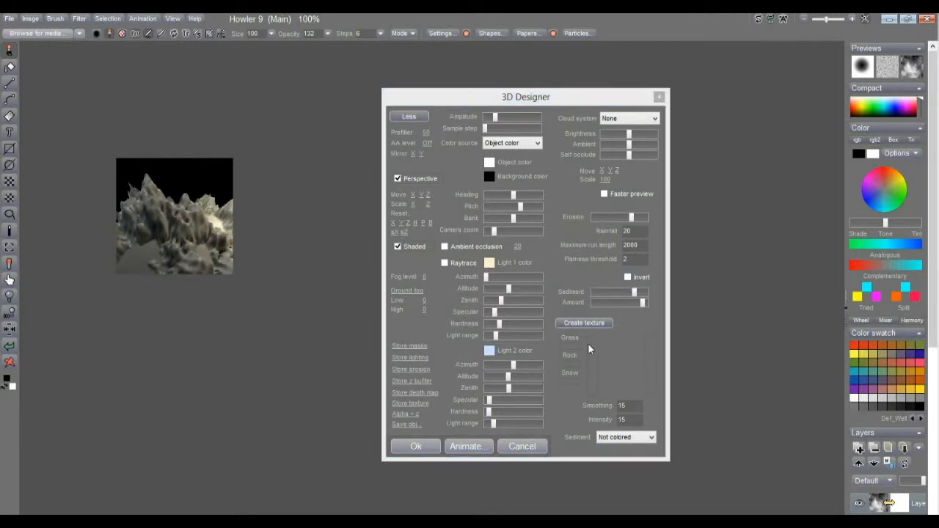
# Create a terrain texture, extending the snow band downward and raising the grass band until it meets the snow
pyautogui.click(587, 323)
pyautogui.click(541, 310)
pyautogui.moveTo(653, 349)
pyautogui.mouseDown()
pyautogui.moveTo(652, 375)
pyautogui.moveTo(652, 361)
pyautogui.mouseUp()
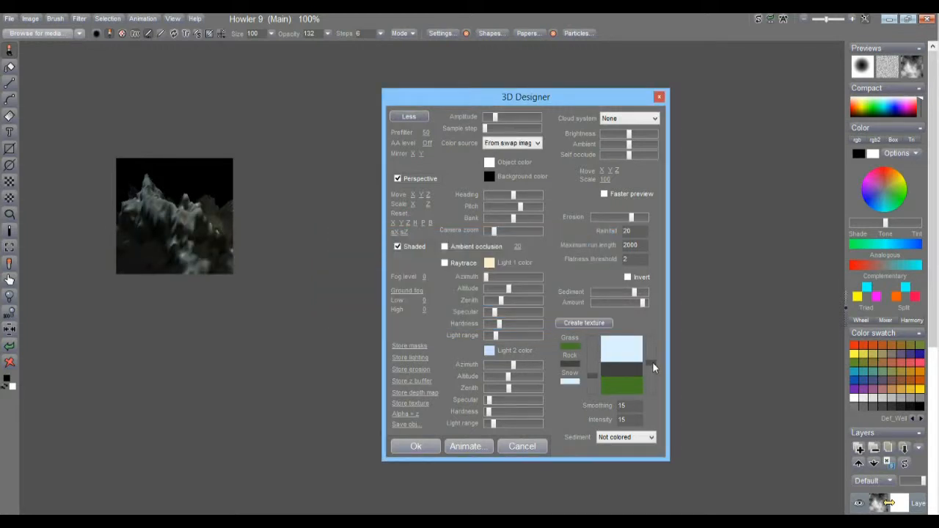
pyautogui.moveTo(594, 376); pyautogui.dragTo(591, 385)
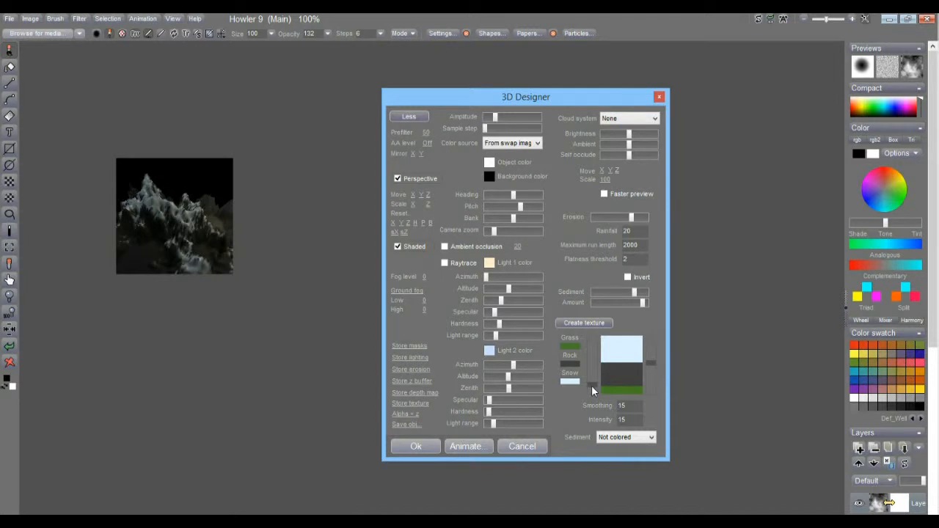
pyautogui.moveTo(591, 383); pyautogui.dragTo(651, 365)
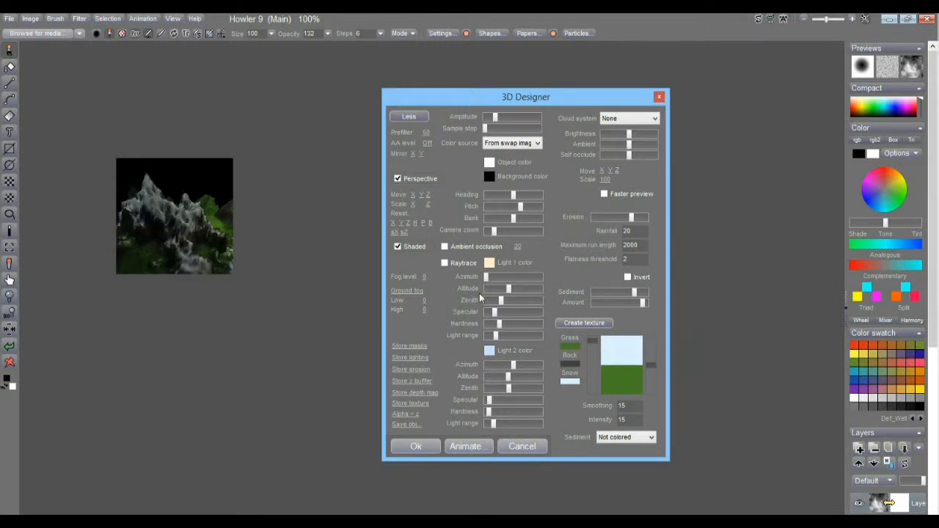
# Set the 3D Designer background color to a muted teal
pyautogui.click(490, 176)
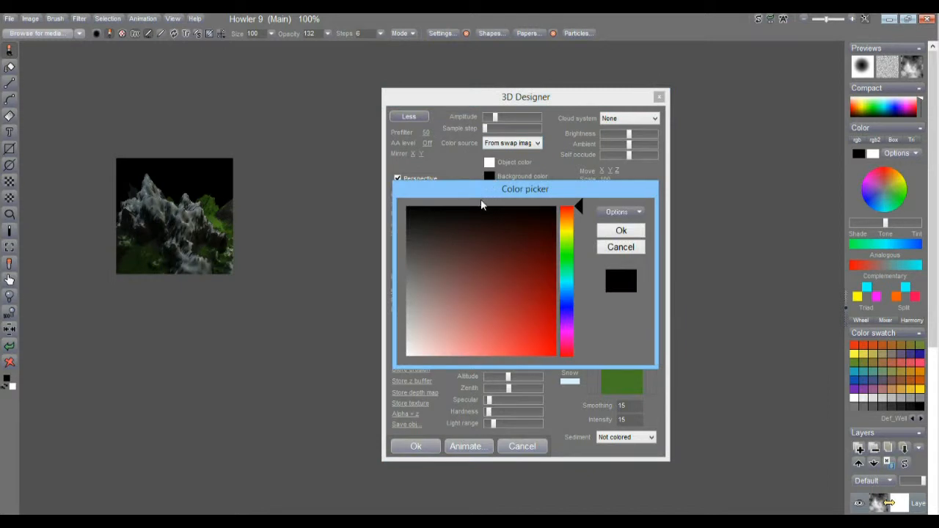
pyautogui.click(566, 275)
pyautogui.click(463, 312)
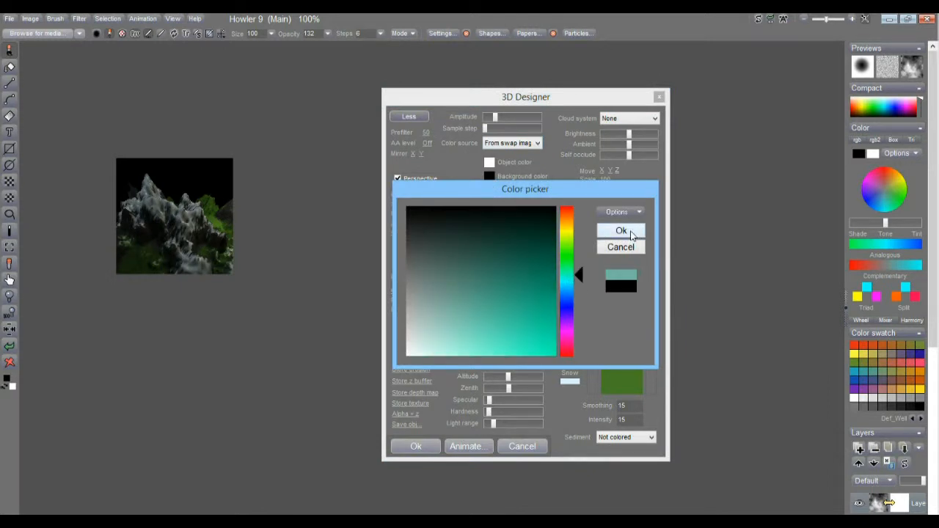
pyautogui.click(631, 231)
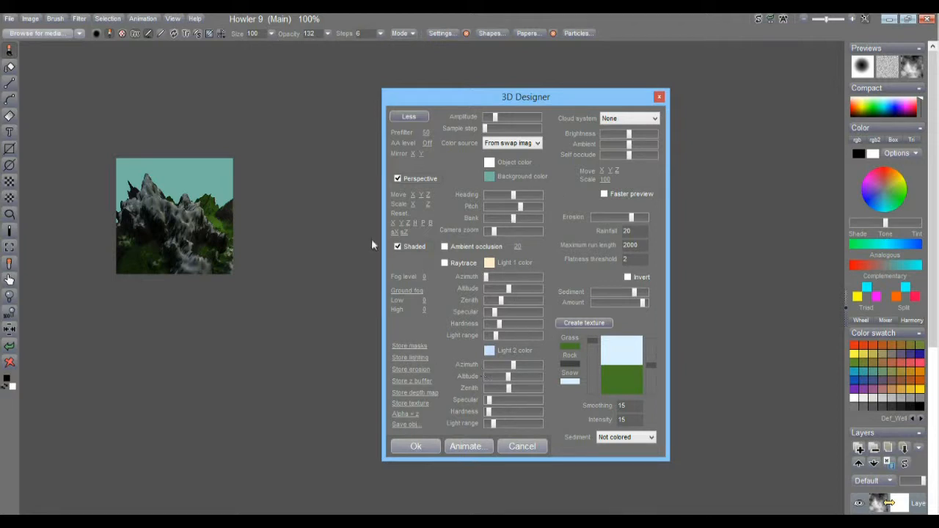
# Color the sediment as Snow and slightly lower the Sediment and Amount settings
pyautogui.click(639, 439)
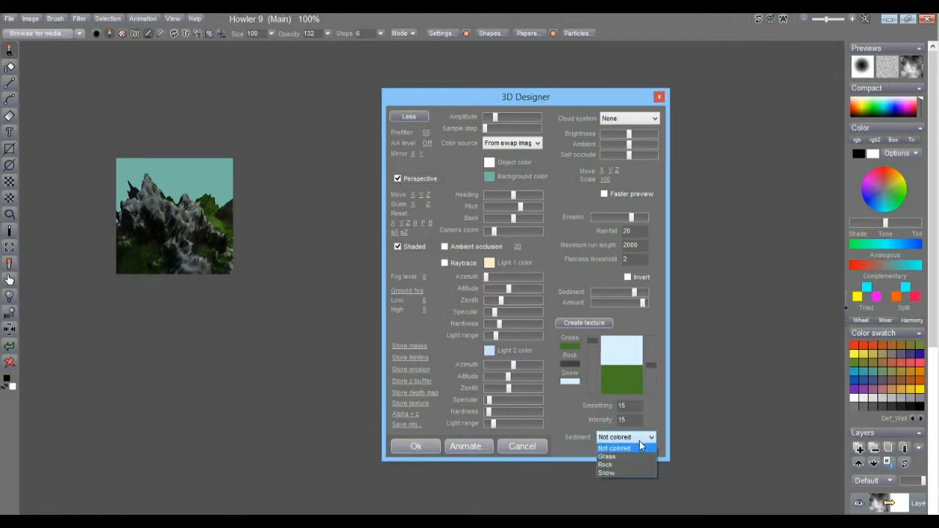
pyautogui.click(627, 471)
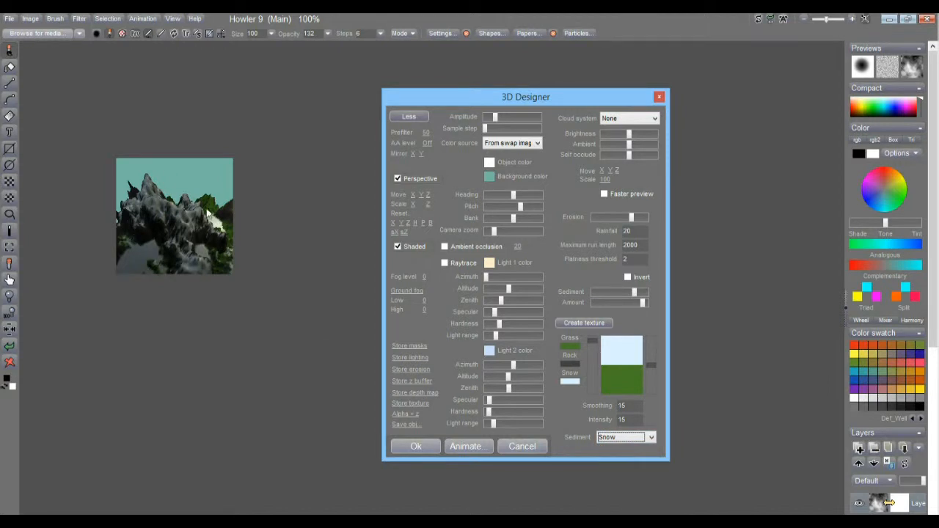
pyautogui.moveTo(635, 293)
pyautogui.mouseDown()
pyautogui.moveTo(623, 291)
pyautogui.moveTo(641, 302)
pyautogui.mouseUp()
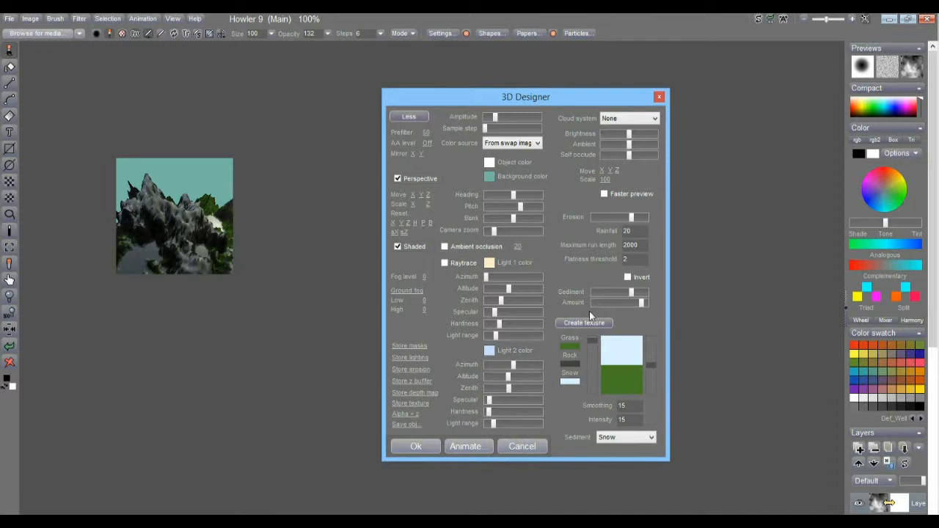
# Store the terrain's erosion map from 3D Designer
pyautogui.click(407, 369)
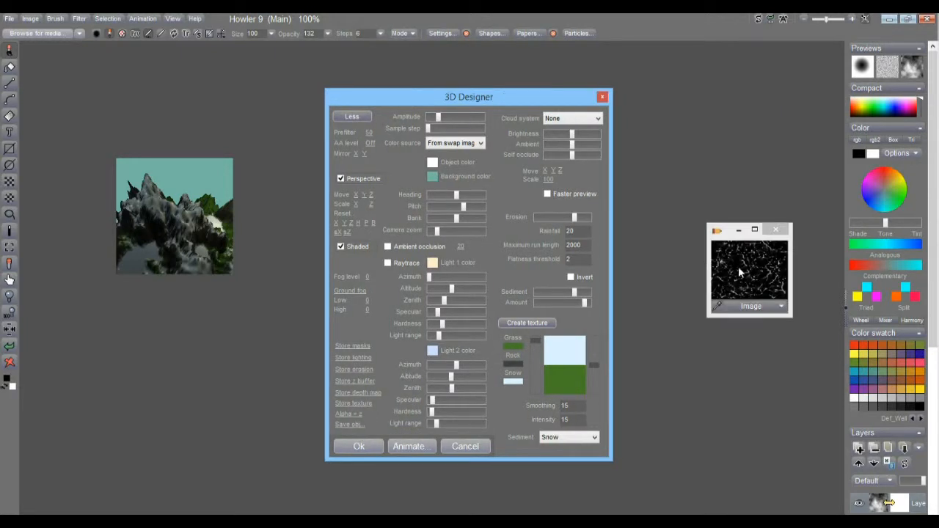
# Store the terrain's depth map and its texture from 3D Designer
pyautogui.click(365, 394)
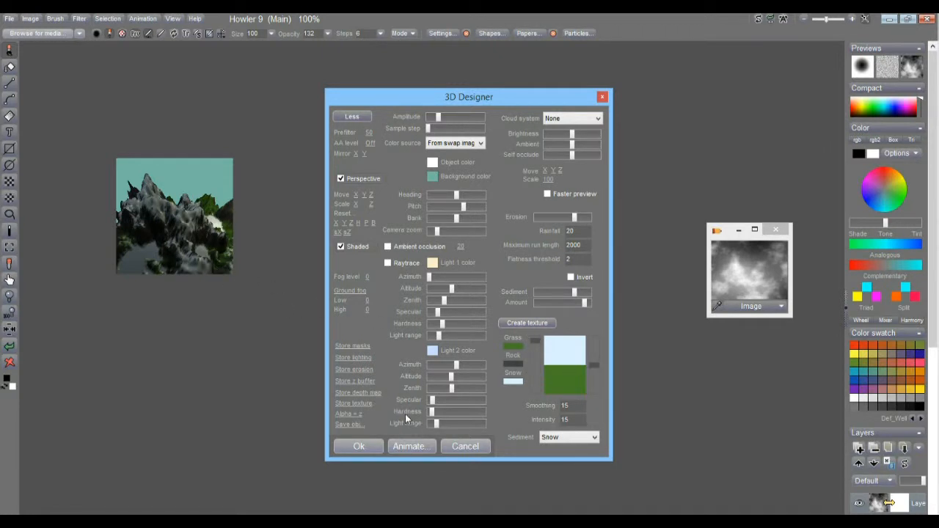
pyautogui.click(354, 402)
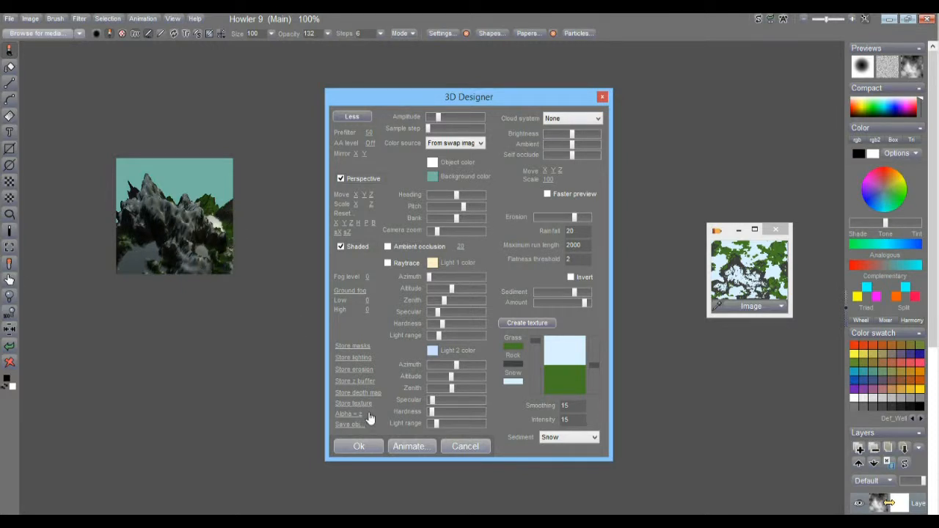
# Export the terrain as an OBJ with UV texture coordinates, saved as "terrain2 - WITH UV.obj" in the _ OBJ files folder
pyautogui.click(348, 426)
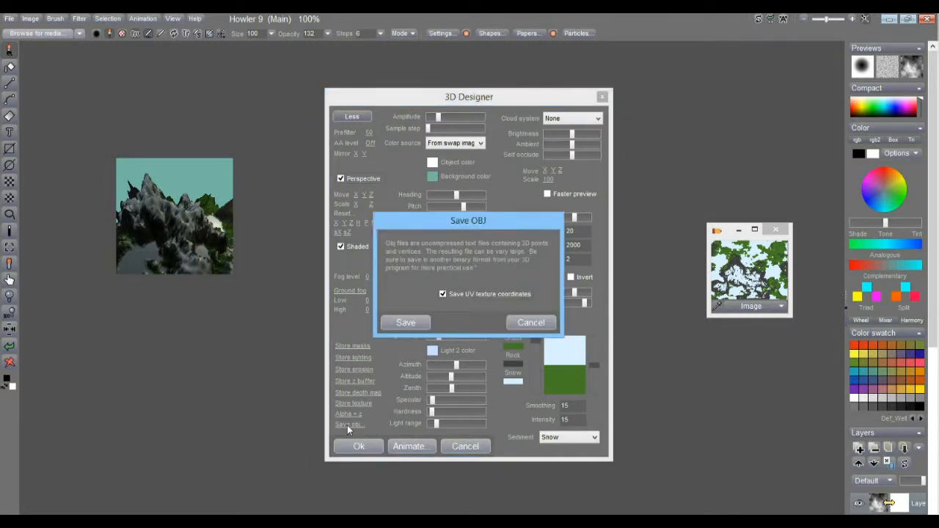
pyautogui.moveTo(515, 221); pyautogui.dragTo(396, 188)
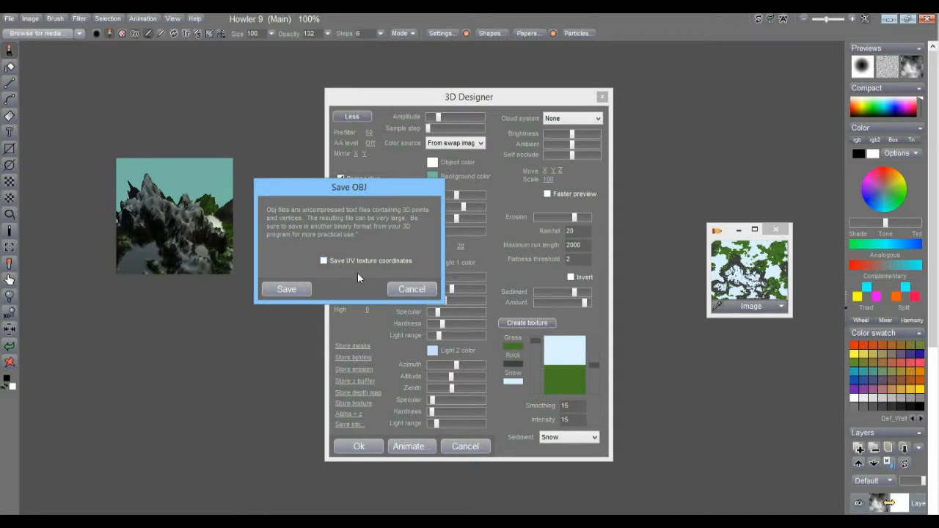
pyautogui.click(323, 261)
pyautogui.click(287, 289)
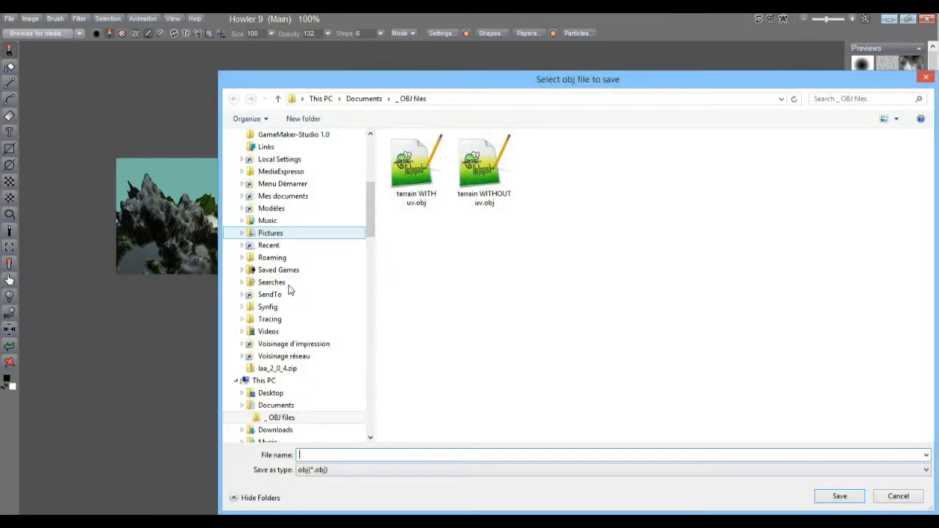
pyautogui.moveTo(420, 81); pyautogui.dragTo(268, 76)
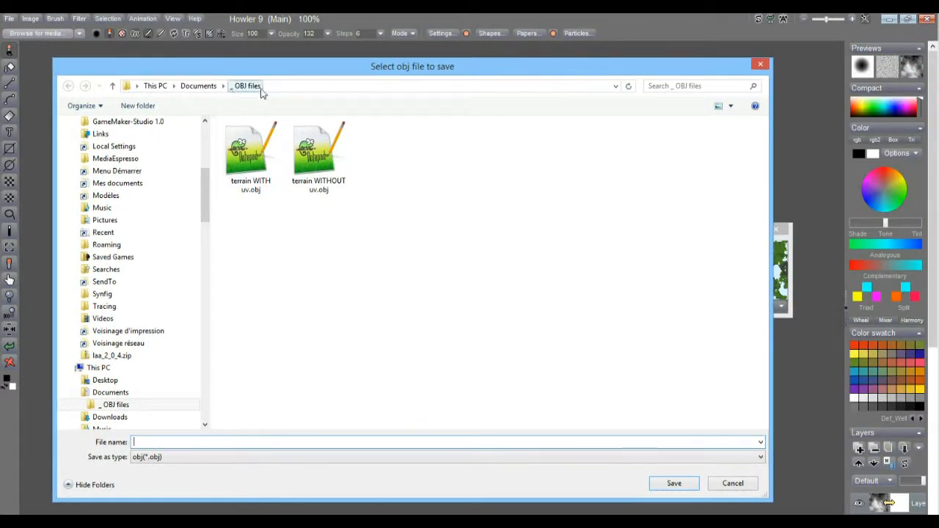
pyautogui.click(184, 443)
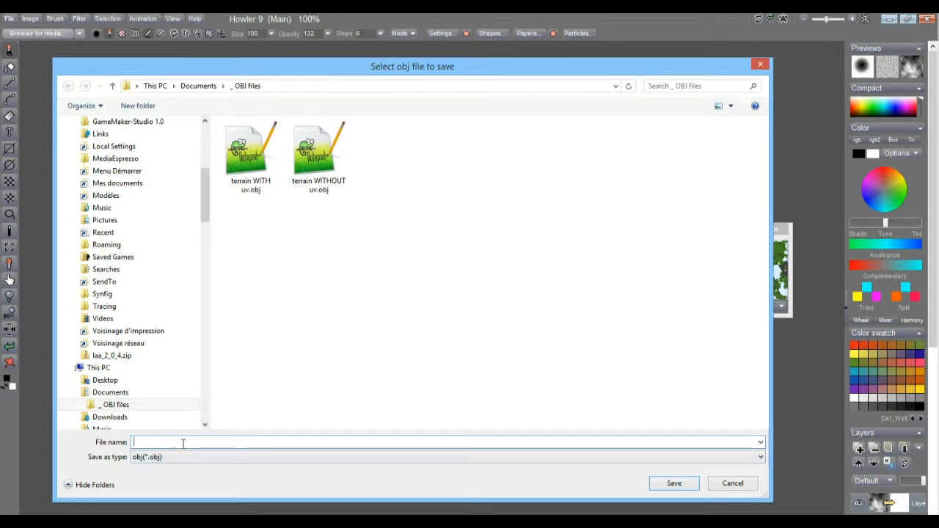
pyautogui.write('terrain2')
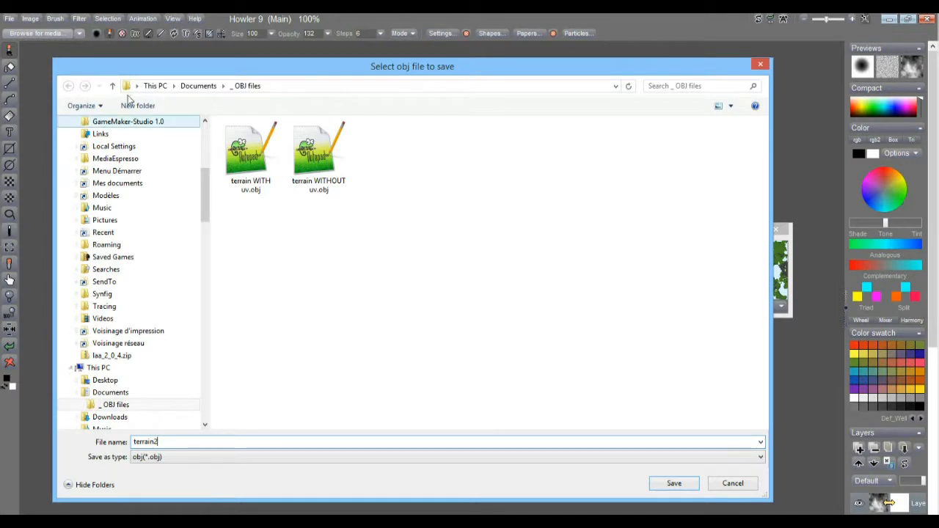
pyautogui.moveTo(103, 62)
pyautogui.mouseDown()
pyautogui.moveTo(806, 166)
pyautogui.moveTo(242, 77)
pyautogui.moveTo(104, 75)
pyautogui.mouseUp()
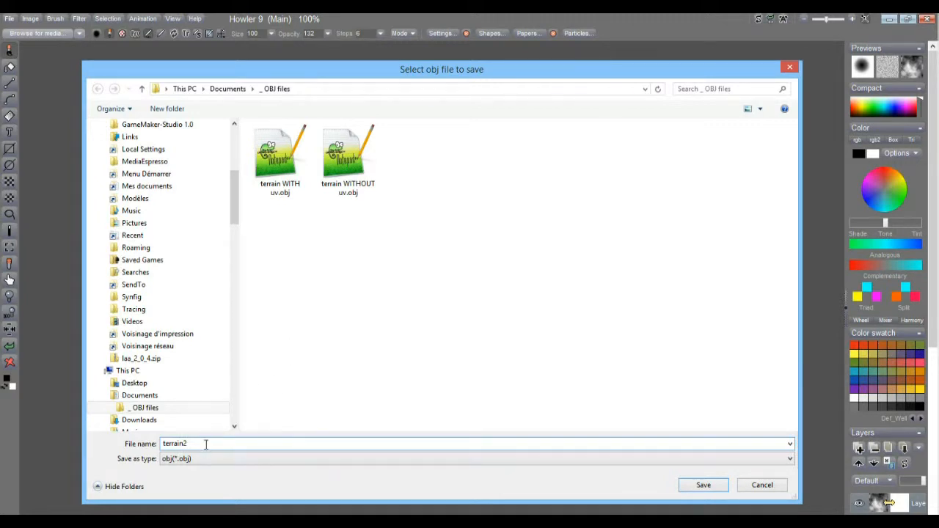
pyautogui.write('- WITH U,V.obj')
pyautogui.click(216, 443)
pyautogui.click(702, 486)
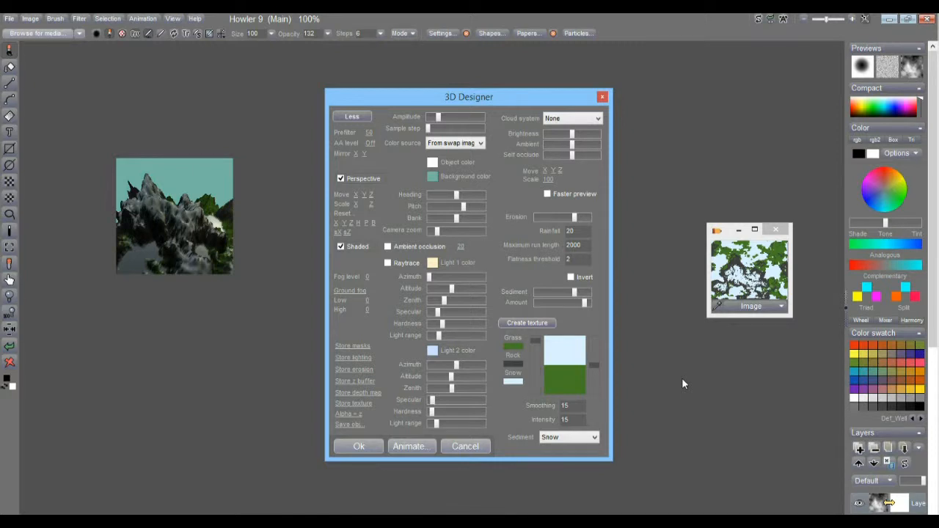
# Export the terrain again without UV texture coordinates, saved as "terrain2 - WITHOUT UV.obj" in the same folder
pyautogui.click(350, 426)
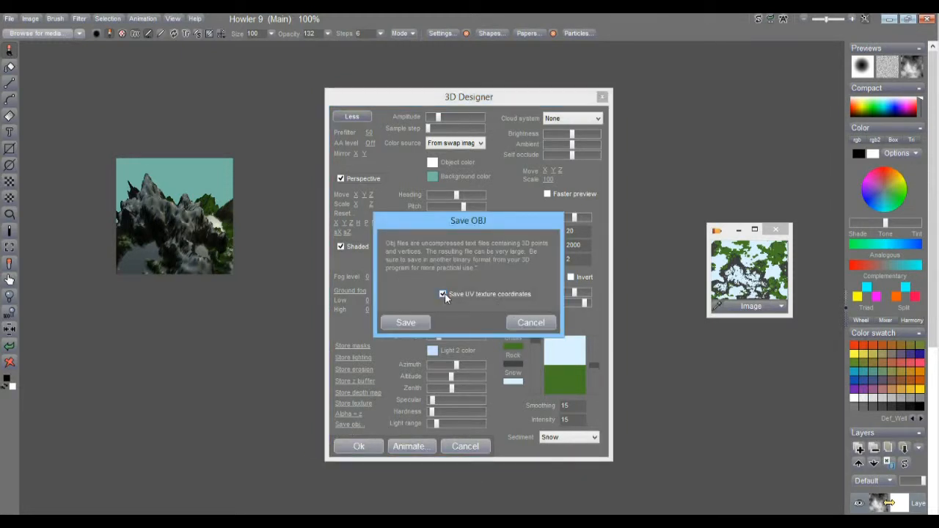
pyautogui.click(419, 322)
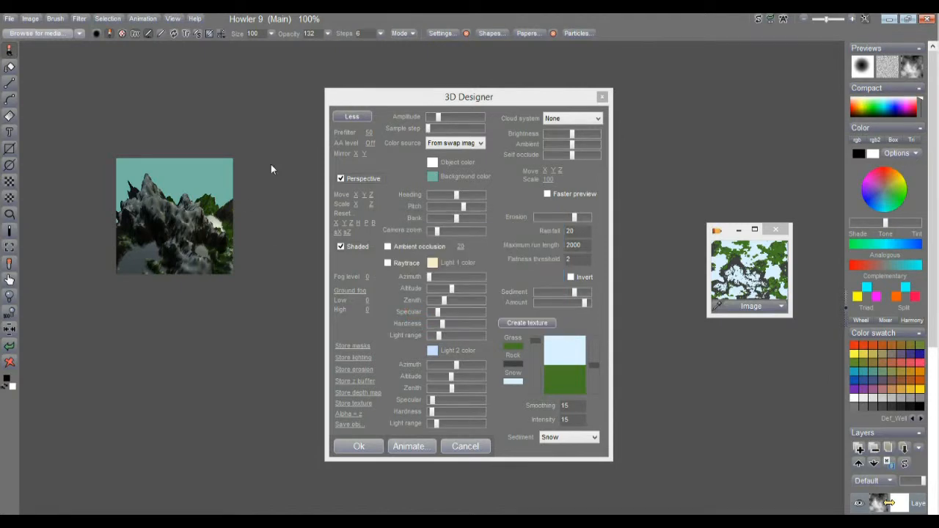
pyautogui.click(417, 188)
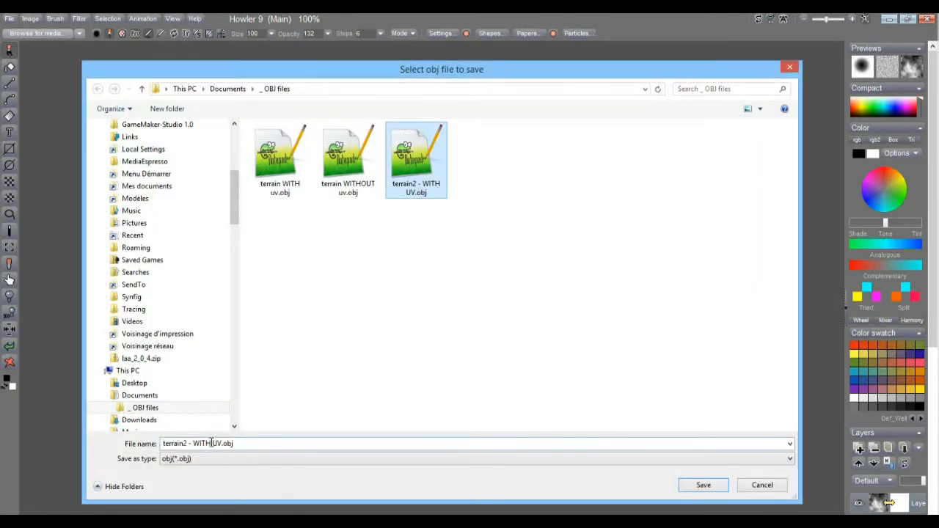
pyautogui.click(222, 445)
pyautogui.click(212, 445)
pyautogui.write('OUT')
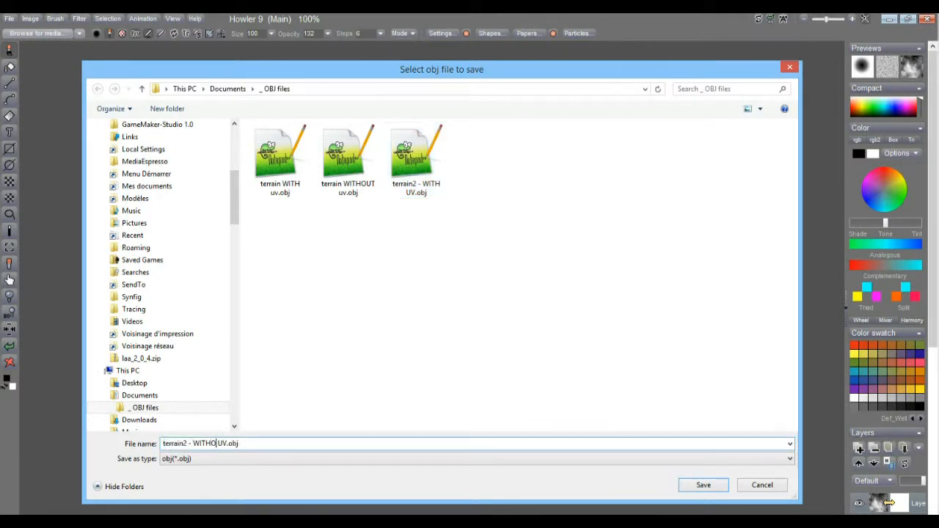
pyautogui.click(703, 485)
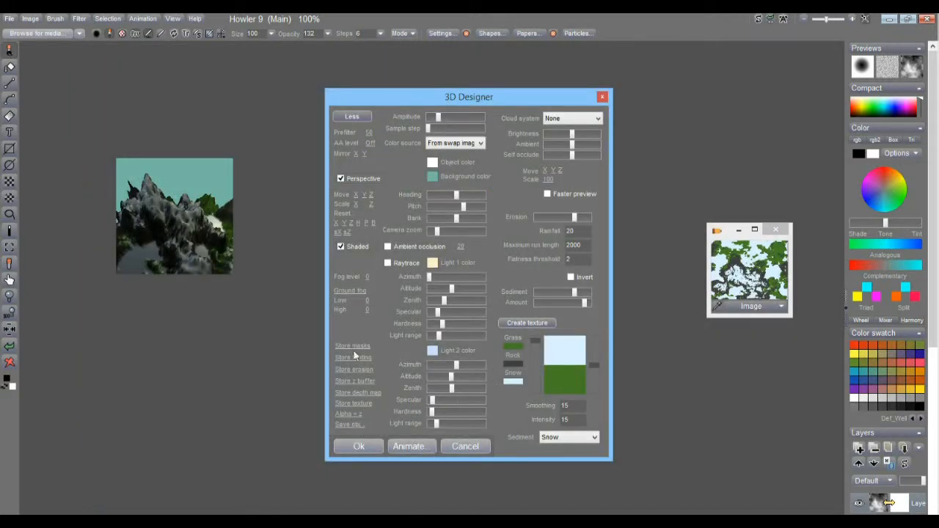
# Start another OBJ export and, from its file browser, open both terrain2 OBJ files in Notepad++ before returning to the browser
pyautogui.click(351, 425)
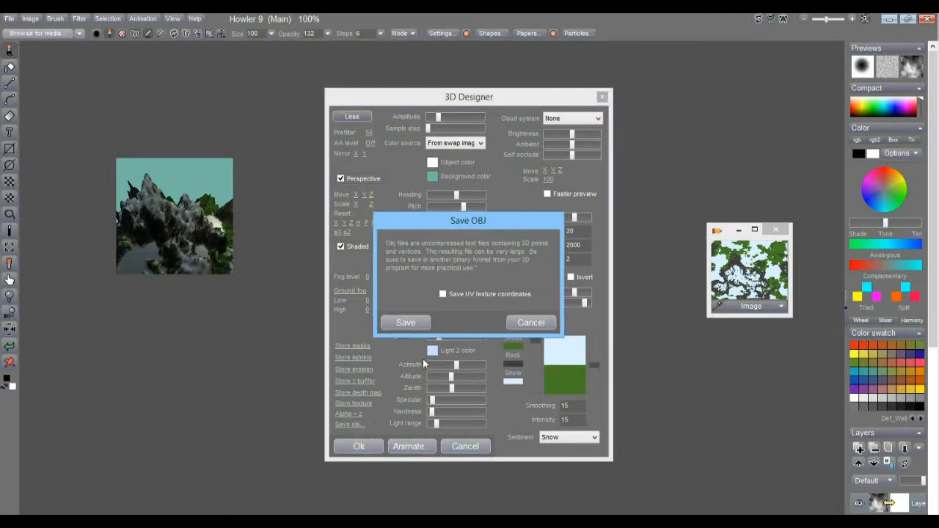
pyautogui.click(403, 322)
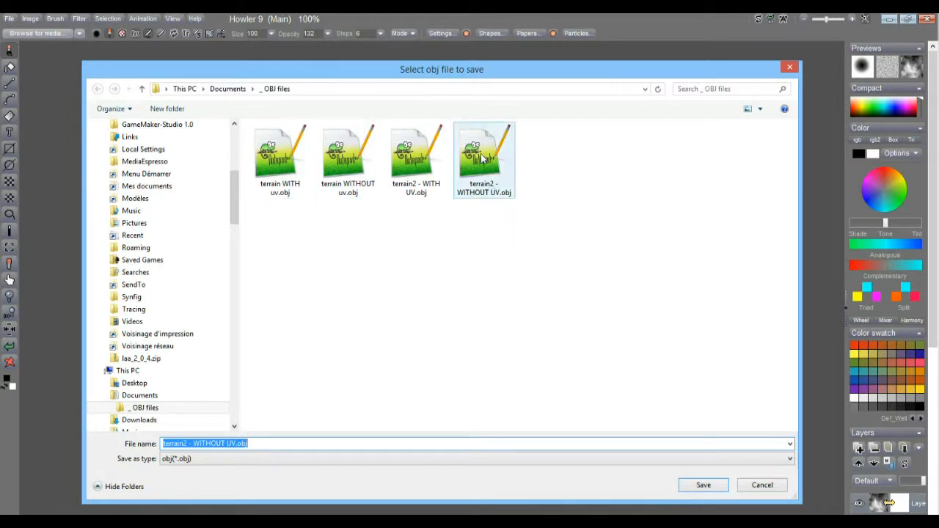
pyautogui.click(483, 157)
pyautogui.rightClick(483, 158)
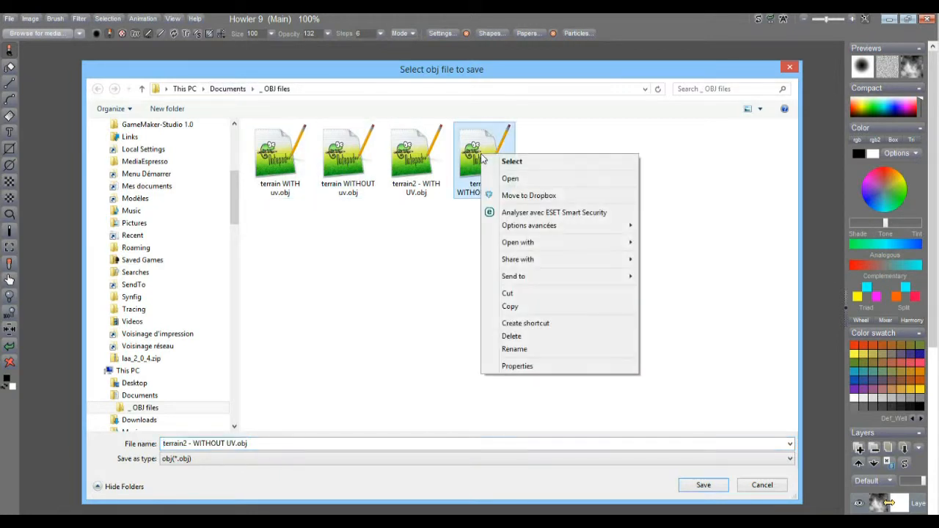
pyautogui.click(510, 180)
pyautogui.moveTo(240, 220); pyautogui.dragTo(84, 211)
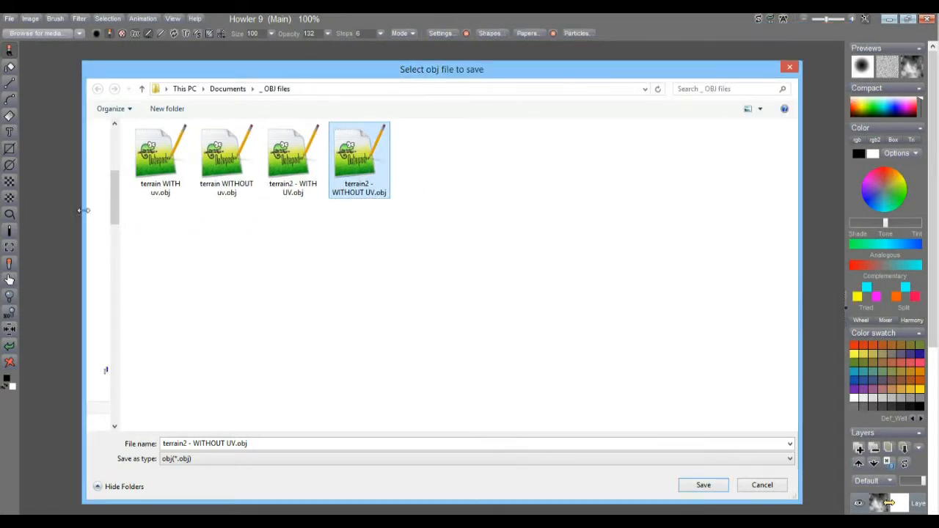
pyautogui.rightClick(299, 157)
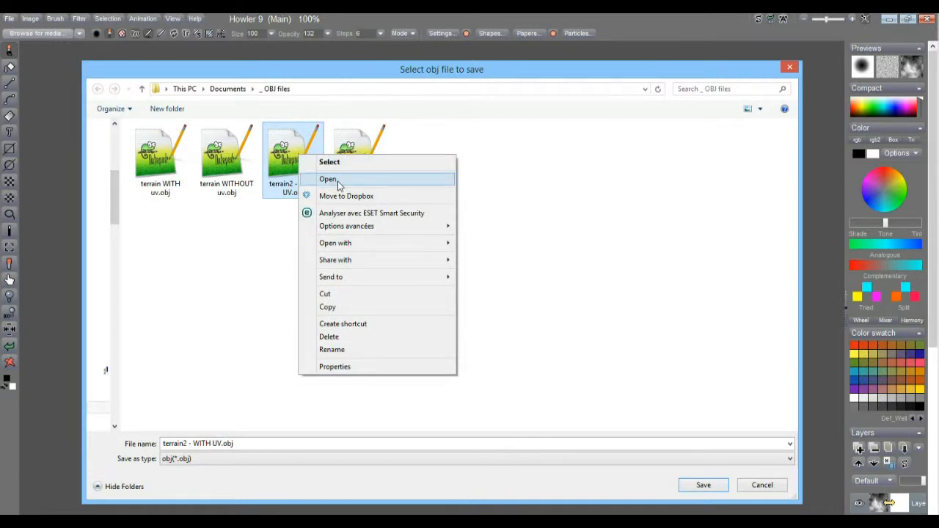
pyautogui.click(338, 182)
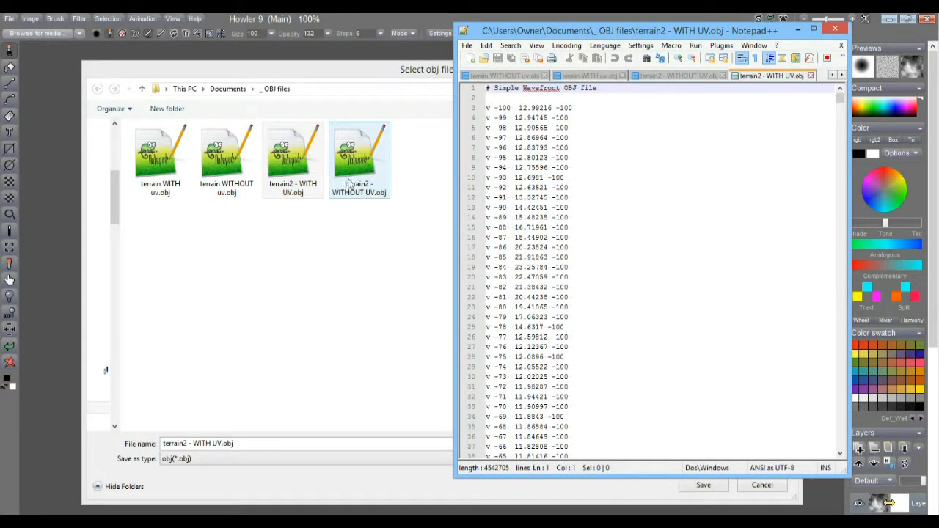
pyautogui.click(334, 232)
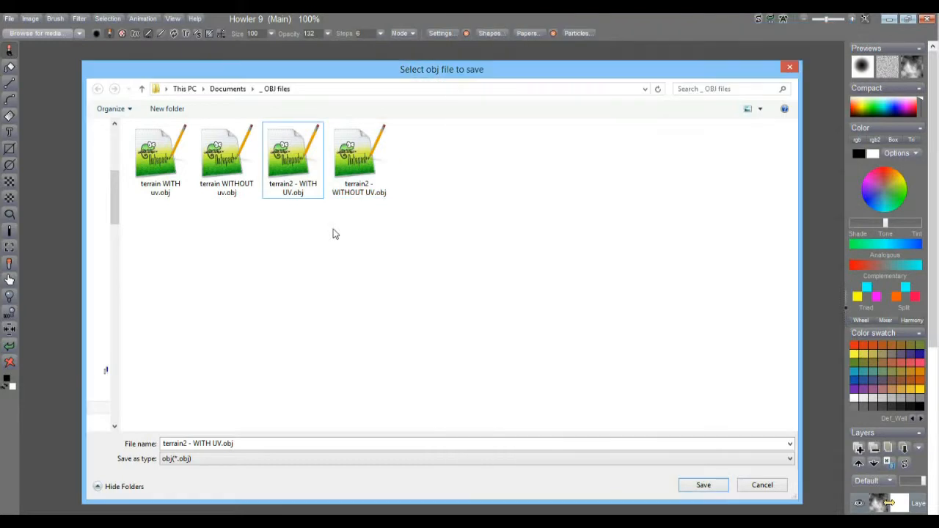
# List the OBJ files with details, widen the name column, and compare the file sizes of the two terrain2 exports
pyautogui.click(760, 110)
pyautogui.click(800, 187)
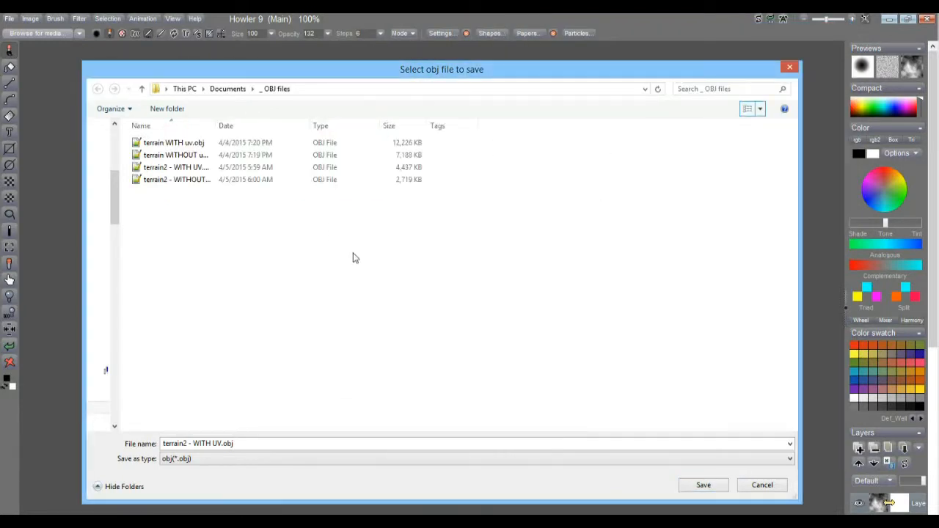
pyautogui.moveTo(216, 125); pyautogui.dragTo(233, 126)
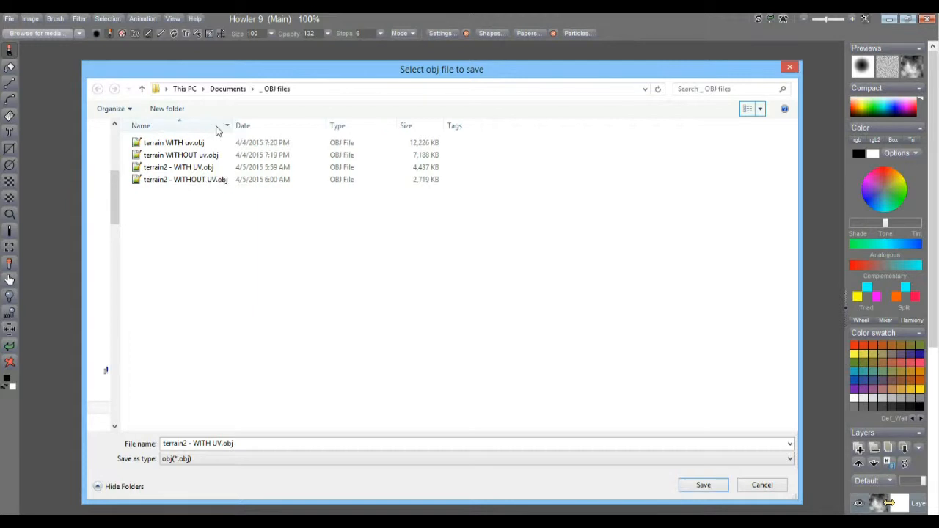
pyautogui.click(186, 170)
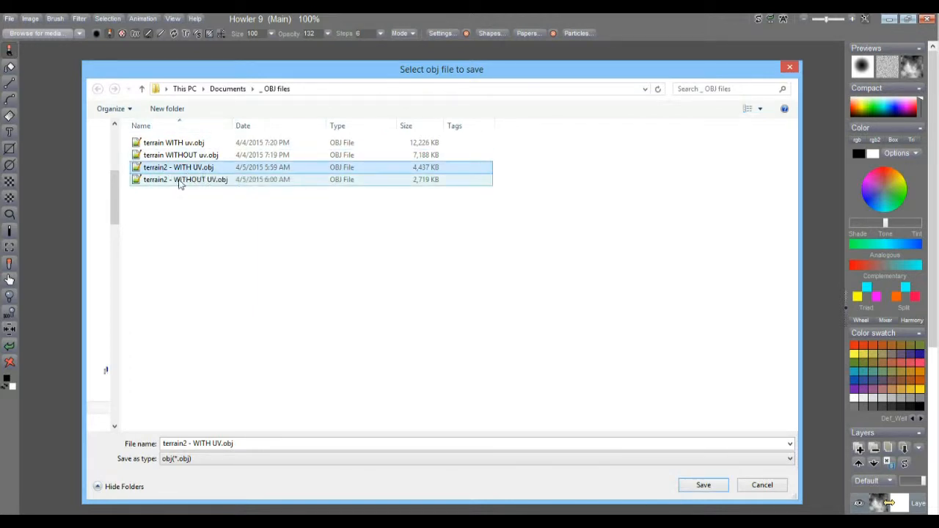
pyautogui.click(182, 182)
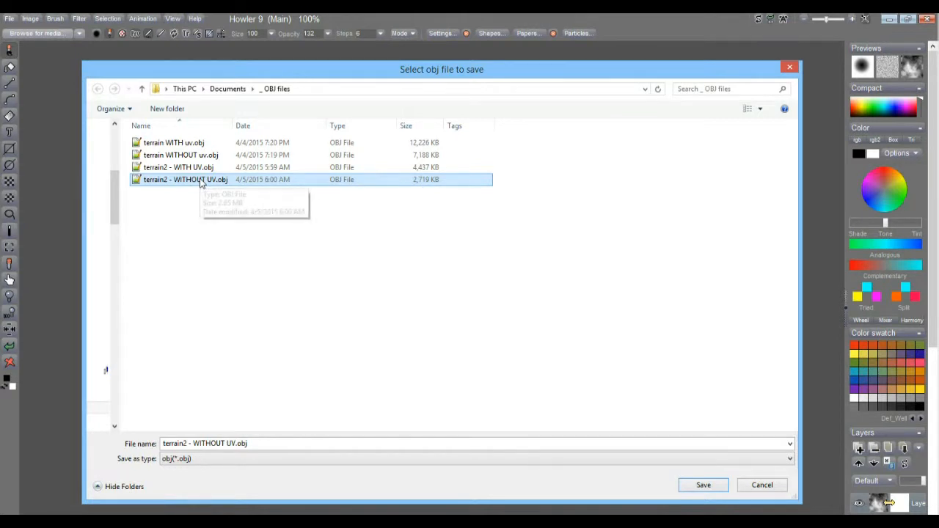
pyautogui.click(428, 169)
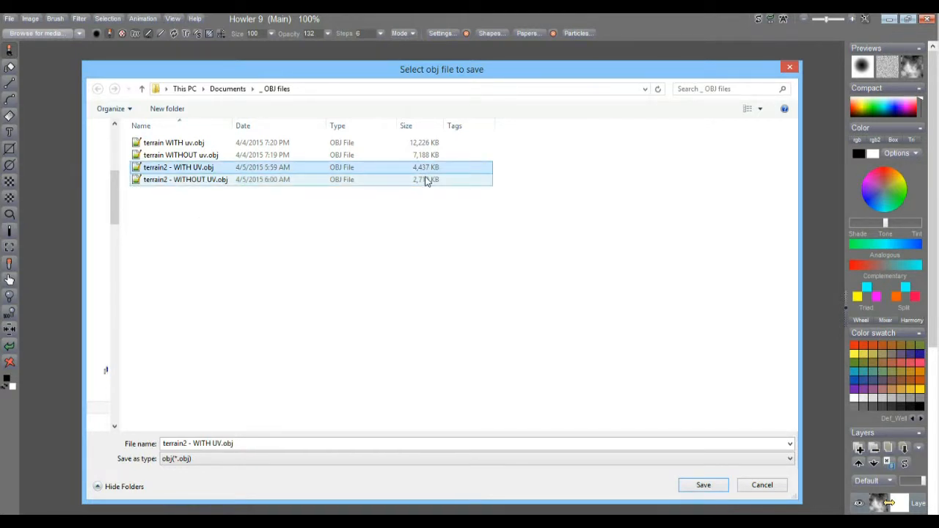
pyautogui.click(426, 181)
pyautogui.click(431, 181)
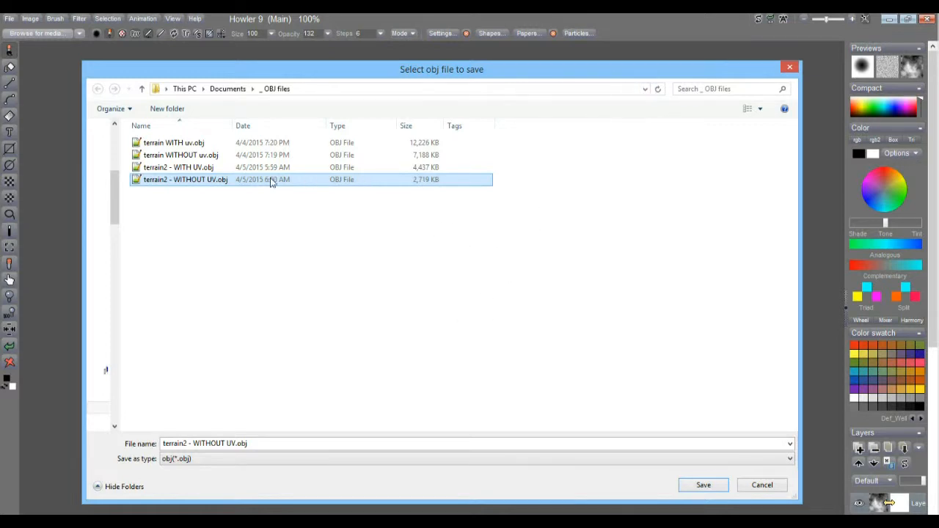
# Open "terrain2 - WITH UV.obj" in Notepad++, widen the window, and compare its contents with "terrain2 - WITHOUT UV.obj"
pyautogui.rightClick(203, 170)
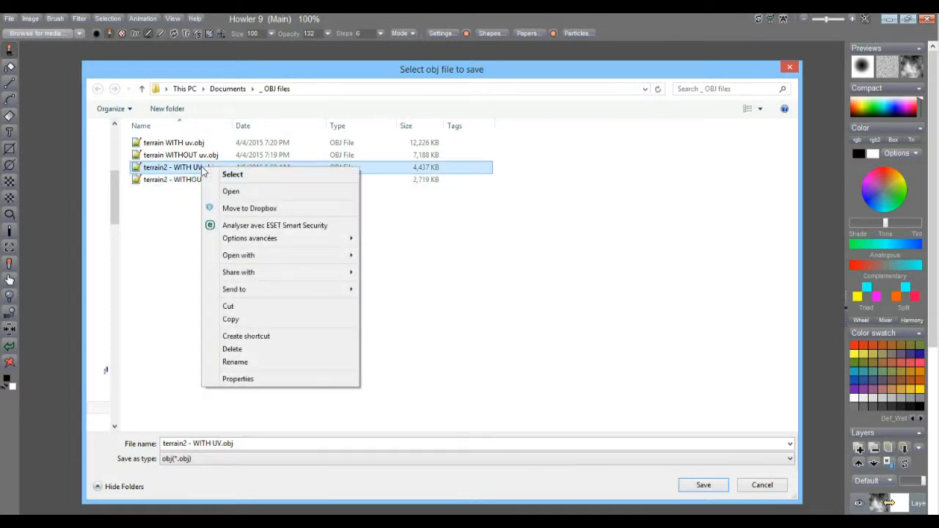
pyautogui.click(258, 193)
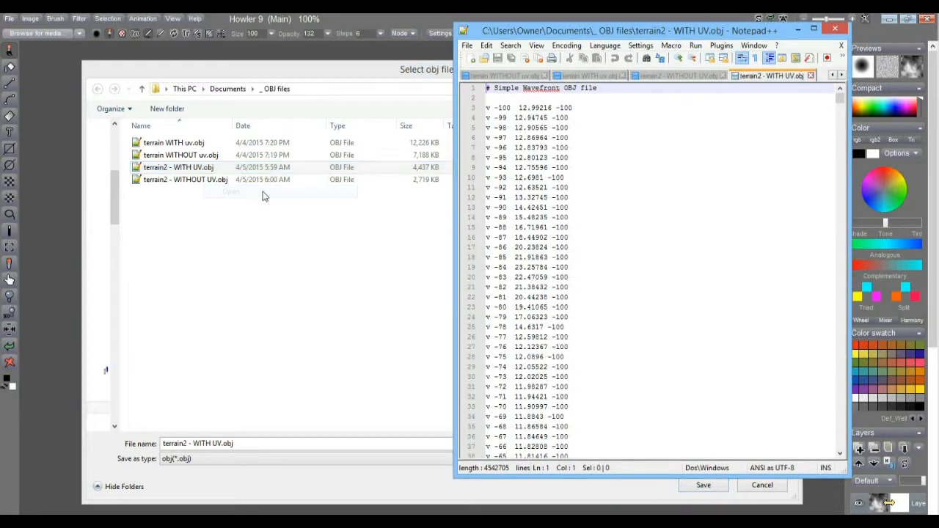
pyautogui.moveTo(452, 125); pyautogui.dragTo(18, 125)
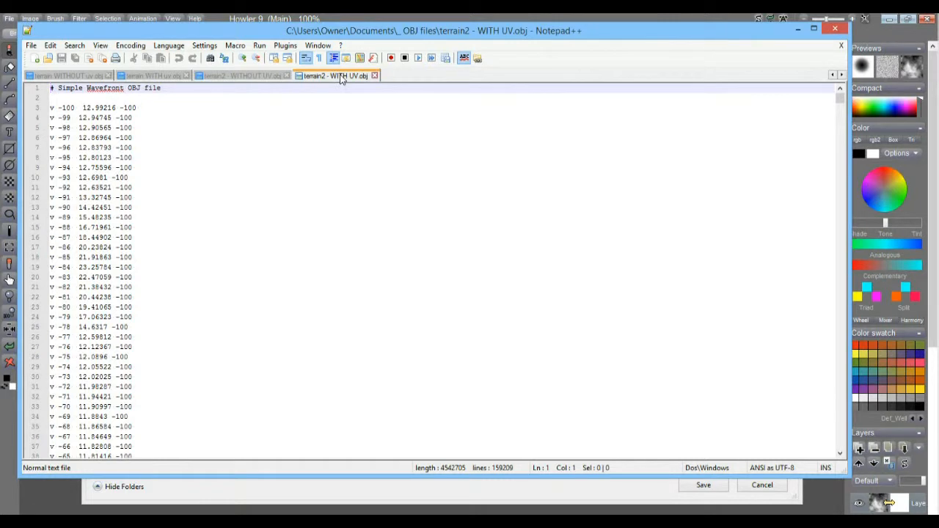
pyautogui.click(253, 78)
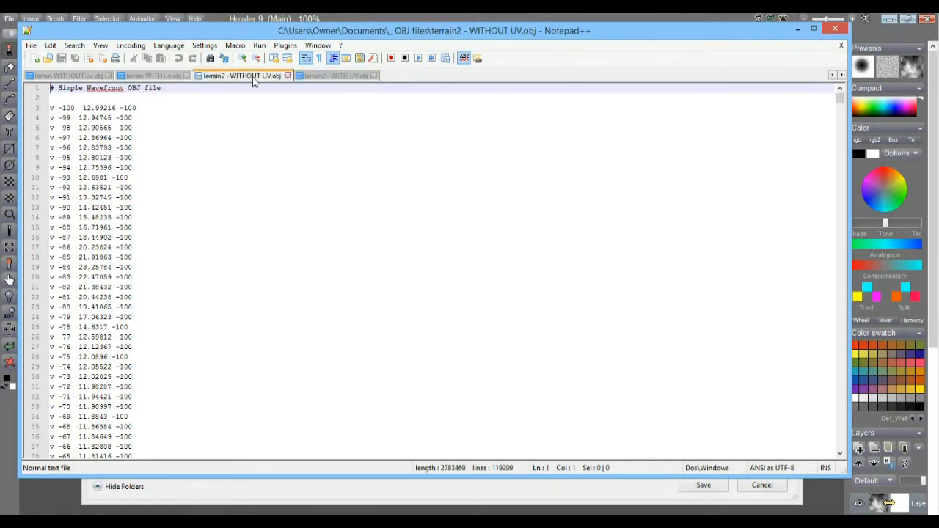
pyautogui.click(337, 76)
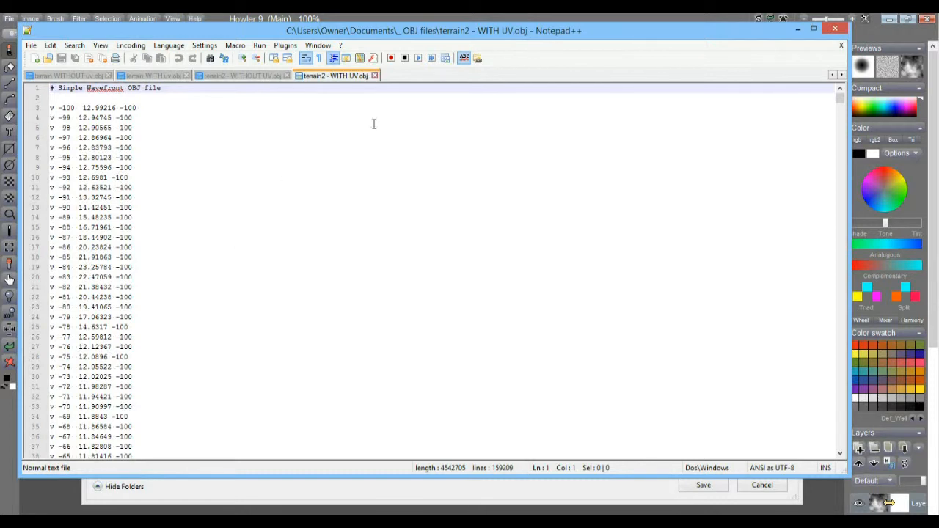
pyautogui.click(241, 77)
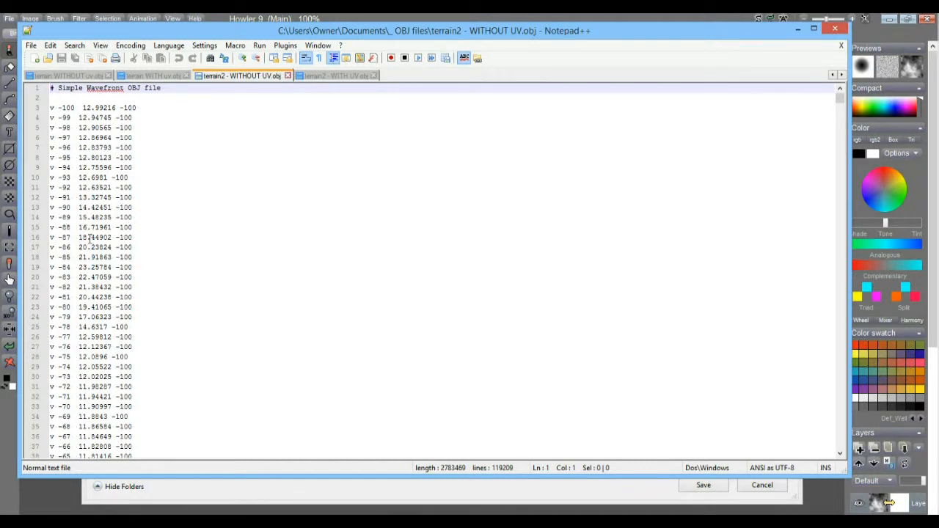
pyautogui.click(91, 218)
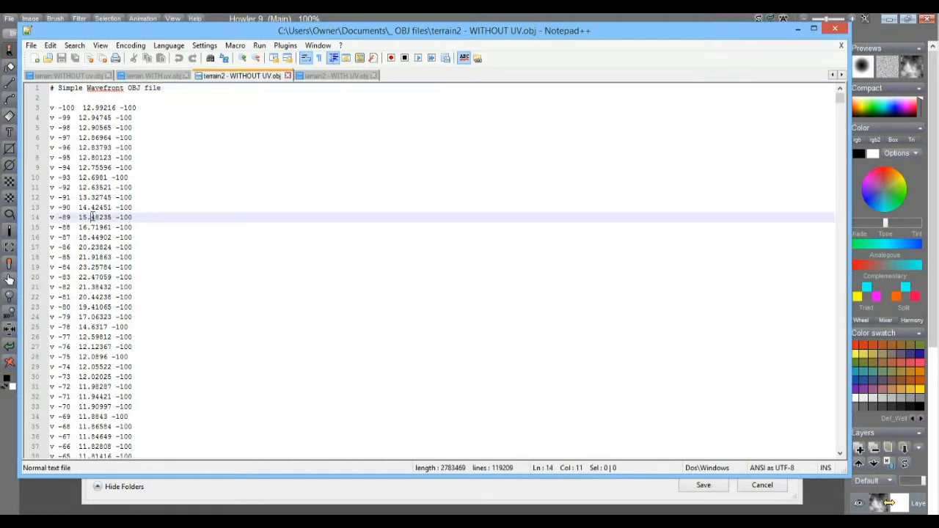
# Enlarge the text of "terrain2 - WITHOUT UV.obj" and highlight the decimal digits of the height values on lines 14 and 8
pyautogui.moveTo(92, 218); pyautogui.dragTo(111, 214)
pyautogui.keyDown('ctrl'); pyautogui.scroll(4, 52, 233); pyautogui.keyUp('ctrl')
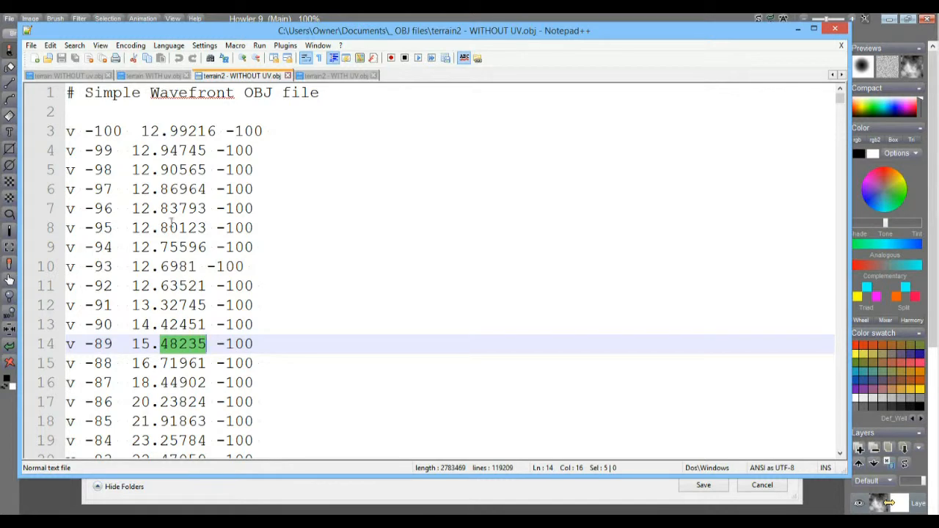
pyautogui.click(171, 226)
pyautogui.moveTo(160, 228); pyautogui.dragTo(208, 229)
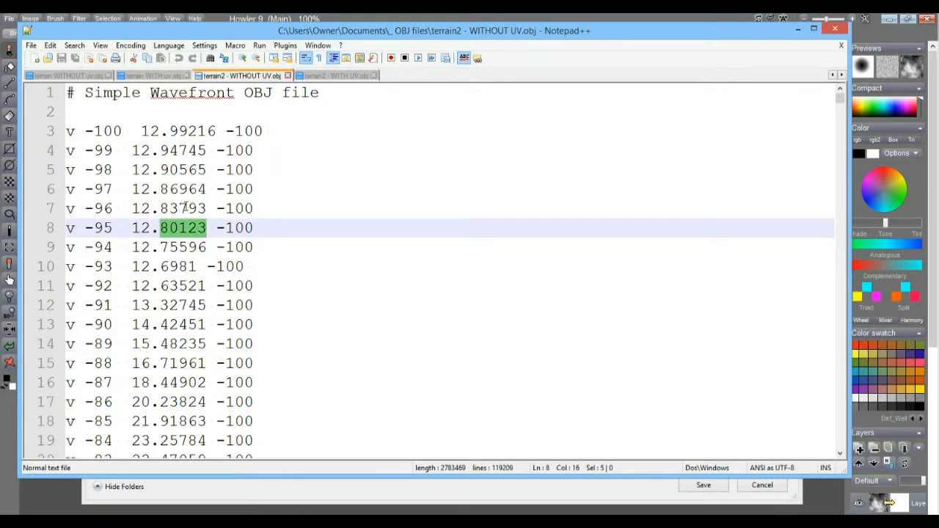
# Try adding ".00000" after the final -100 on line 7, and delete the added digits again
pyautogui.click(179, 209)
pyautogui.click(256, 209)
pyautogui.write('.00000')
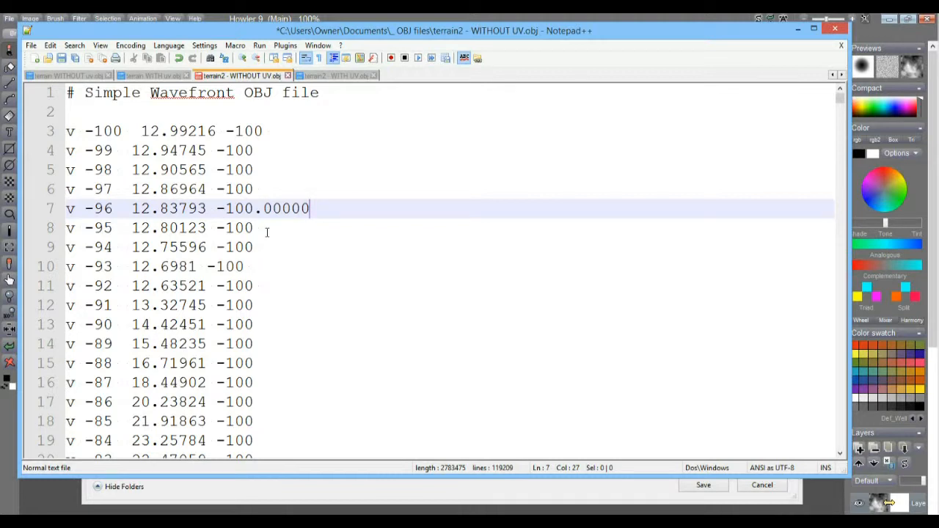
pyautogui.press('BackSpace')
pyautogui.press('BackSpace')
pyautogui.press('BackSpace')
pyautogui.press('BackSpace')
pyautogui.press('BackSpace')
pyautogui.press('BackSpace')
pyautogui.click(246, 184)
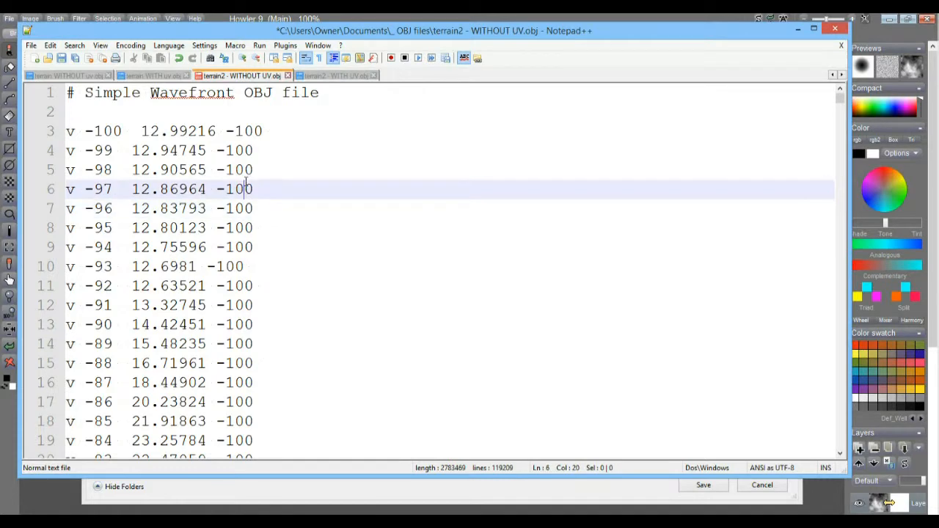
# Examine the vertex lines further down the file and highlight the block on lines 19430 to 19436
pyautogui.scroll(-9, 280, 243)
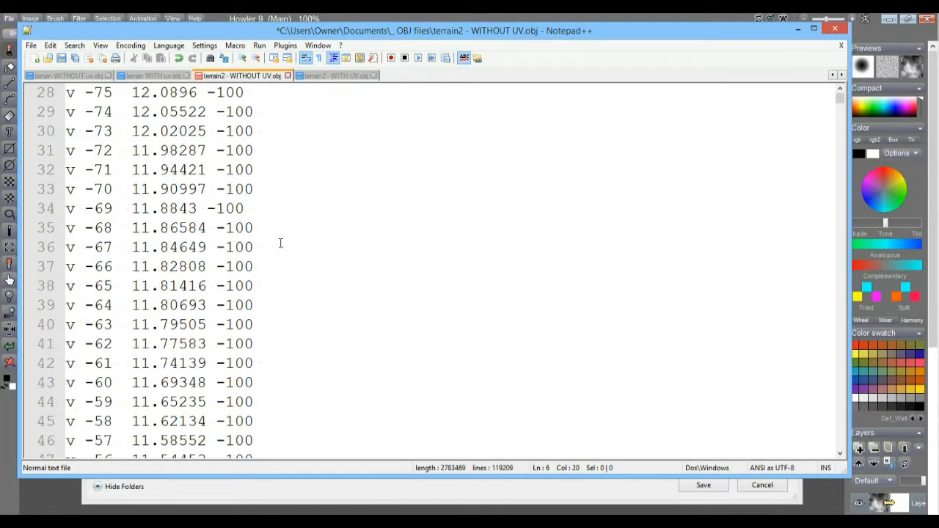
pyautogui.scroll(-12, 279, 243)
pyautogui.moveTo(840, 103); pyautogui.dragTo(840, 153)
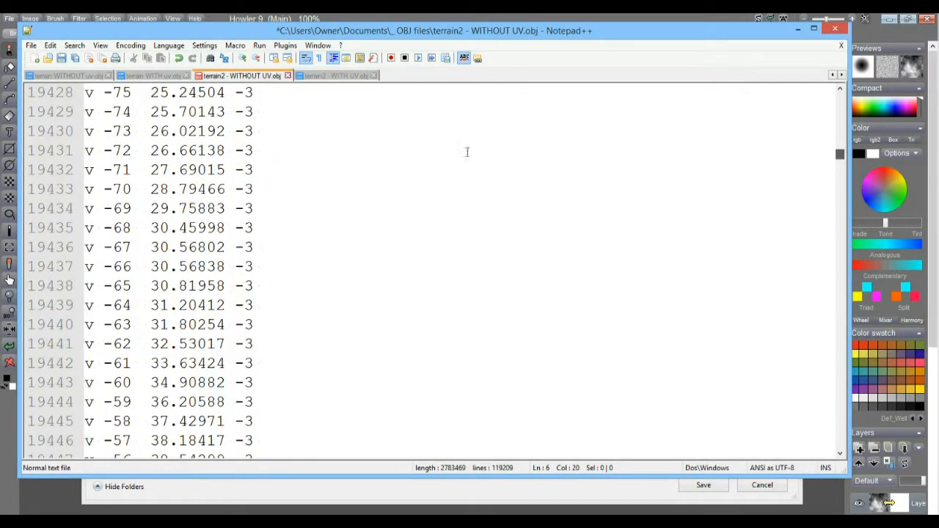
pyautogui.moveTo(270, 249); pyautogui.dragTo(80, 132)
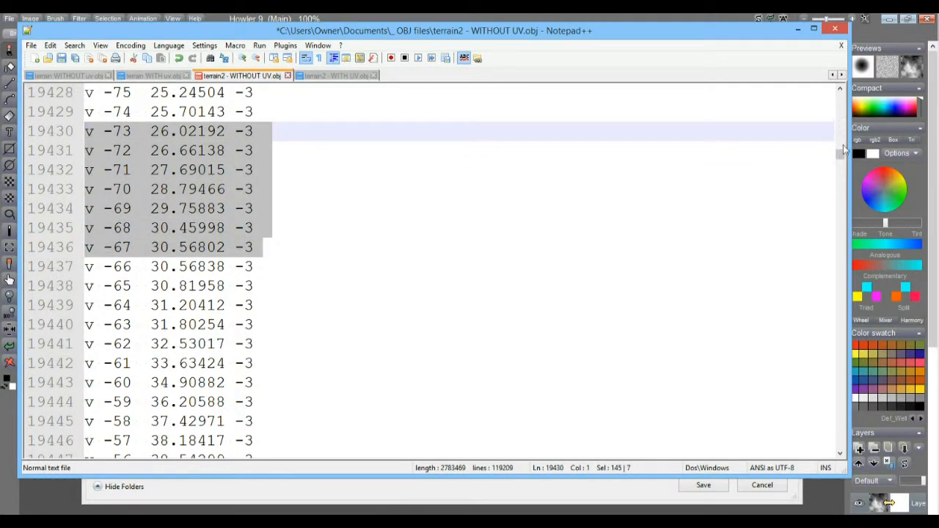
# Find where the face lines starting with "f" begin in the file without UV coordinates
pyautogui.moveTo(842, 160); pyautogui.dragTo(848, 217)
pyautogui.click(842, 197)
pyautogui.click(842, 197)
pyautogui.click(842, 197)
pyautogui.click(842, 197)
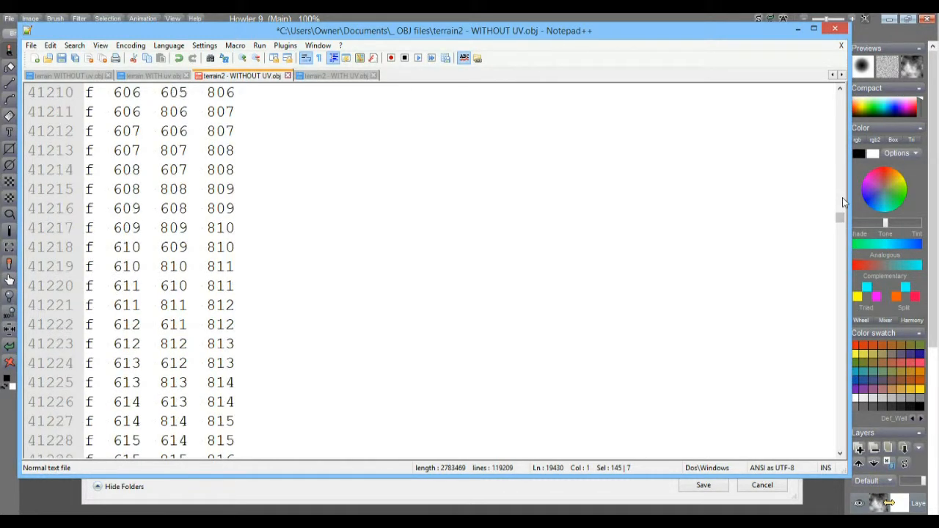
pyautogui.click(842, 197)
pyautogui.click(842, 197)
pyautogui.moveTo(842, 198); pyautogui.dragTo(842, 198)
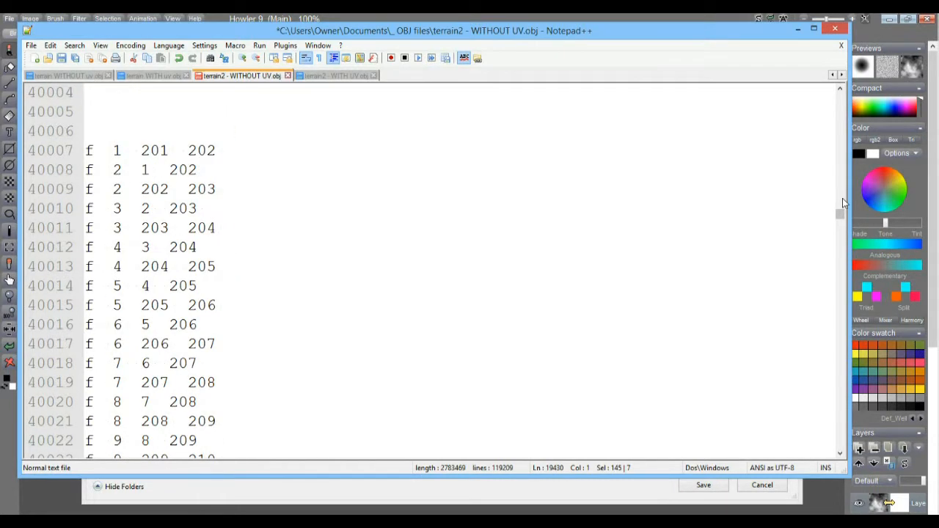
# Examine the end of the vertex list just above the face section and highlight the last vertex's coordinates on line 40002
pyautogui.click(841, 99)
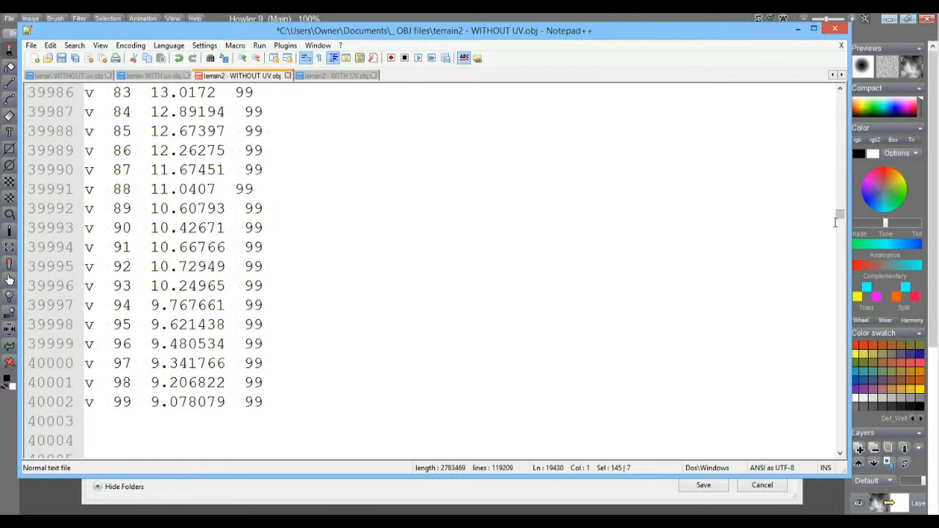
pyautogui.click(840, 453)
pyautogui.click(840, 453)
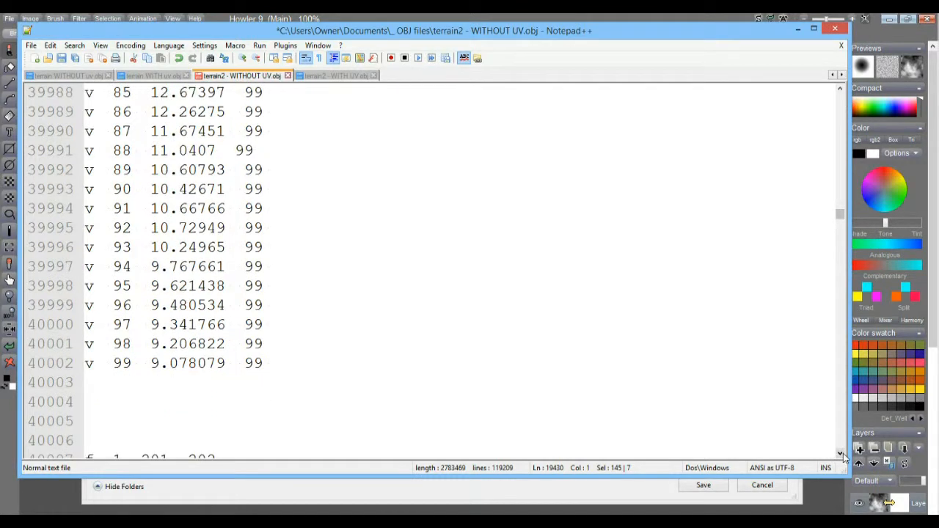
pyautogui.click(840, 453)
pyautogui.click(840, 453)
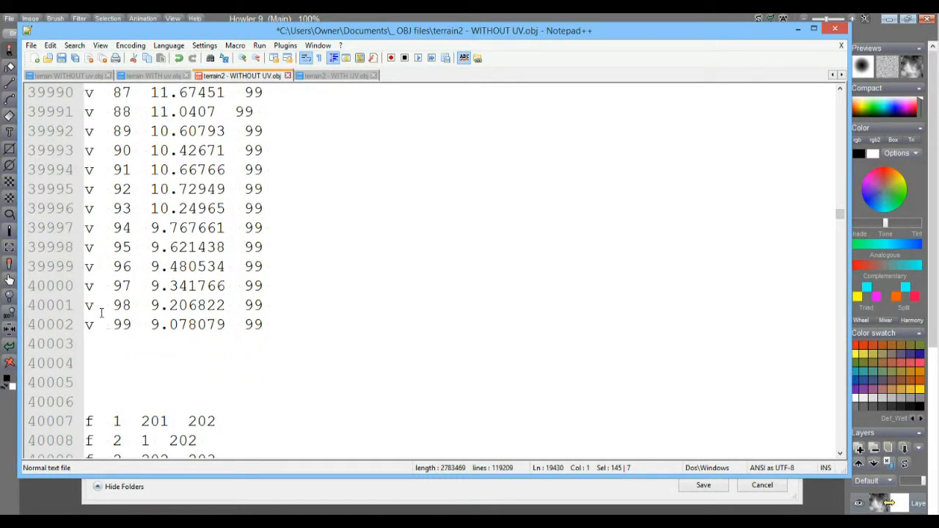
pyautogui.moveTo(91, 325); pyautogui.dragTo(257, 339)
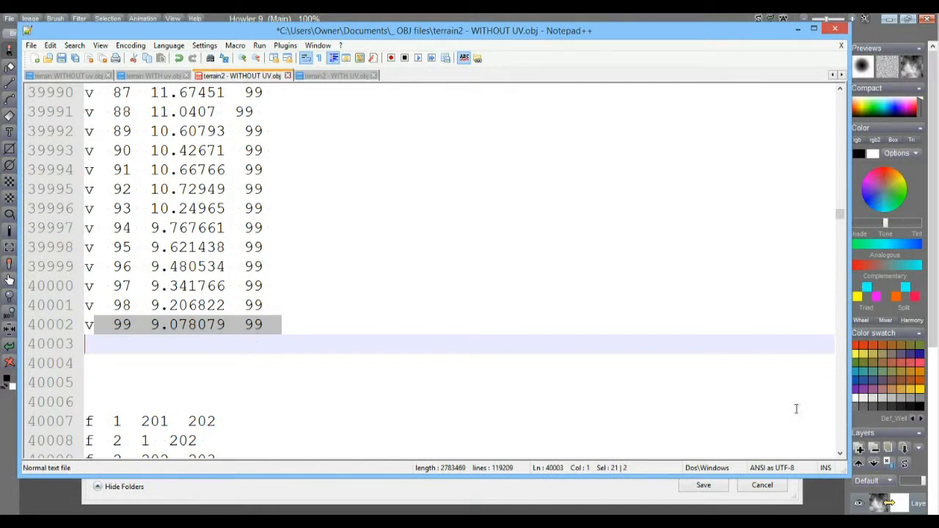
pyautogui.click(840, 454)
pyautogui.click(840, 453)
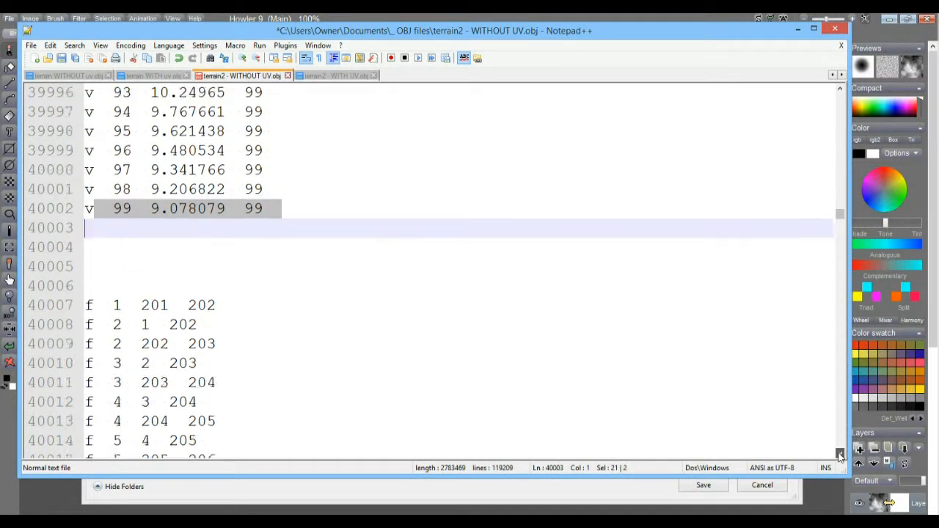
# Highlight the first block of face lines, and the three vertex indices of the first face on line 40007
pyautogui.click(153, 226)
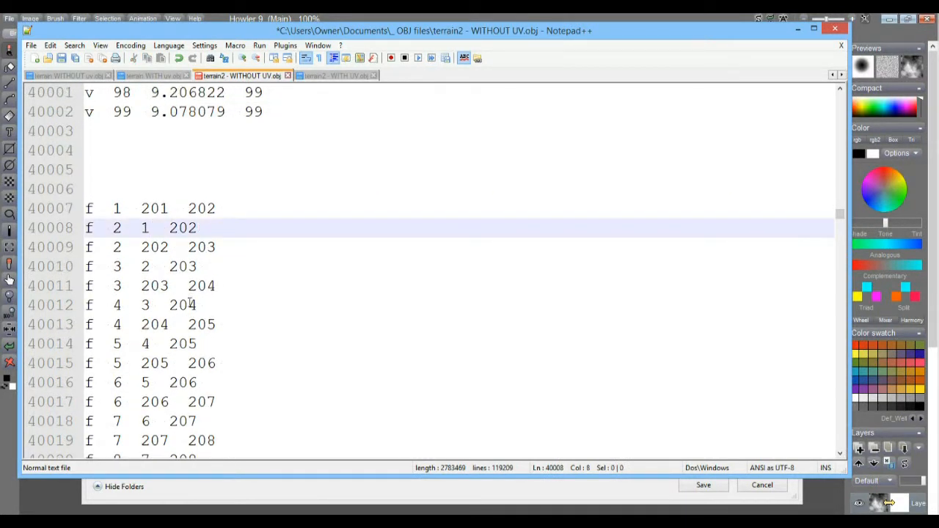
pyautogui.moveTo(255, 383); pyautogui.dragTo(94, 192)
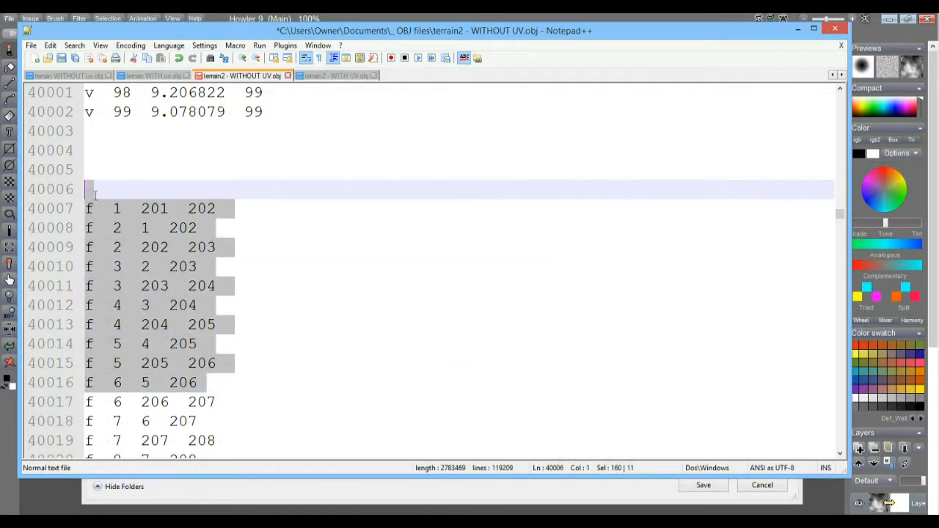
pyautogui.click(217, 248)
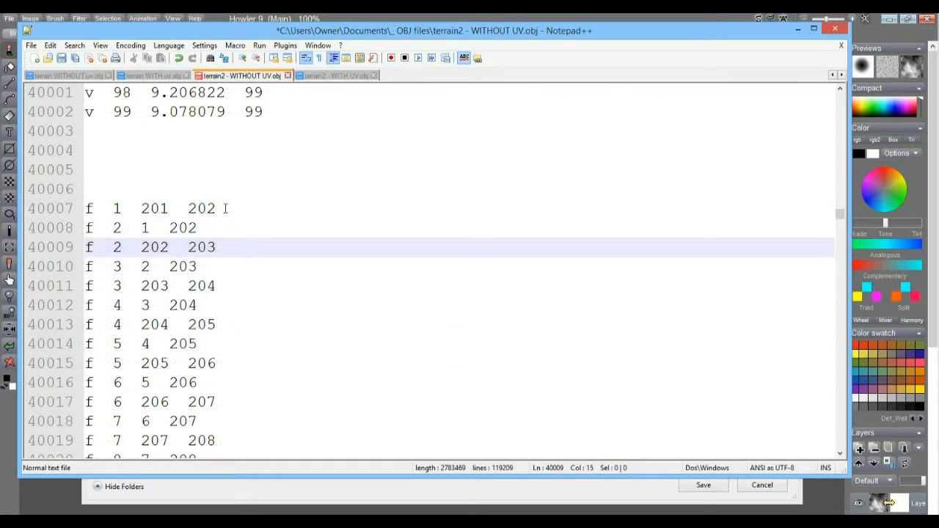
pyautogui.doubleClick(116, 208)
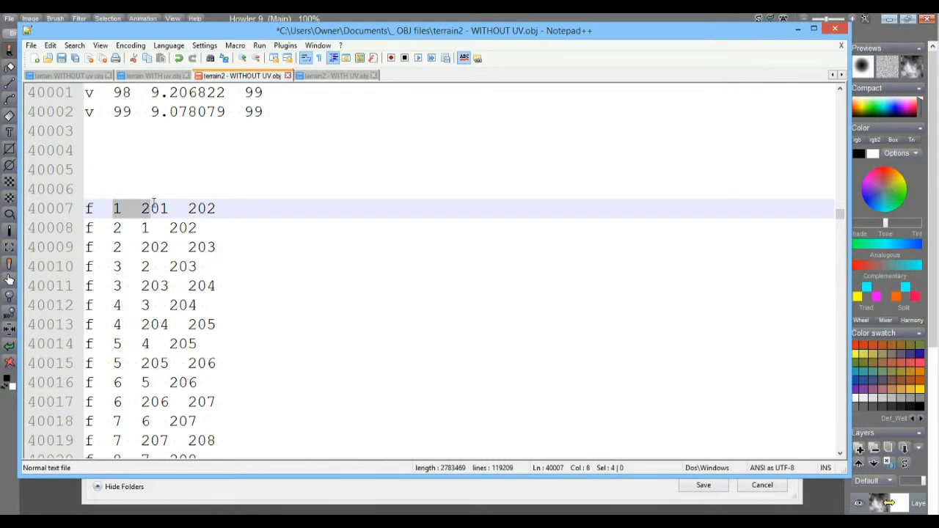
pyautogui.moveTo(119, 208); pyautogui.dragTo(215, 209)
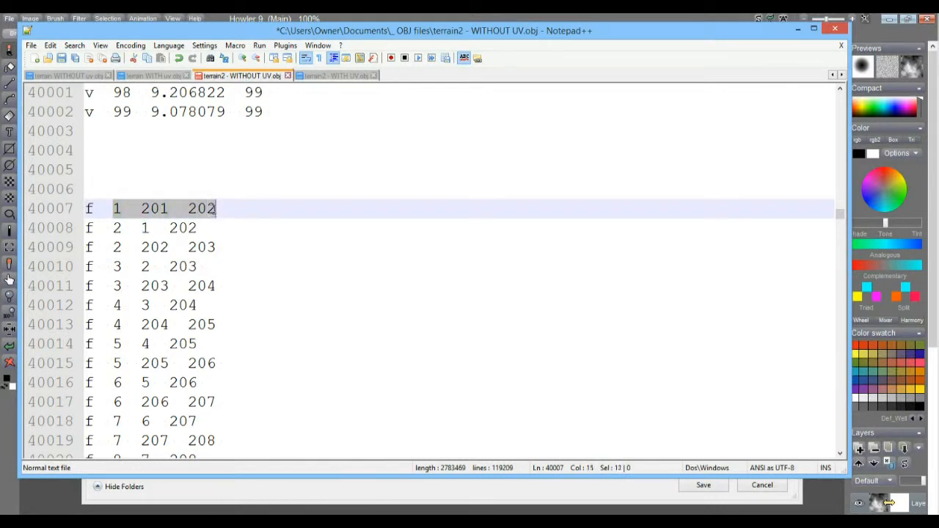
pyautogui.click(153, 208)
# Return to the start of the vertex list and highlight the coordinates of the second vertex on line 4
pyautogui.moveTo(839, 212); pyautogui.dragTo(812, 82)
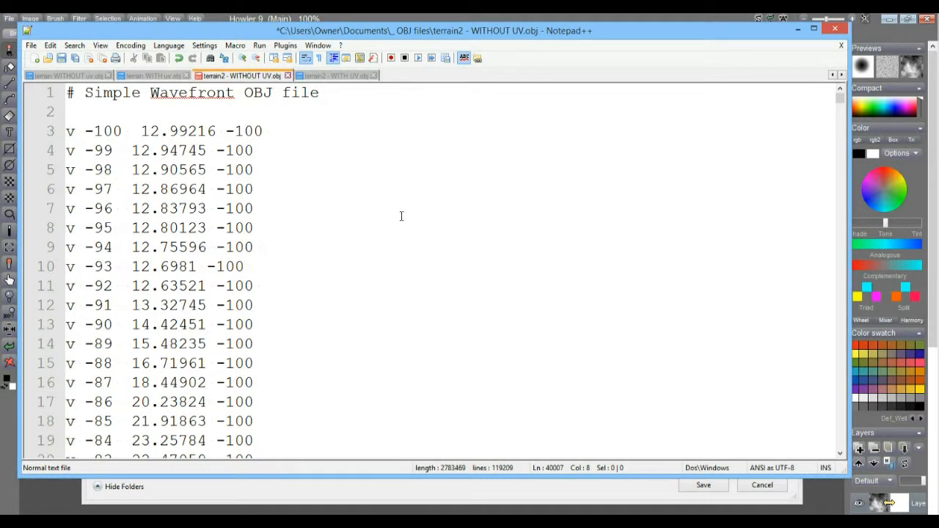
pyautogui.click(93, 131)
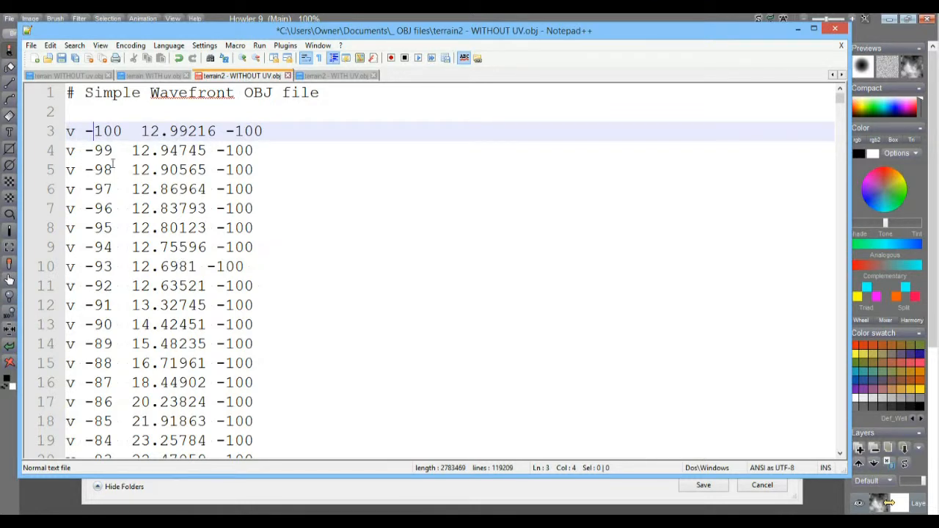
pyautogui.click(169, 151)
pyautogui.moveTo(84, 150); pyautogui.dragTo(258, 150)
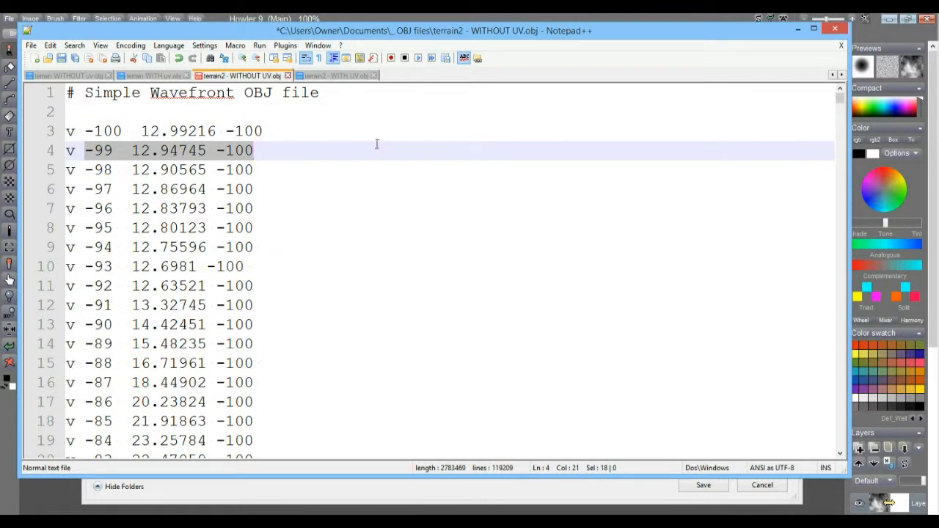
# Switch to "terrain2 - WITH UV.obj" and find where the vertex list ends and the vt lines begin
pyautogui.click(322, 76)
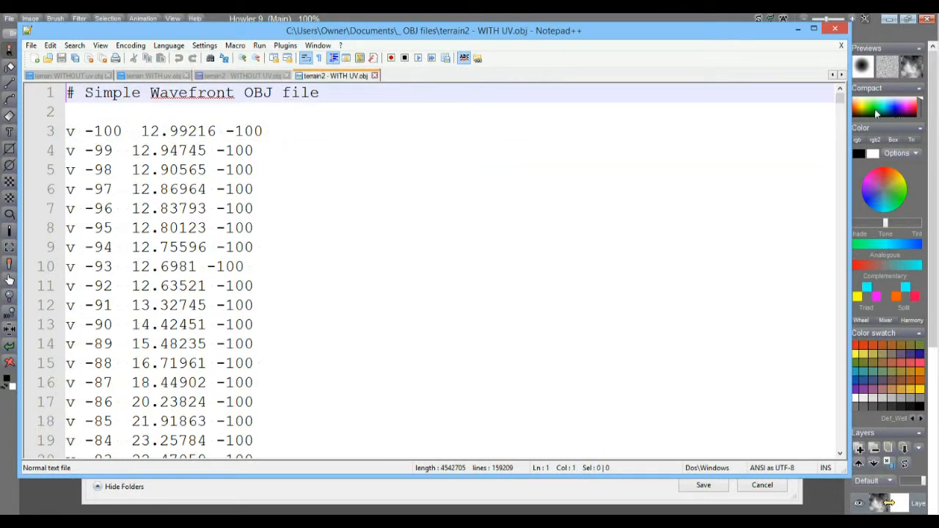
pyautogui.moveTo(840, 102); pyautogui.dragTo(842, 185)
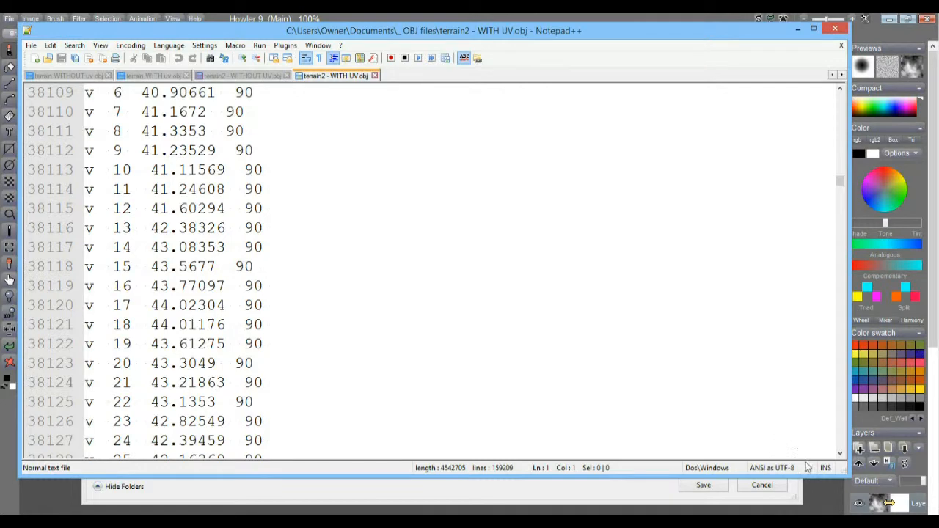
pyautogui.click(840, 431)
pyautogui.moveTo(839, 430); pyautogui.dragTo(840, 430)
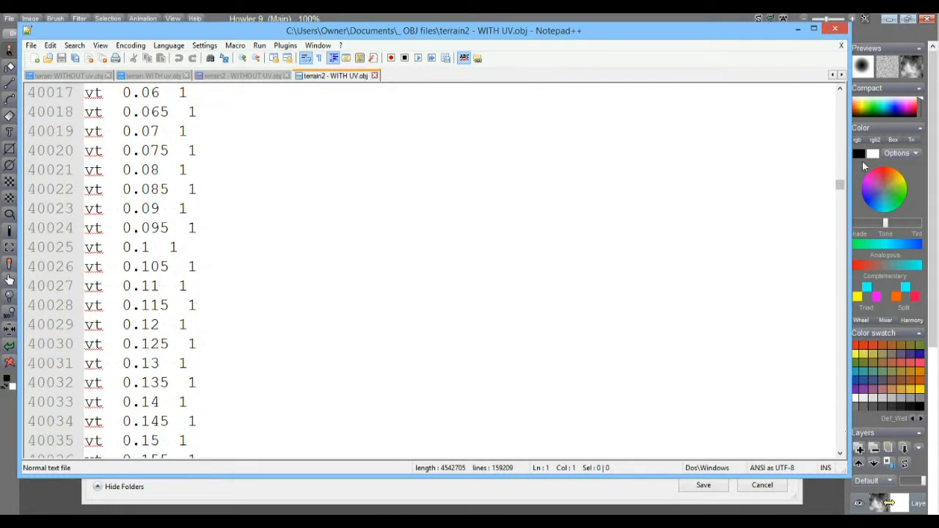
pyautogui.click(842, 157)
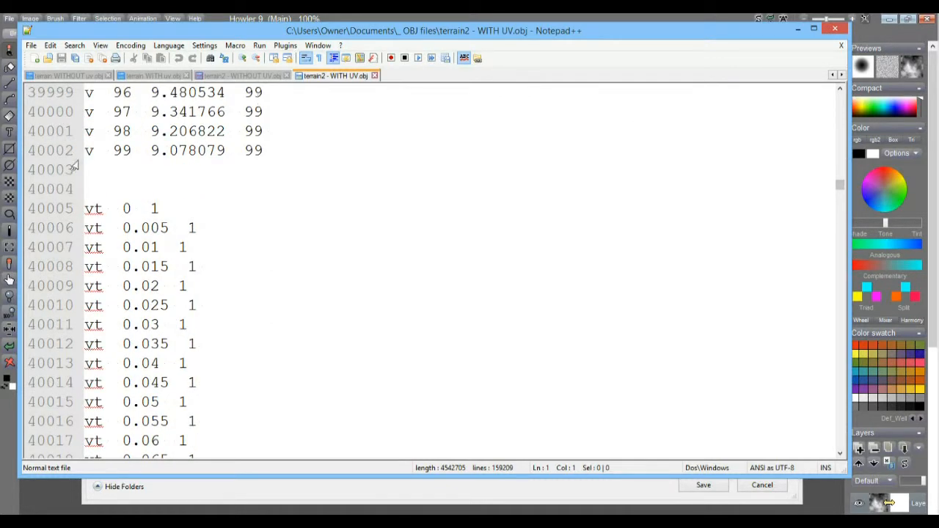
# Highlight the last four vertex lines, 39999 to 40002, and part of the final vertex line
pyautogui.moveTo(269, 149); pyautogui.dragTo(86, 93)
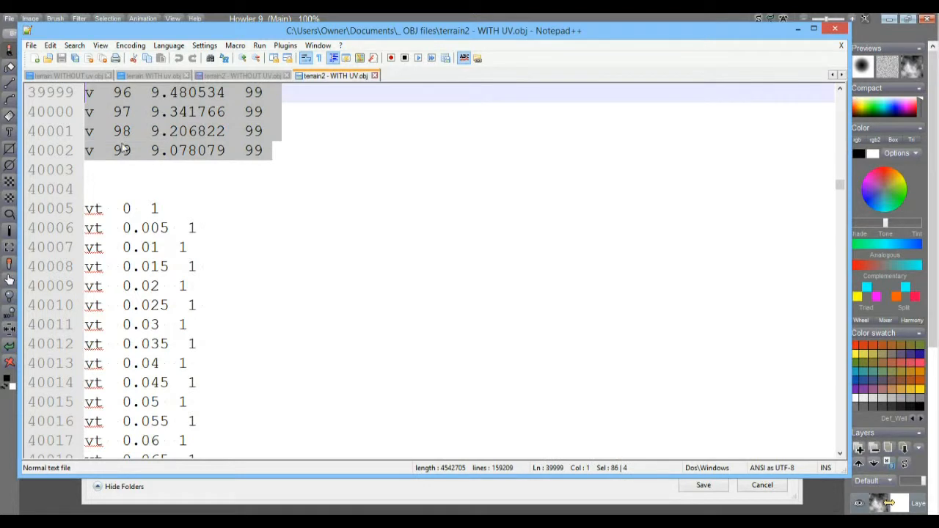
pyautogui.click(159, 162)
pyautogui.moveTo(173, 150); pyautogui.dragTo(88, 150)
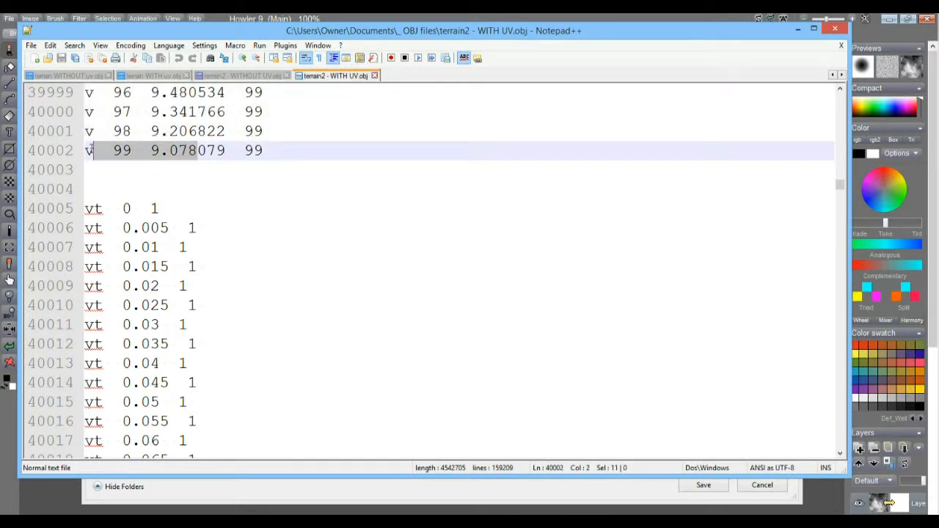
# Highlight the first block of vt lines, and the coordinate pairs on lines 40005 and 40006
pyautogui.click(93, 209)
pyautogui.moveTo(93, 209); pyautogui.dragTo(239, 311)
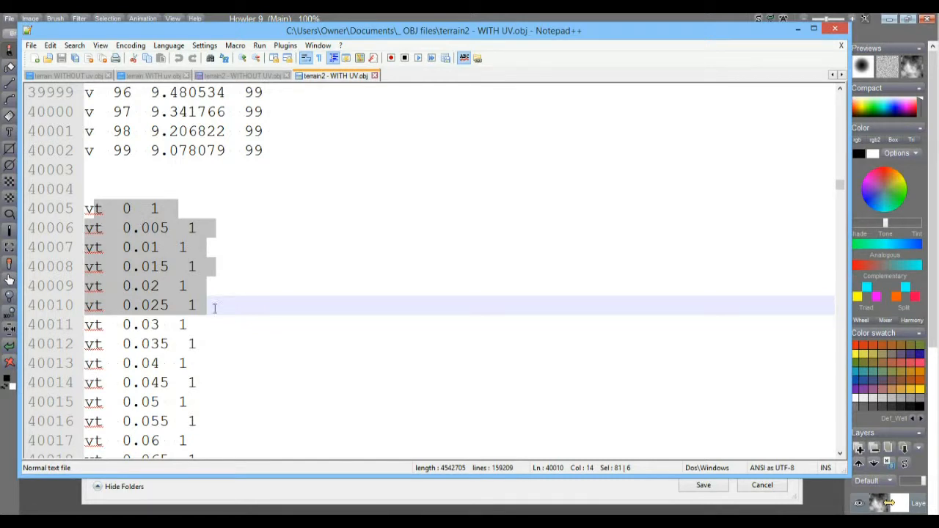
pyautogui.click(141, 324)
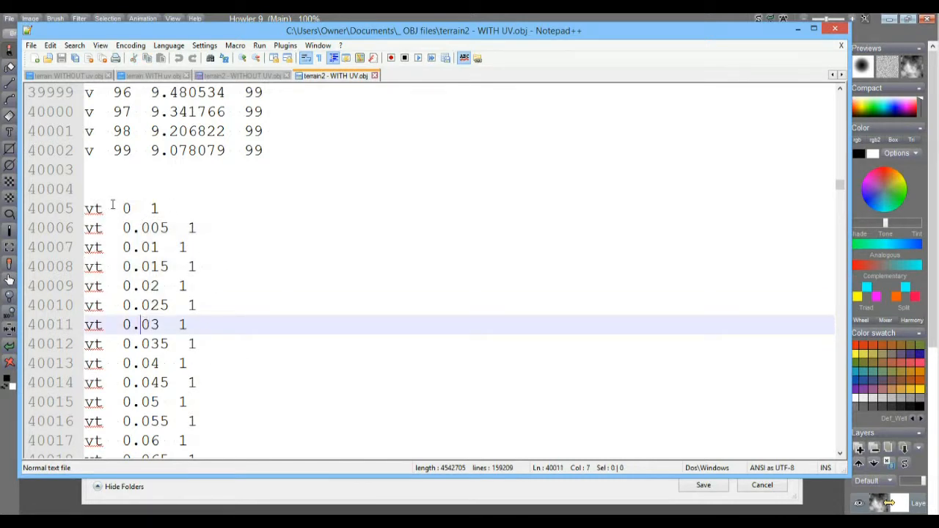
pyautogui.moveTo(121, 204); pyautogui.dragTo(168, 207)
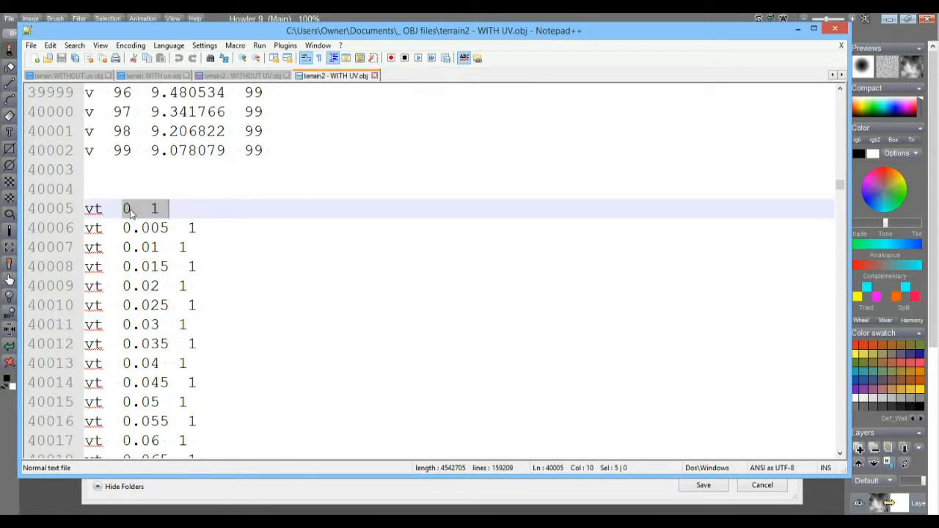
pyautogui.click(168, 209)
pyautogui.moveTo(121, 228); pyautogui.dragTo(207, 228)
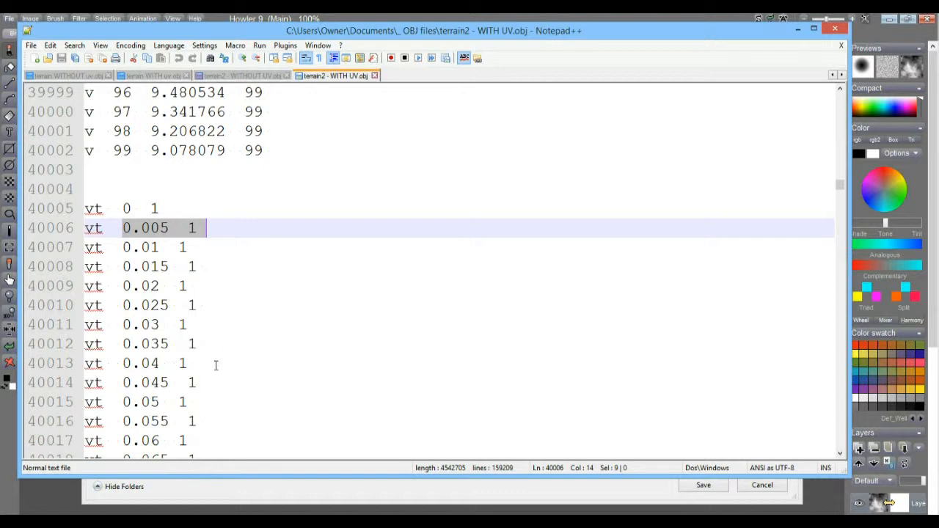
pyautogui.click(187, 322)
# Examine how both values of the vt texture coordinates change through the rest of the vt list
pyautogui.scroll(-6, 187, 320)
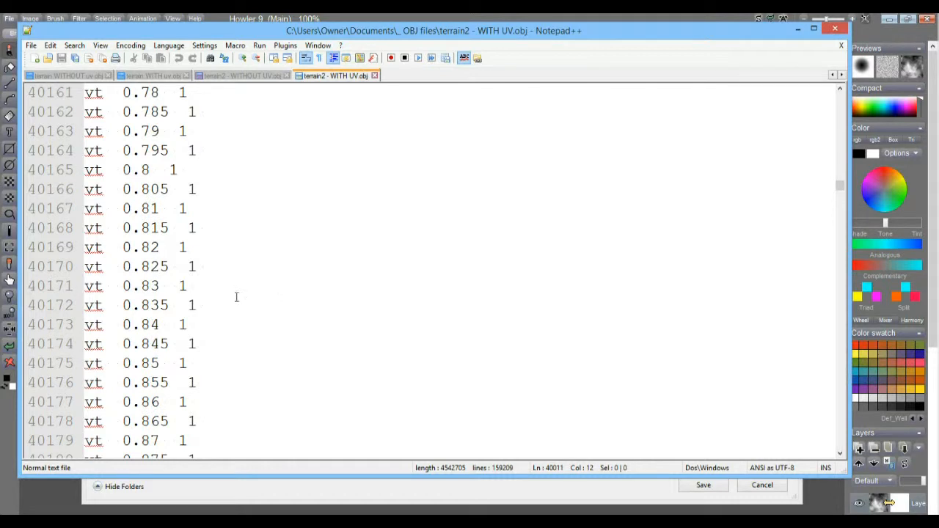
pyautogui.scroll(-20, 193, 291)
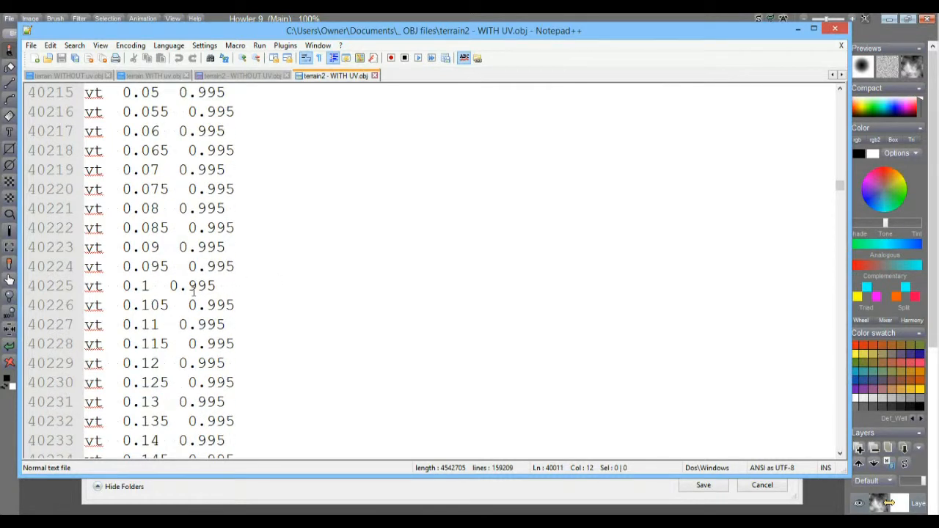
pyautogui.moveTo(840, 184); pyautogui.dragTo(840, 270)
pyautogui.scroll(-12, 834, 375)
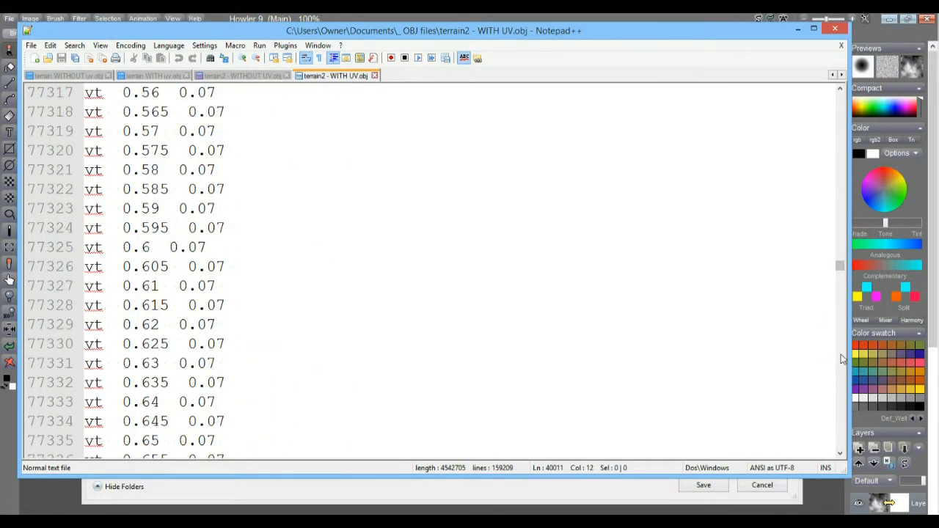
# Find where the vt list ends and the face lines begin, and highlight the final vt line, 80004
pyautogui.scroll(-20, 842, 358)
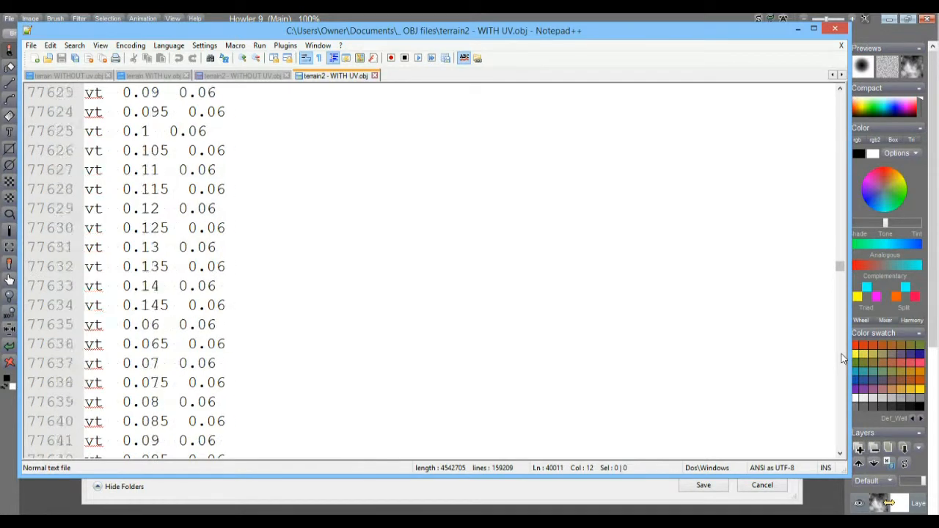
pyautogui.scroll(-20, 842, 358)
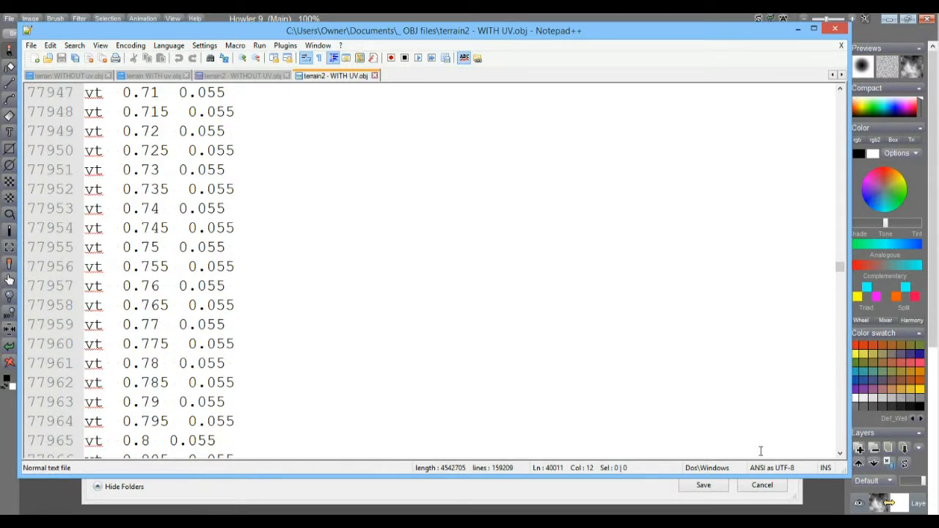
pyautogui.moveTo(837, 274)
pyautogui.mouseDown()
pyautogui.moveTo(840, 283)
pyautogui.moveTo(839, 269)
pyautogui.mouseUp()
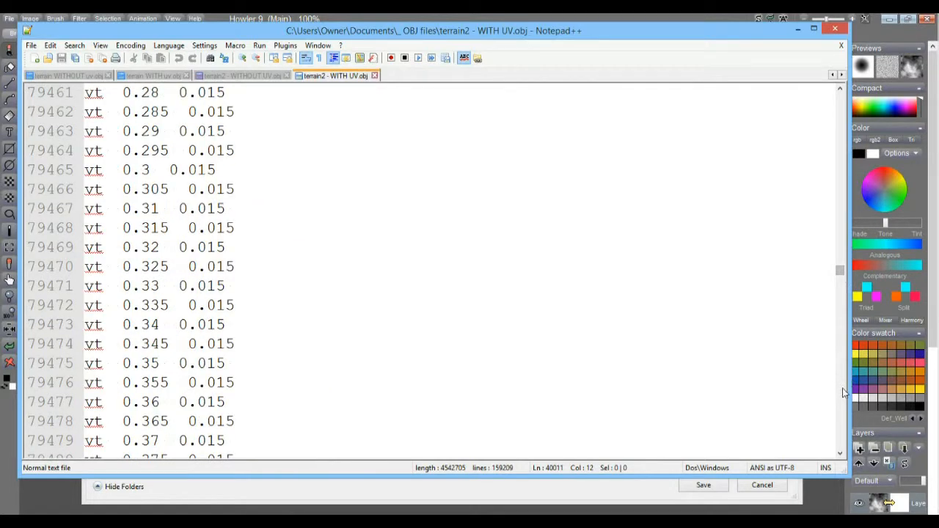
pyautogui.scroll(-5, 844, 394)
pyautogui.scroll(-20, 843, 394)
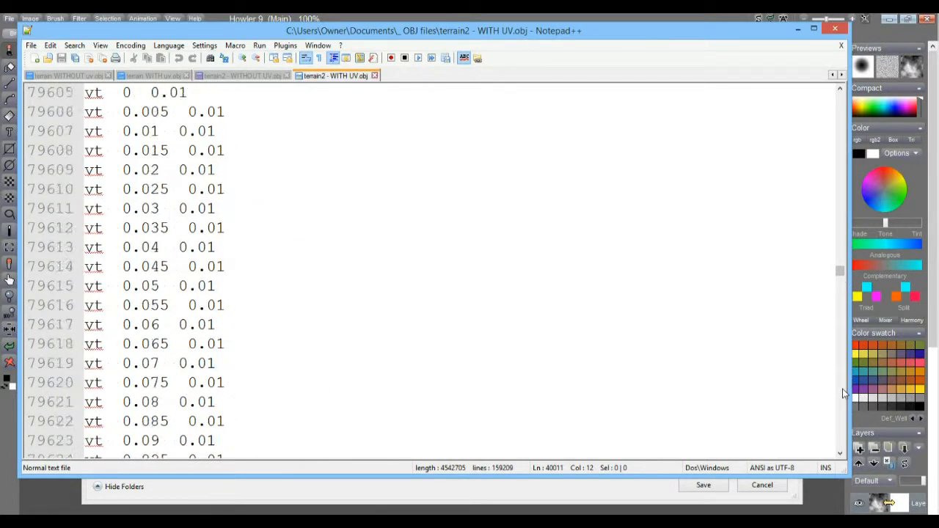
pyautogui.scroll(-20, 844, 394)
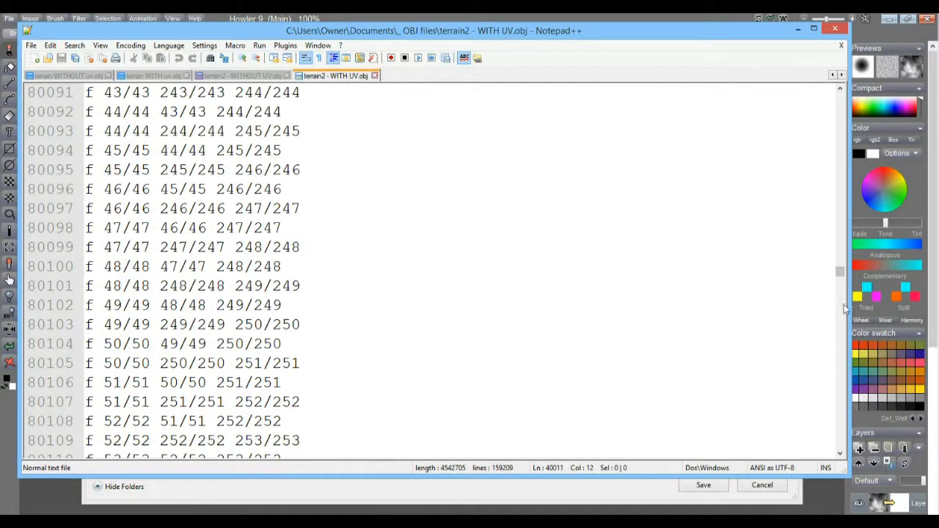
pyautogui.scroll(20, 840, 264)
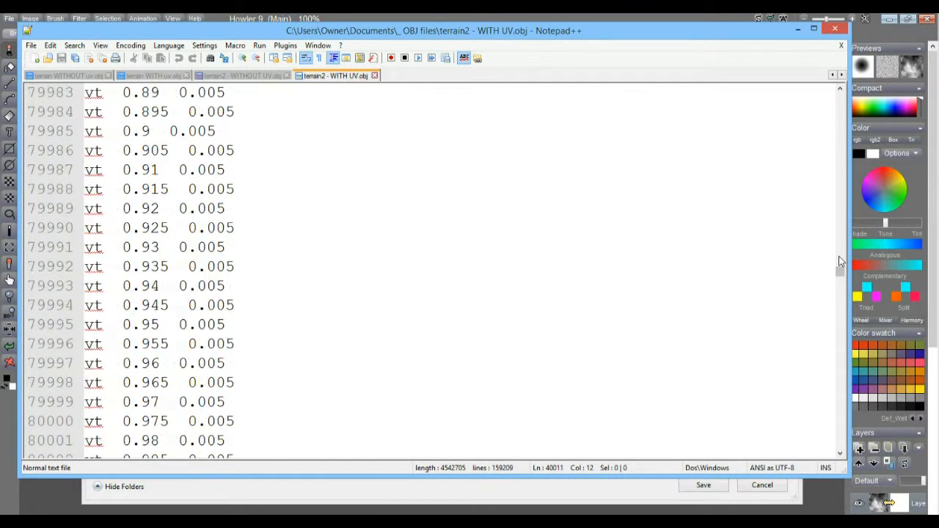
pyautogui.scroll(-6, 750, 310)
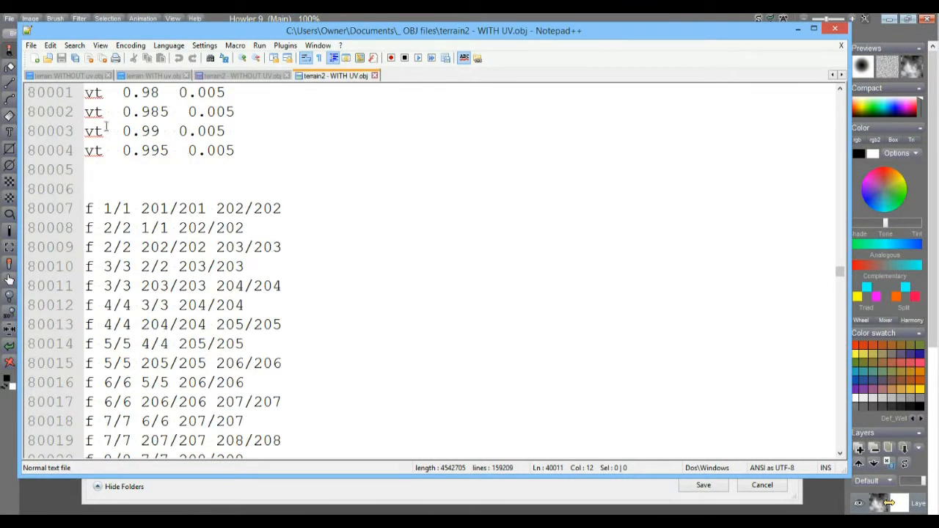
pyautogui.moveTo(226, 130); pyautogui.dragTo(104, 112)
pyautogui.moveTo(242, 150); pyautogui.dragTo(69, 150)
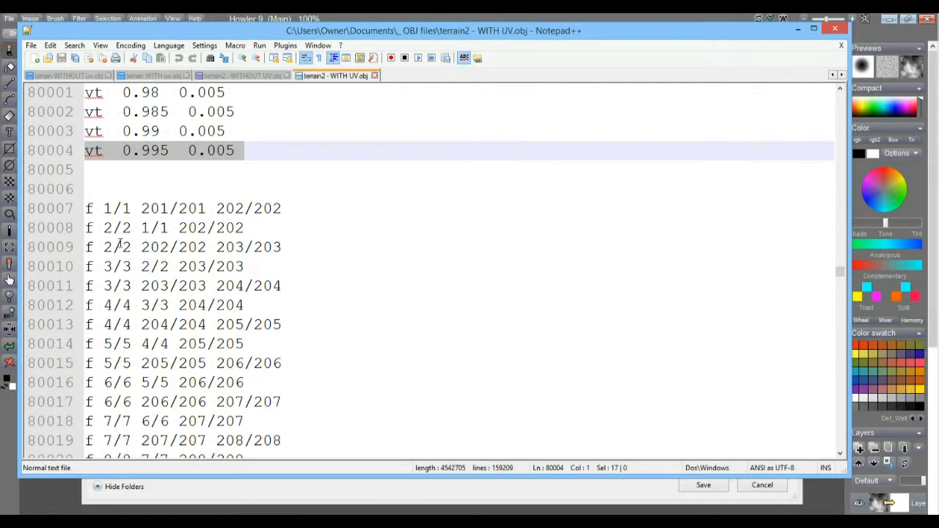
# Highlight the index pairs of the first face line, 80007, up to 202/202
pyautogui.click(86, 208)
pyautogui.click(122, 209)
pyautogui.moveTo(104, 209); pyautogui.dragTo(208, 209)
pyautogui.click(178, 209)
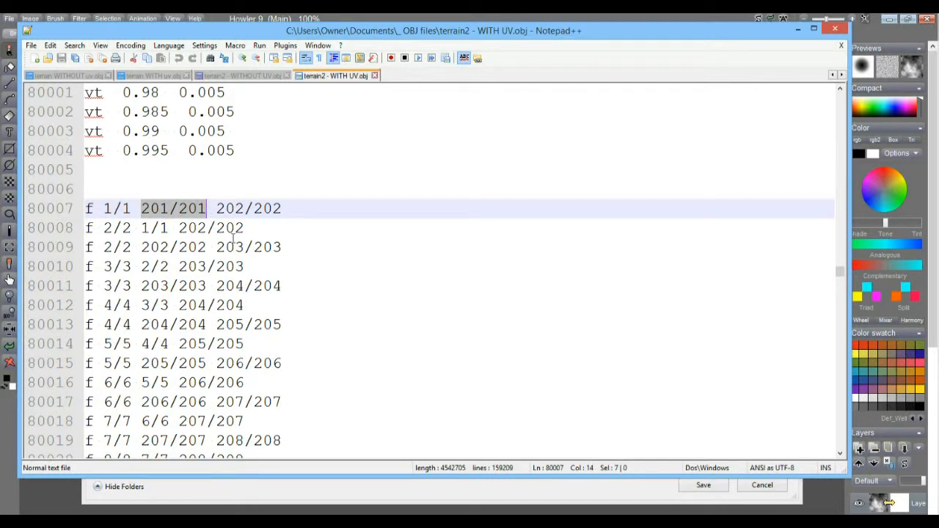
pyautogui.click(248, 208)
pyautogui.moveTo(216, 209); pyautogui.dragTo(287, 208)
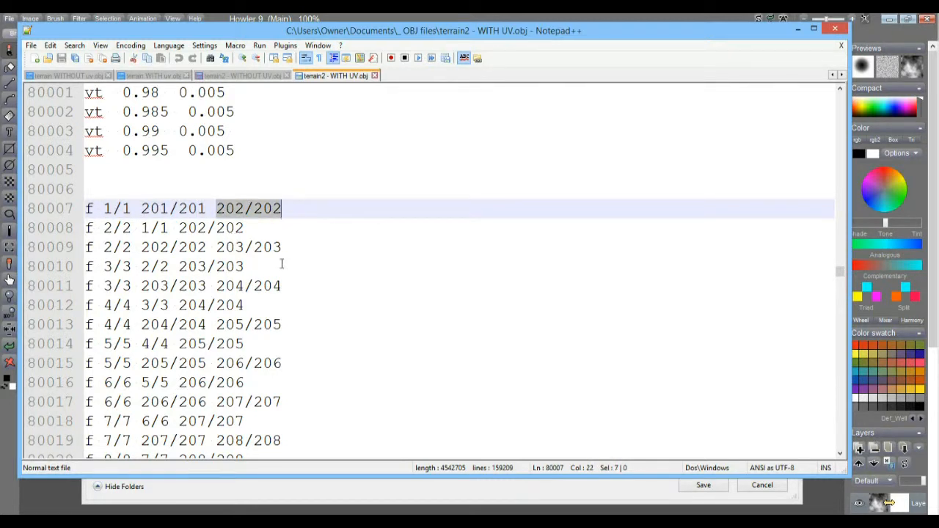
# Highlight the index pairs of the second face line, 80008, from 2/2 through 202/202
pyautogui.click(104, 227)
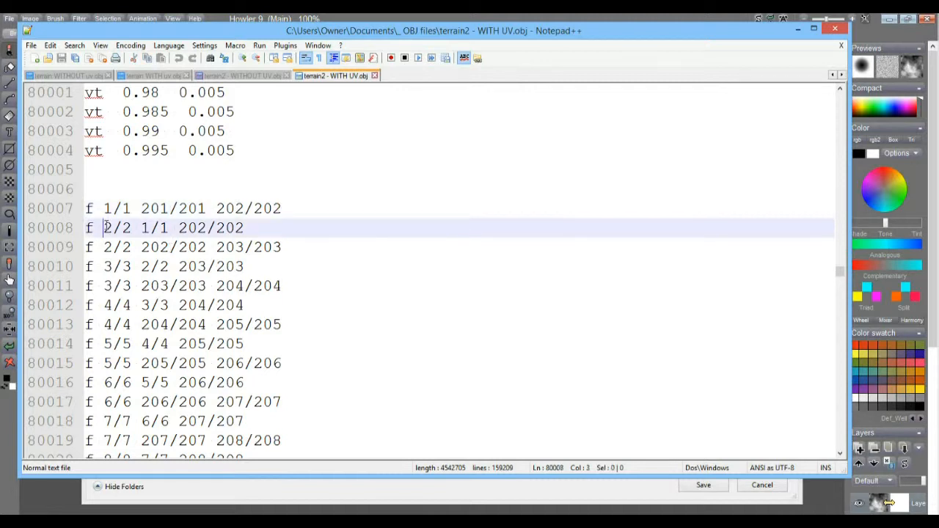
pyautogui.moveTo(105, 228); pyautogui.dragTo(131, 227)
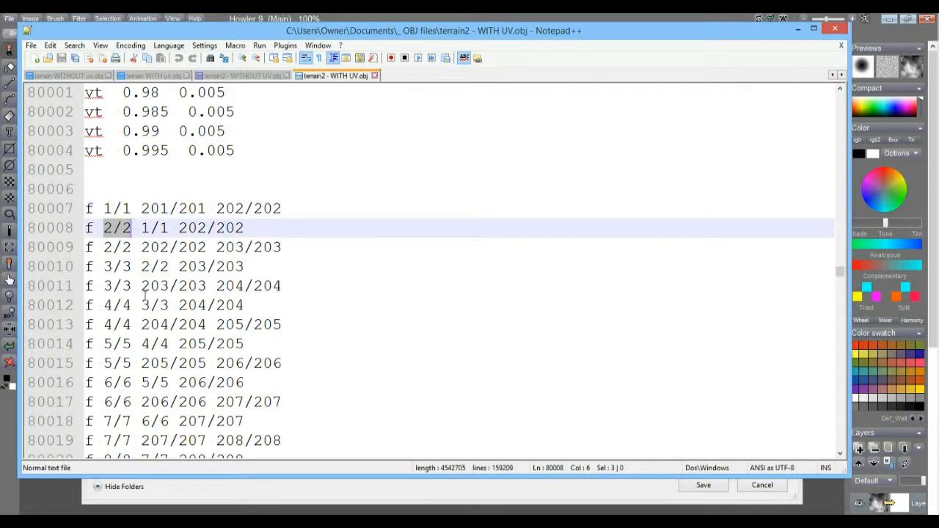
pyautogui.moveTo(142, 227); pyautogui.dragTo(255, 227)
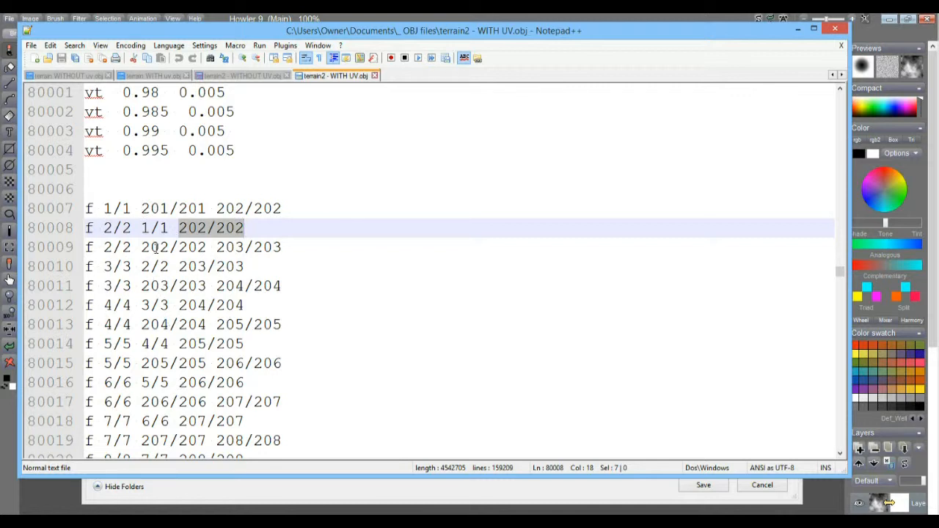
# Highlight the first and second numbers of the 2/2 pair on line 80008 individually, and clear the selection
pyautogui.click(132, 226)
pyautogui.doubleClick(108, 228)
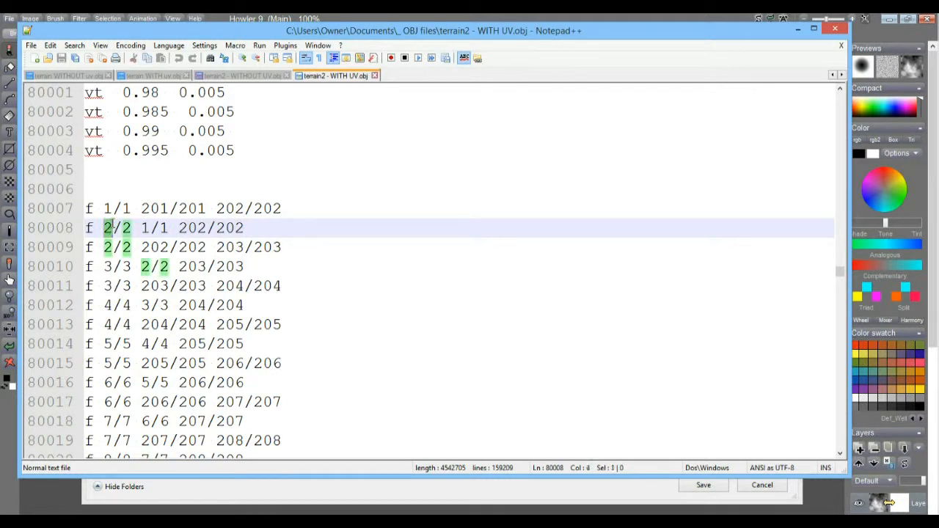
pyautogui.click(127, 227)
pyautogui.doubleClick(126, 227)
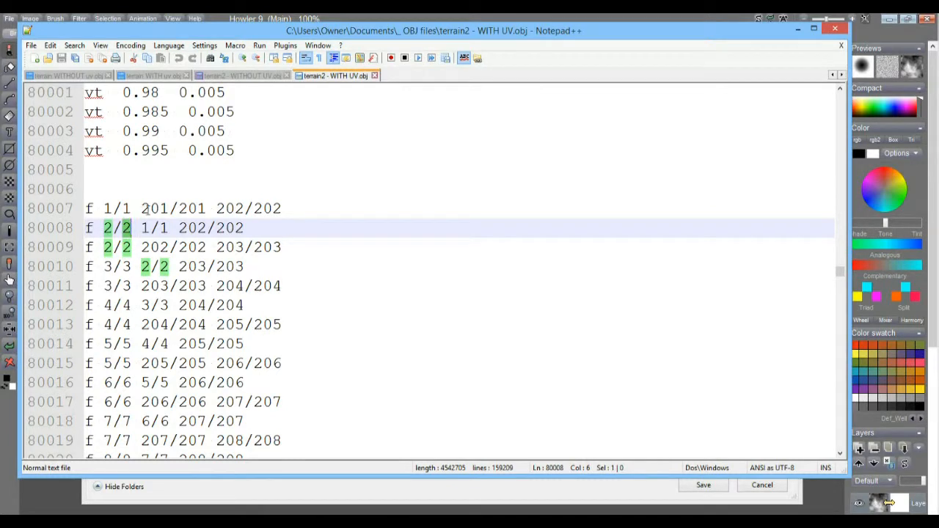
pyautogui.click(386, 297)
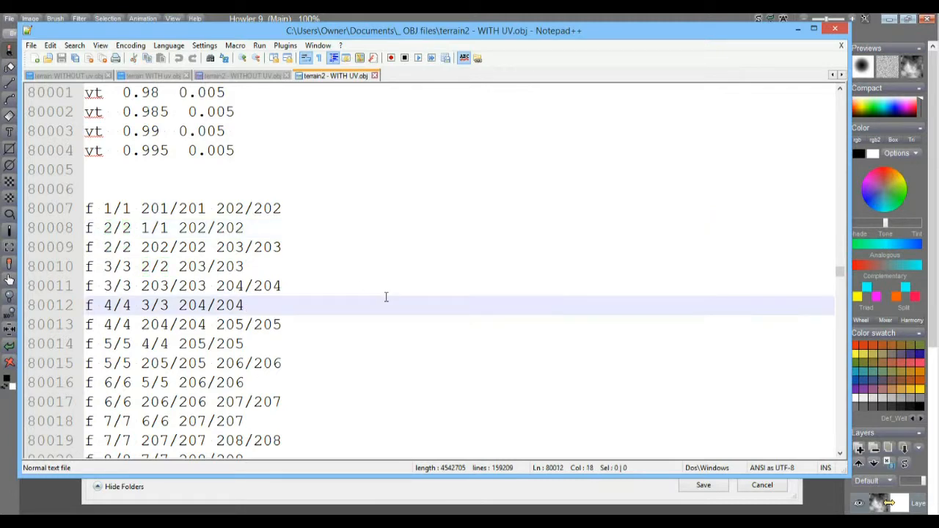
# Examine more of the face lines below line 80012 and return toward the start of the file
pyautogui.scroll(-18, 386, 296)
pyautogui.scroll(-20, 386, 296)
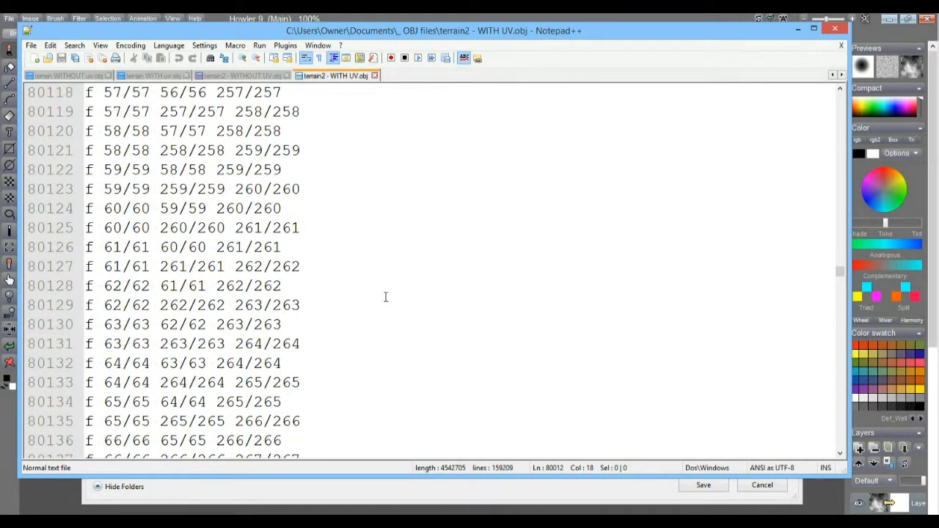
pyautogui.moveTo(840, 271); pyautogui.dragTo(840, 117)
# Return to Howler from Notepad++, and cancel both the OBJ save dialog and the 3D Designer
pyautogui.click(798, 29)
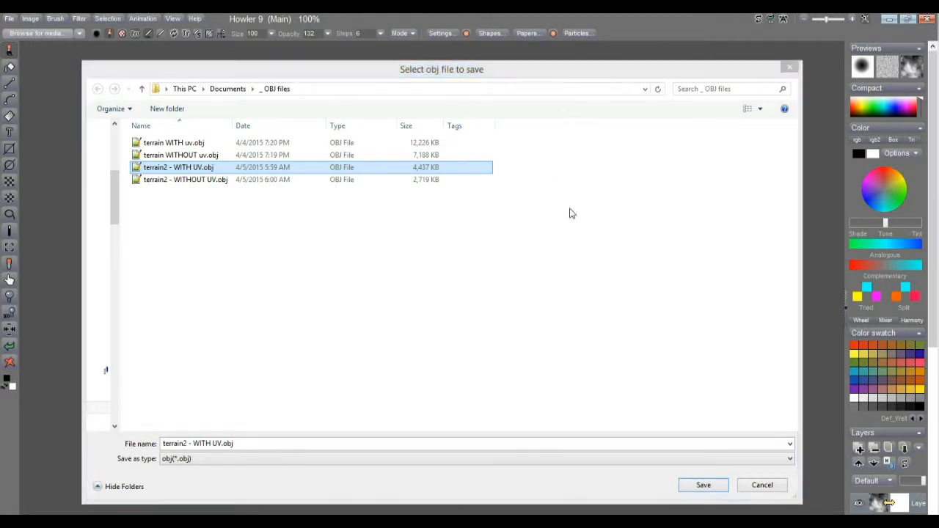
pyautogui.click(762, 484)
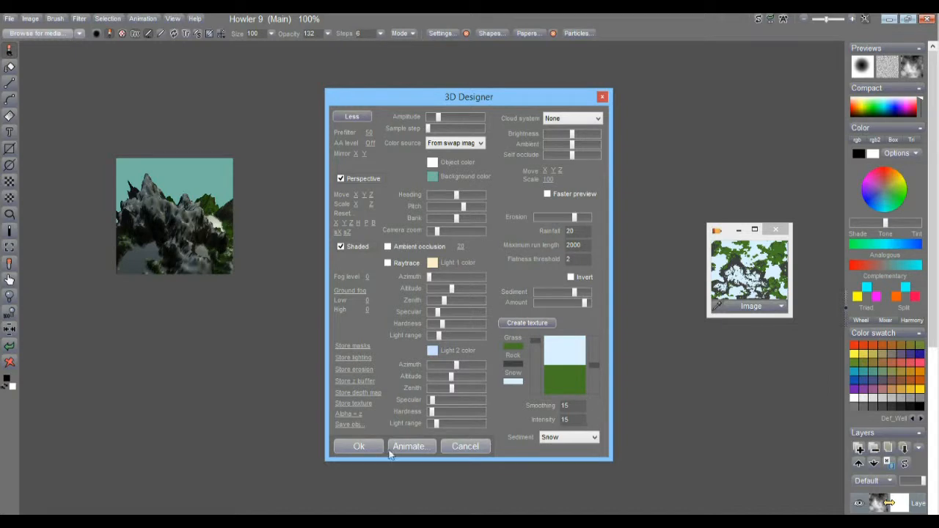
pyautogui.click(465, 446)
# Move the stored texture image off the grayscale one, enlarge its window, and load the texture into the main image
pyautogui.moveTo(736, 242); pyautogui.dragTo(360, 126)
pyautogui.moveTo(417, 204); pyautogui.dragTo(590, 351)
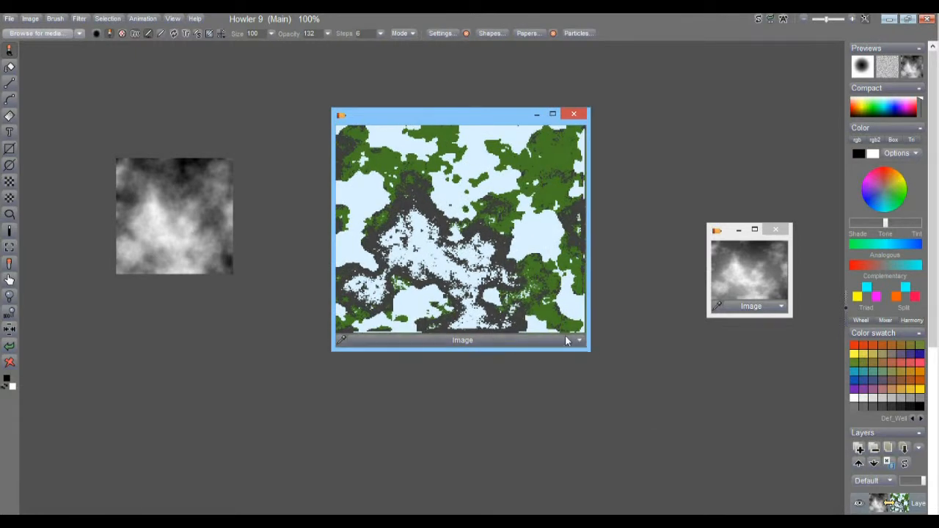
pyautogui.doubleClick(465, 221)
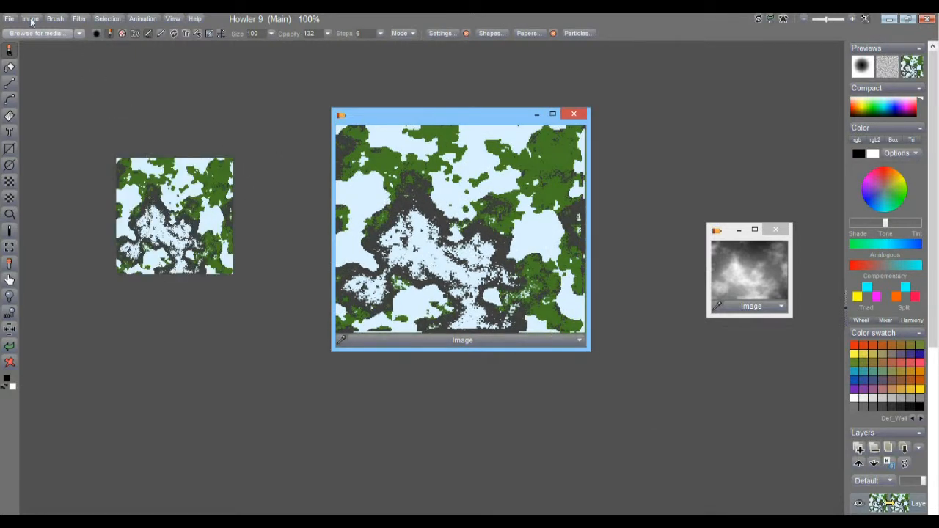
# Place the stored texture window beside the main image and shrink it to about the main image's size
pyautogui.click(10, 21)
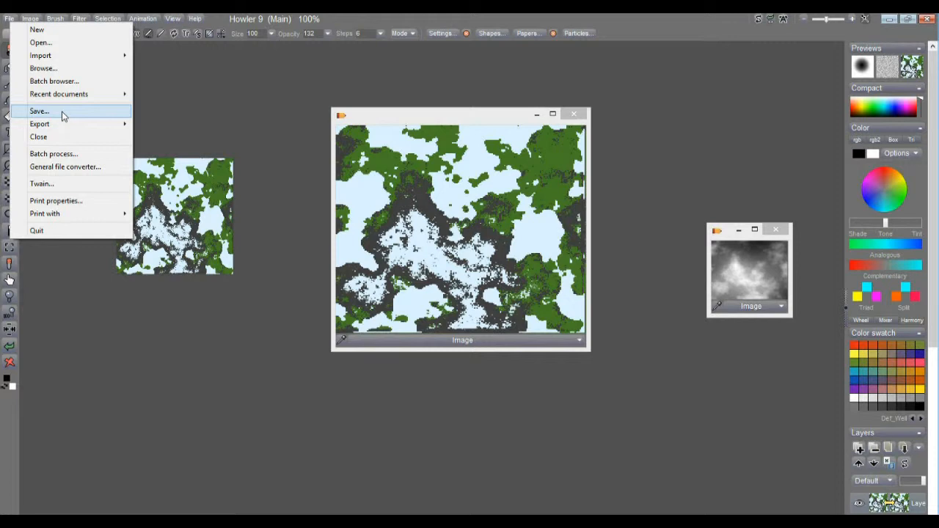
pyautogui.click(421, 114)
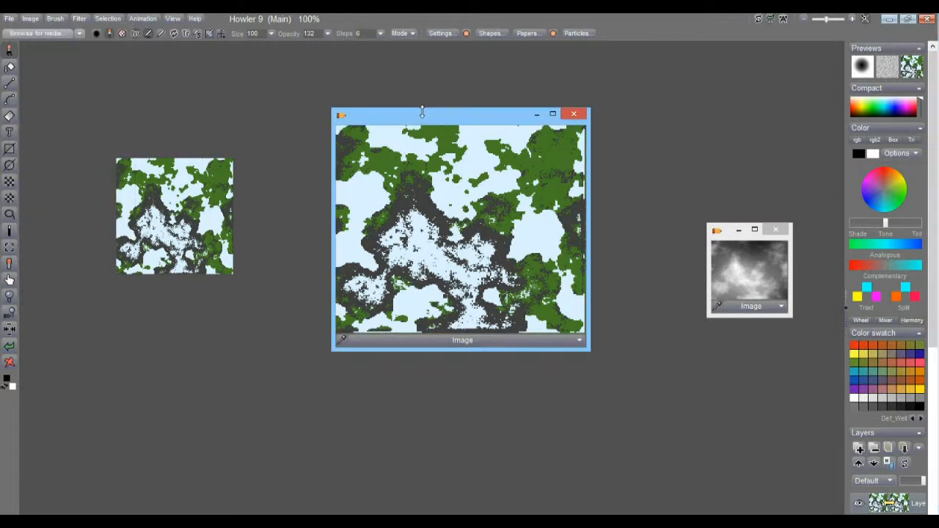
pyautogui.moveTo(485, 120); pyautogui.dragTo(419, 88)
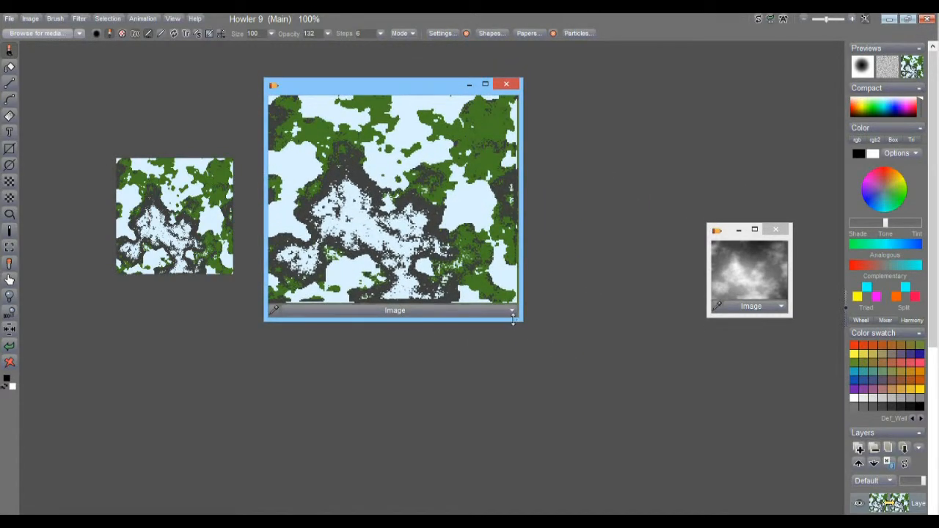
pyautogui.moveTo(517, 320); pyautogui.dragTo(394, 223)
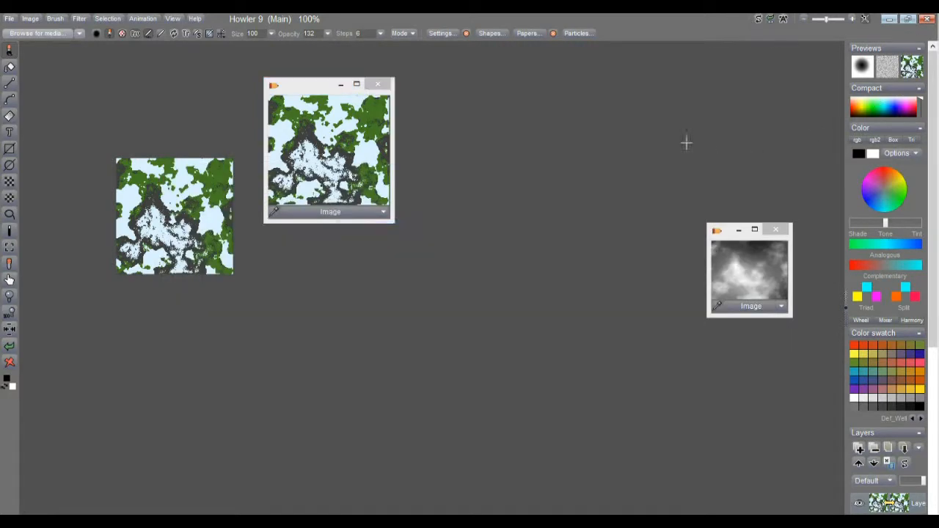
# Switch to the PD Howler 9.6 folder in File Explorer and select dogwaffle.exe
pyautogui.click(574, 319)
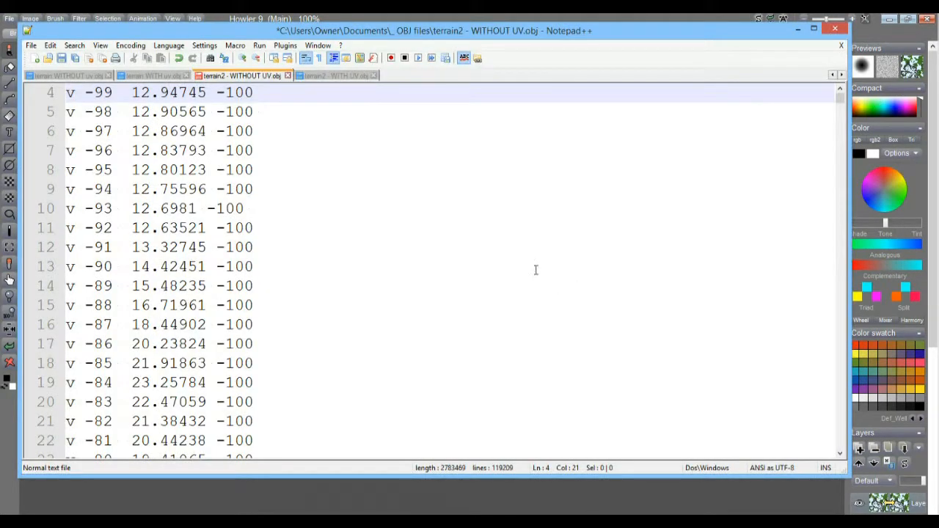
pyautogui.click(799, 30)
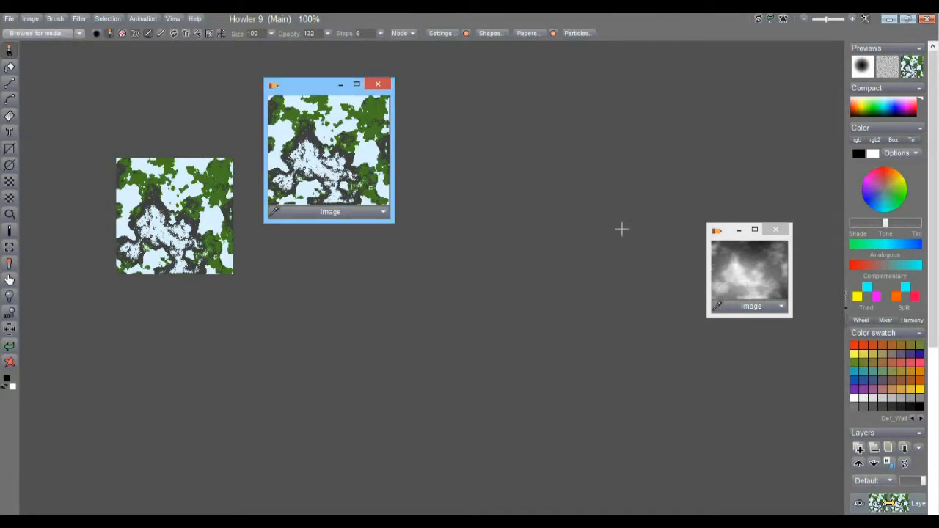
pyautogui.hotkey('alt', 'Tab')
pyautogui.hotkey('alt', 'Tab')
pyautogui.click(483, 233)
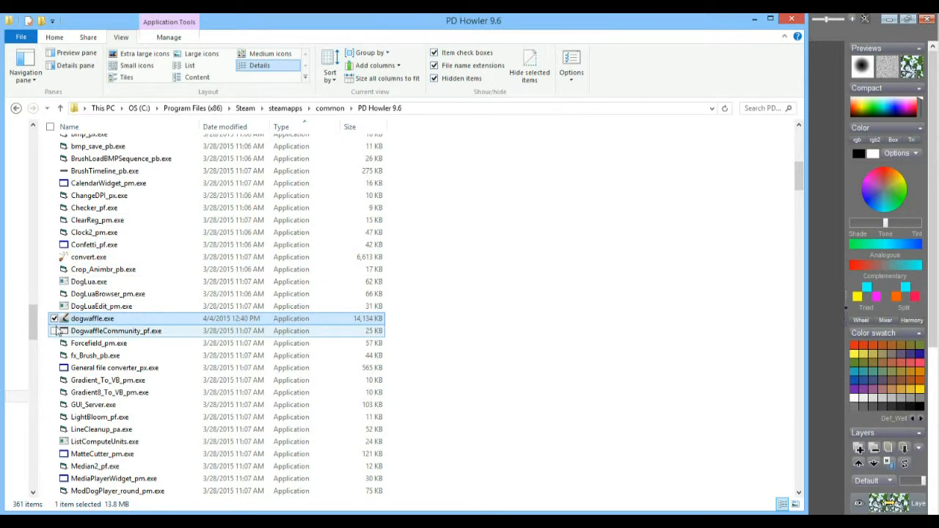
pyautogui.click(490, 328)
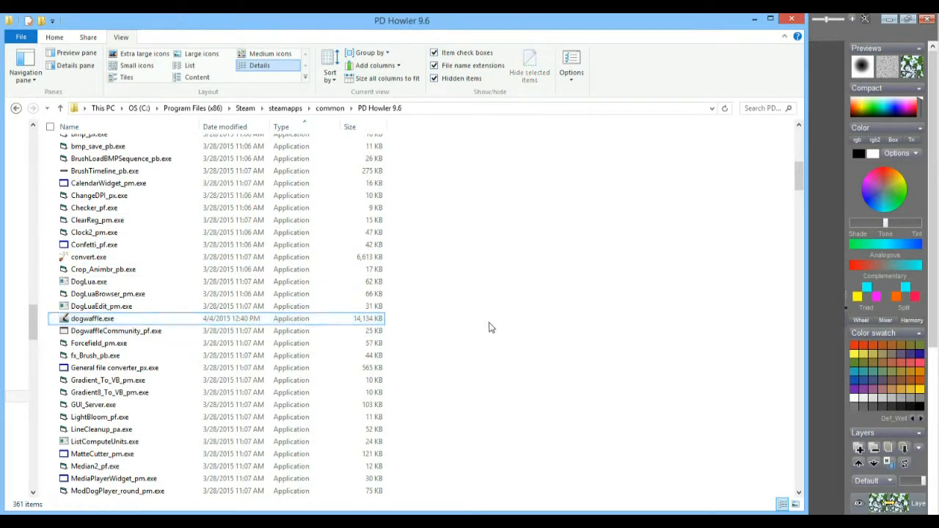
pyautogui.click(65, 322)
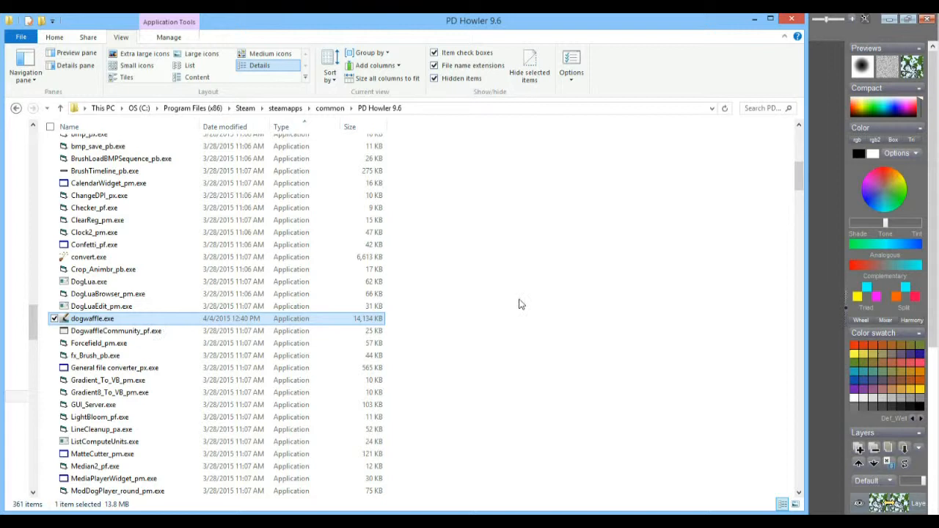